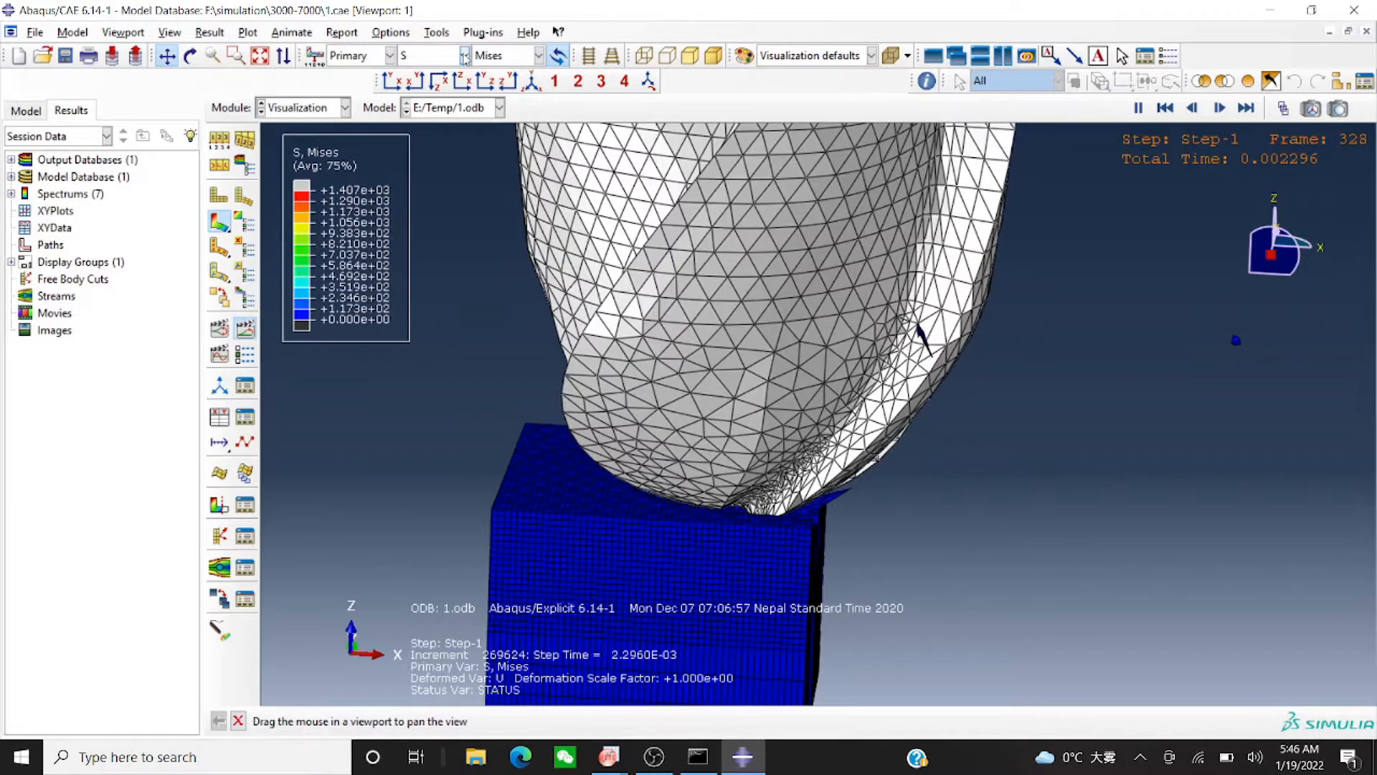
View the contour plots of NT11, PE and PEEQ in turn as the primary field output variable
{"action": "left_click", "coordinate": [464, 56]}
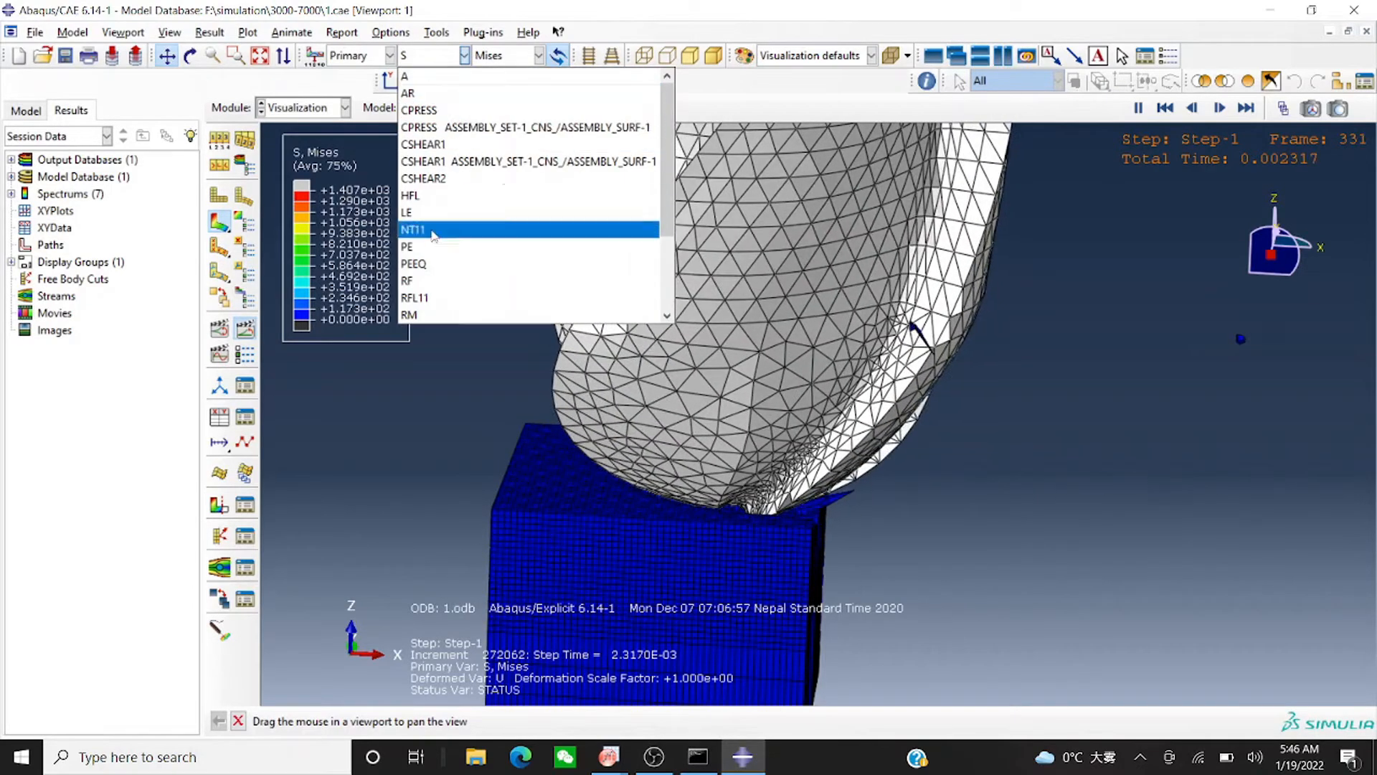
{"action": "left_click", "coordinate": [420, 230]}
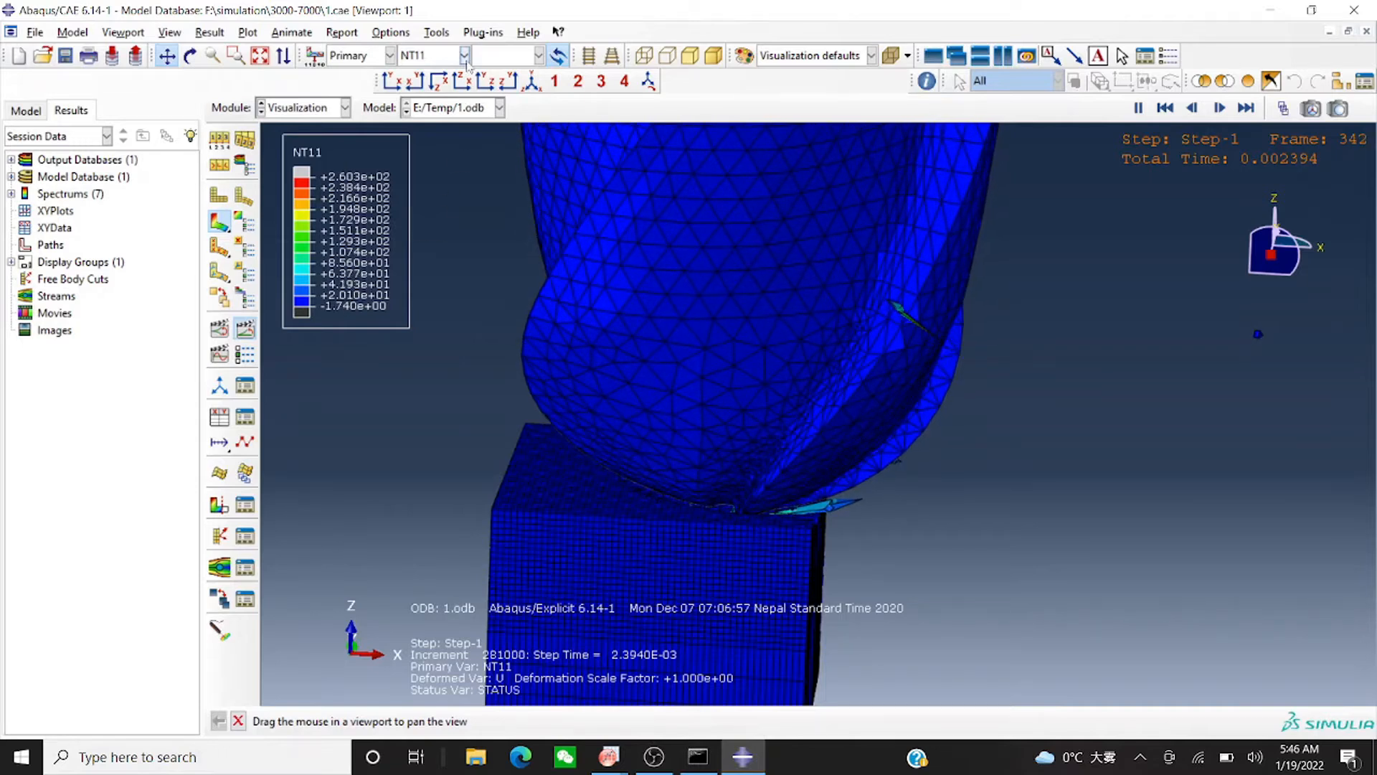
{"action": "left_click", "coordinate": [464, 55]}
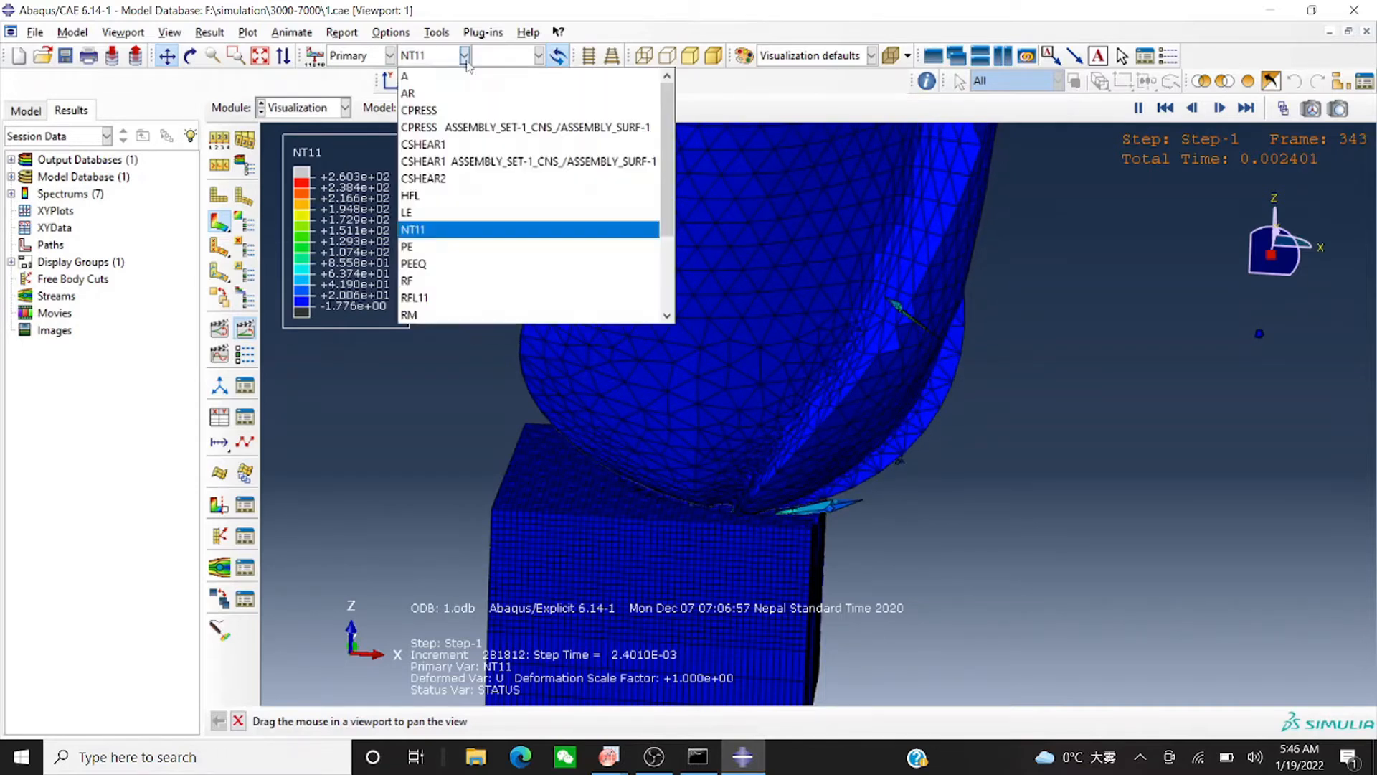
{"action": "left_click", "coordinate": [411, 247]}
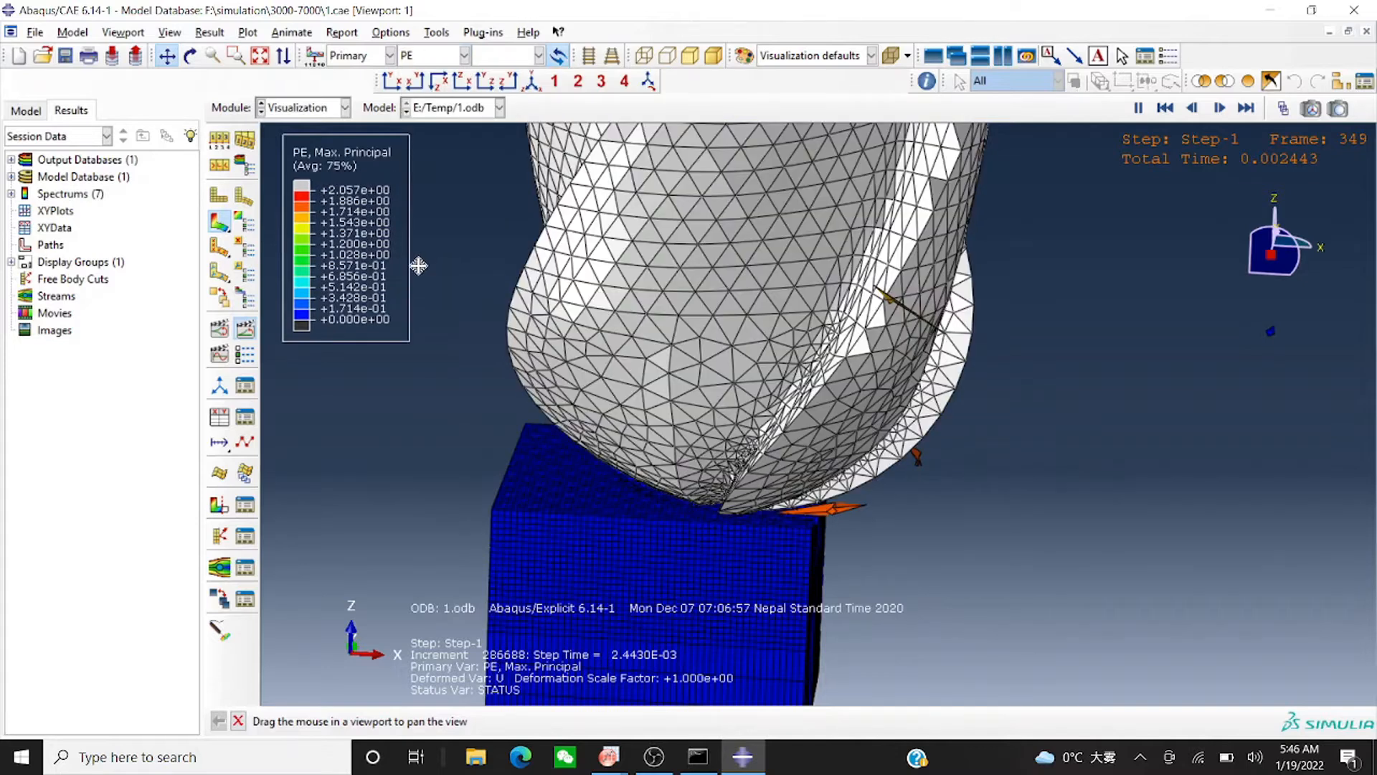
{"action": "left_click", "coordinate": [465, 55]}
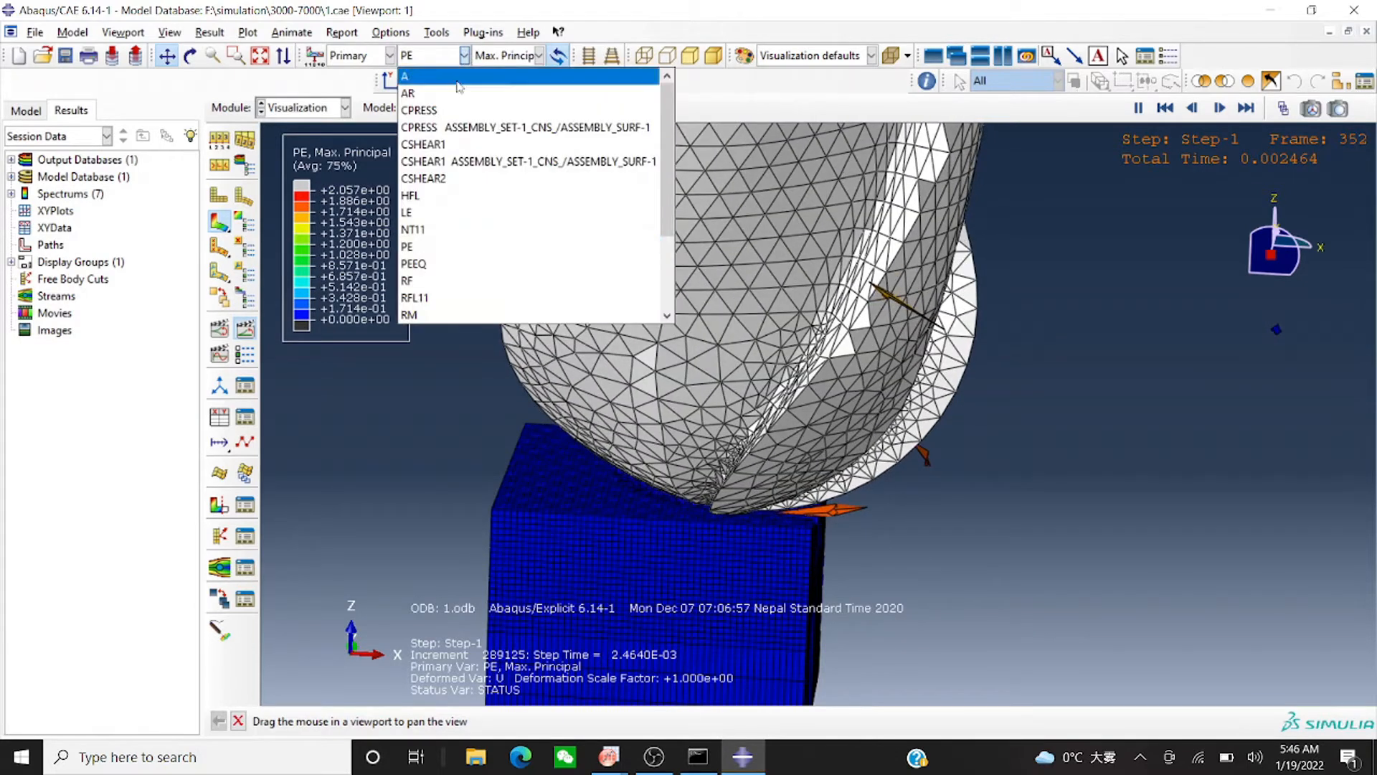
{"action": "left_click", "coordinate": [426, 264]}
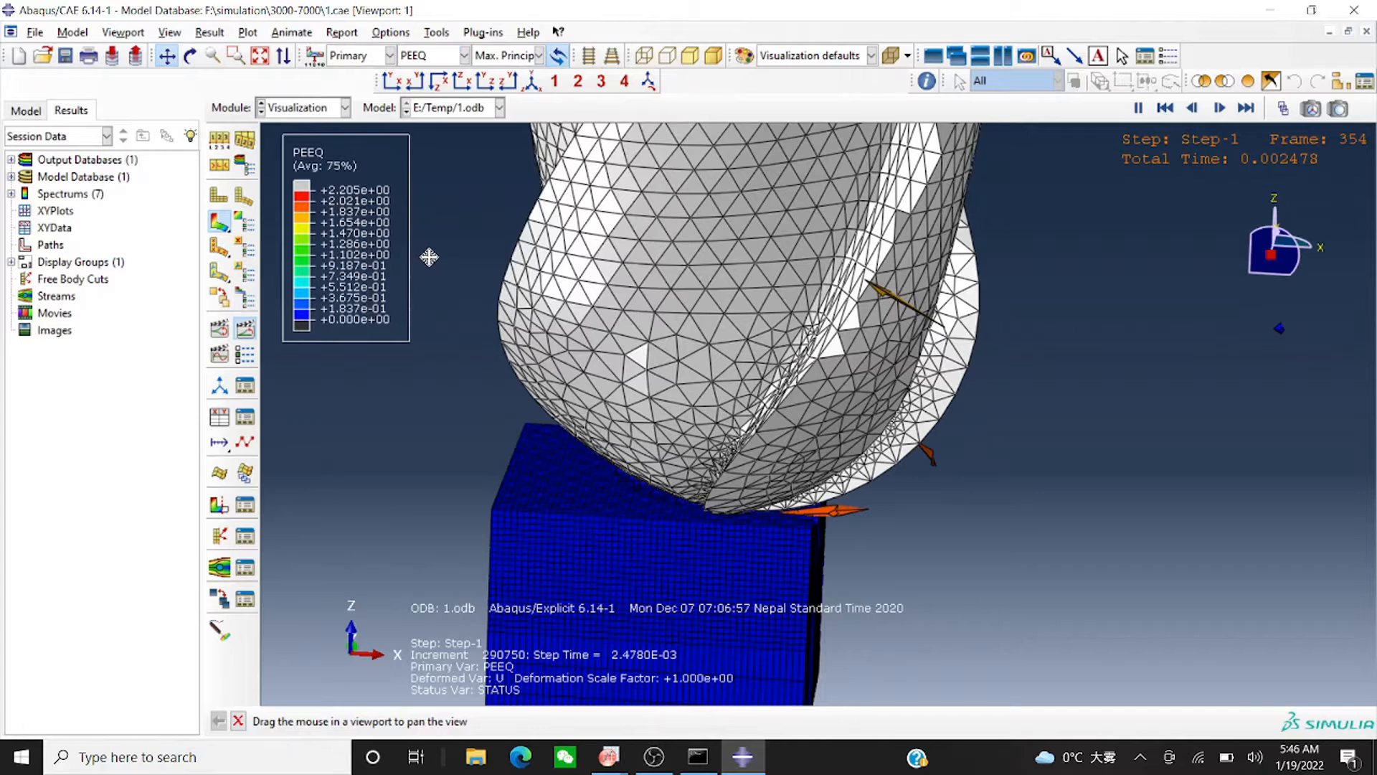
View the stress S contour plot, followed by the TEMP contour plot, on the tool and workpiece
{"action": "left_click", "coordinate": [465, 56]}
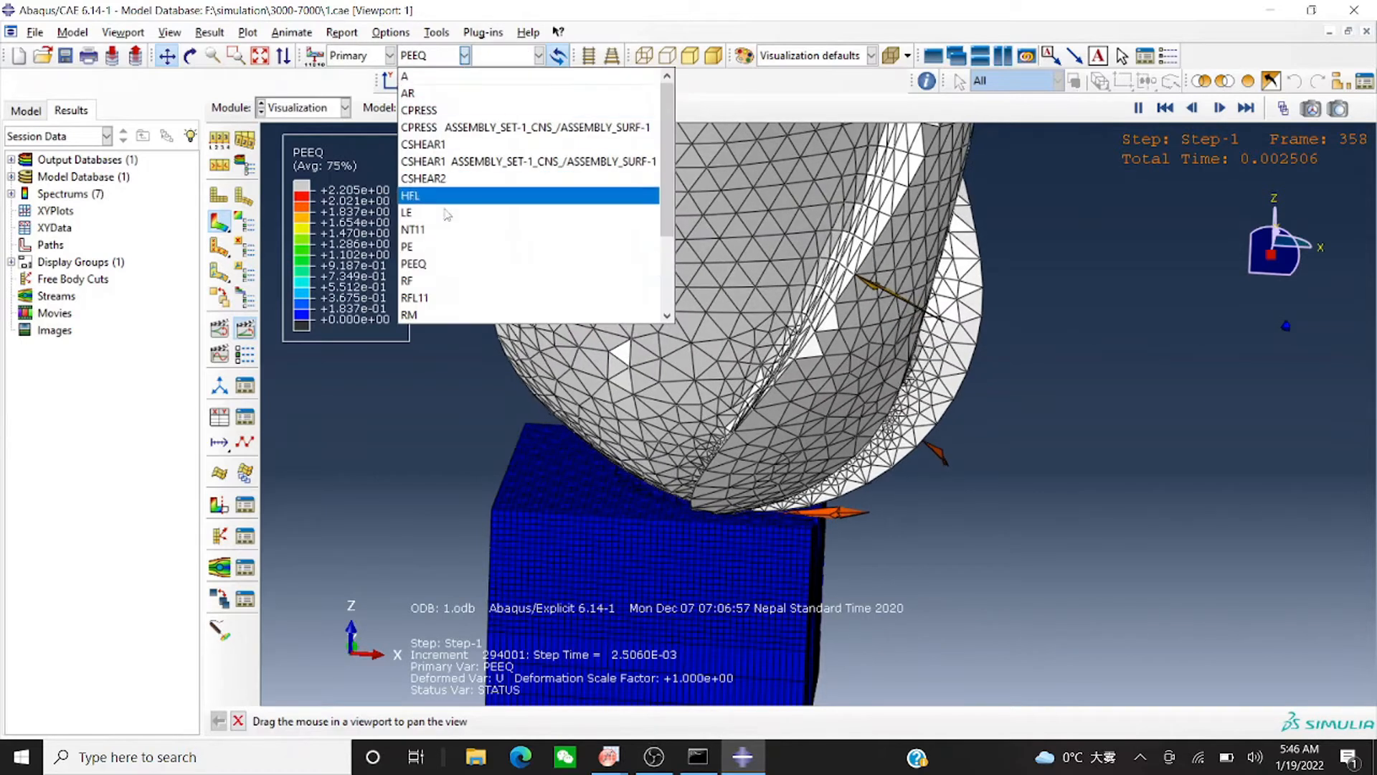
{"action": "scroll", "coordinate": [441, 237], "scroll_direction": "up", "scroll_amount": 1}
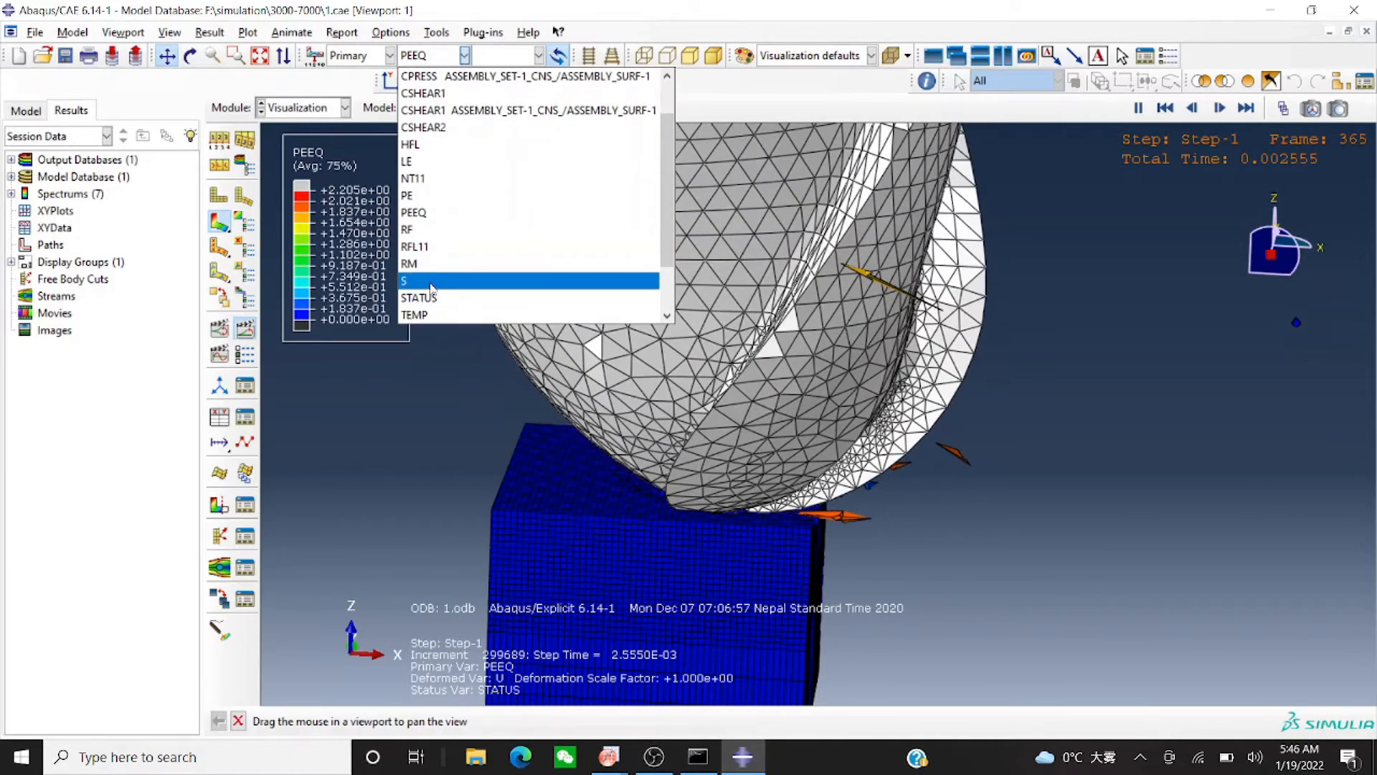
{"action": "left_click", "coordinate": [434, 283]}
{"action": "left_click", "coordinate": [465, 57]}
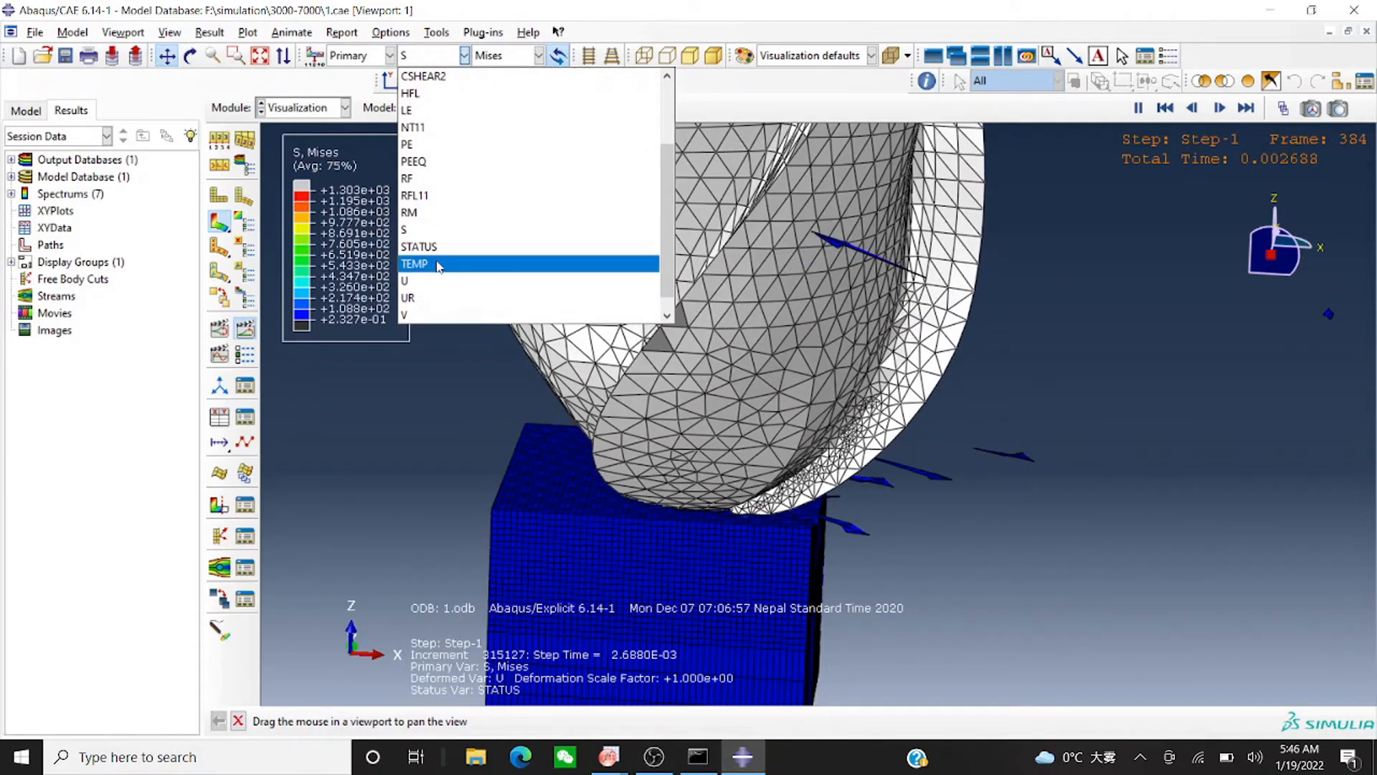
{"action": "left_click", "coordinate": [439, 264]}
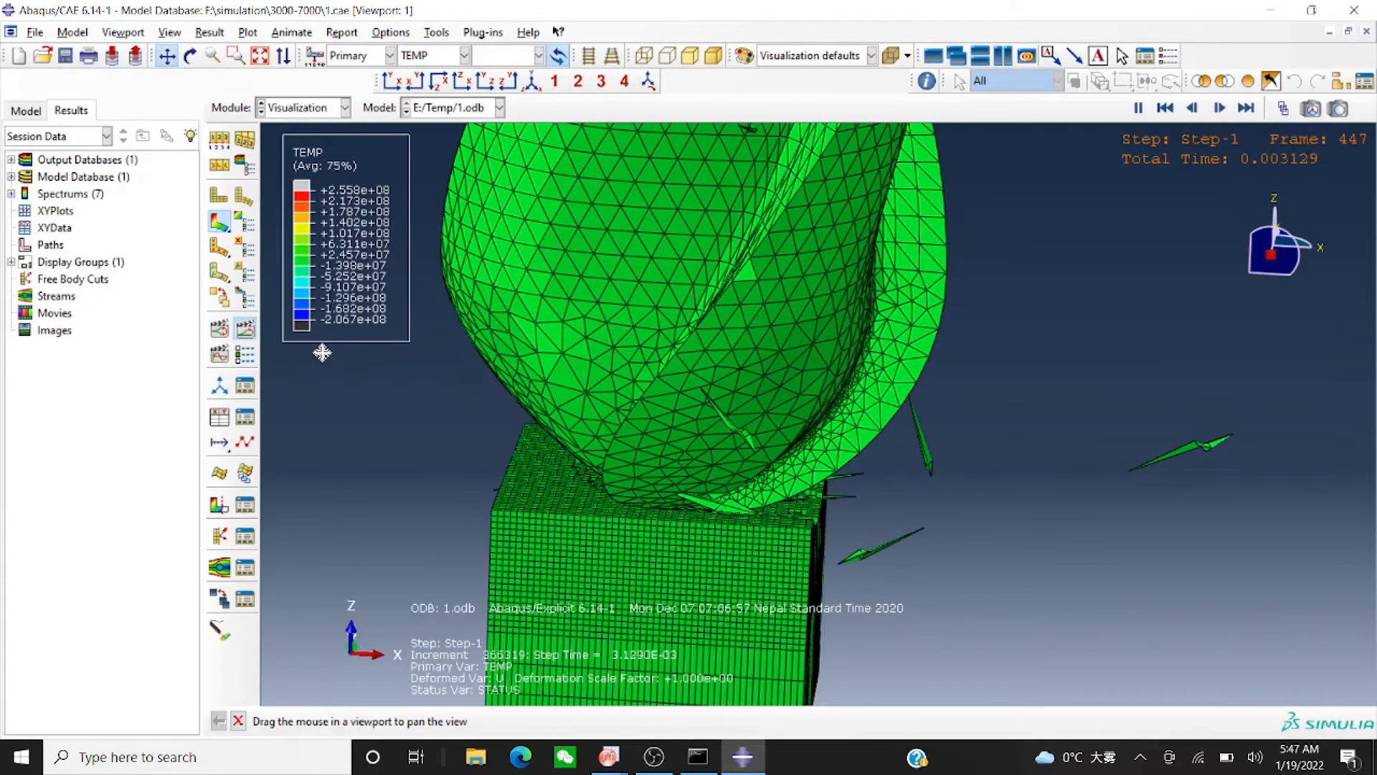
Start creating XY data from ODB field output with the variable position set to Unique Nodal
{"action": "left_click", "coordinate": [219, 418]}
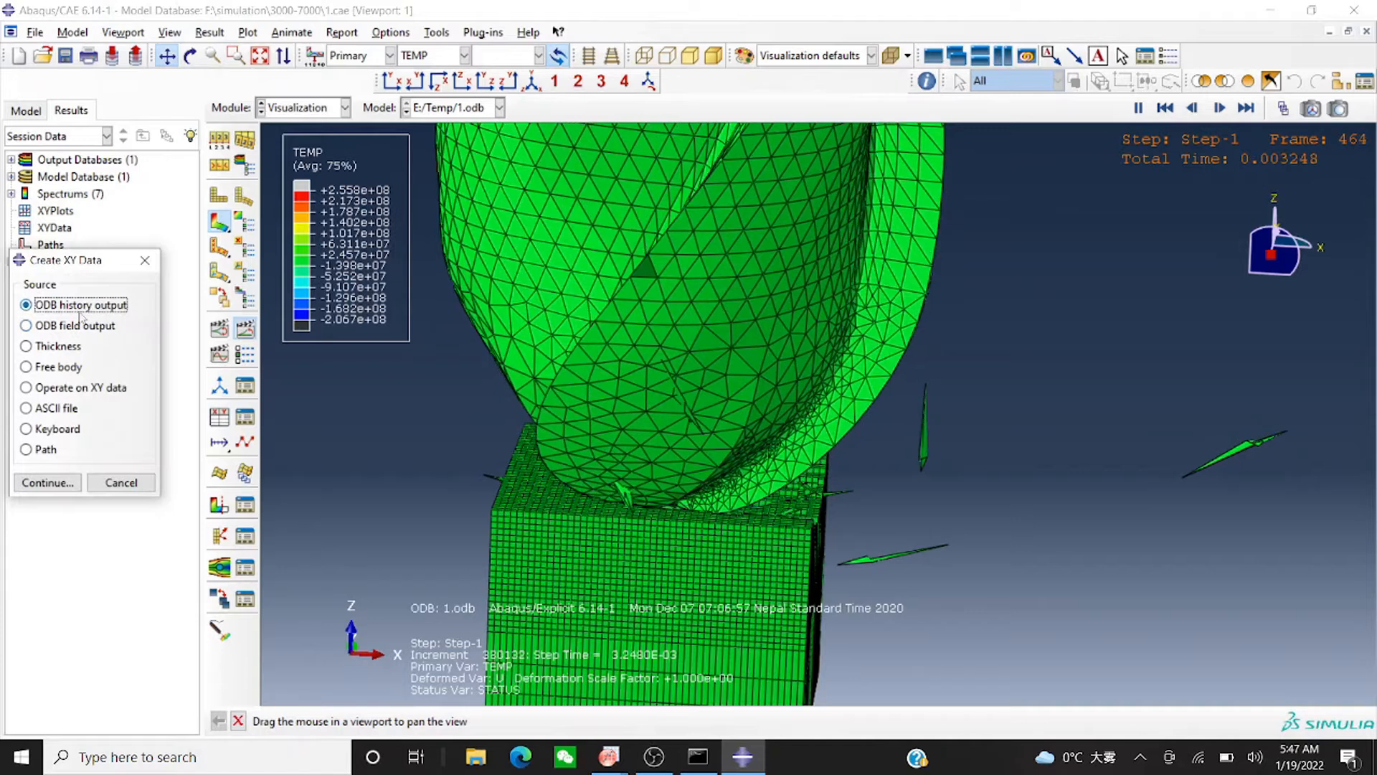
{"action": "left_click", "coordinate": [28, 327]}
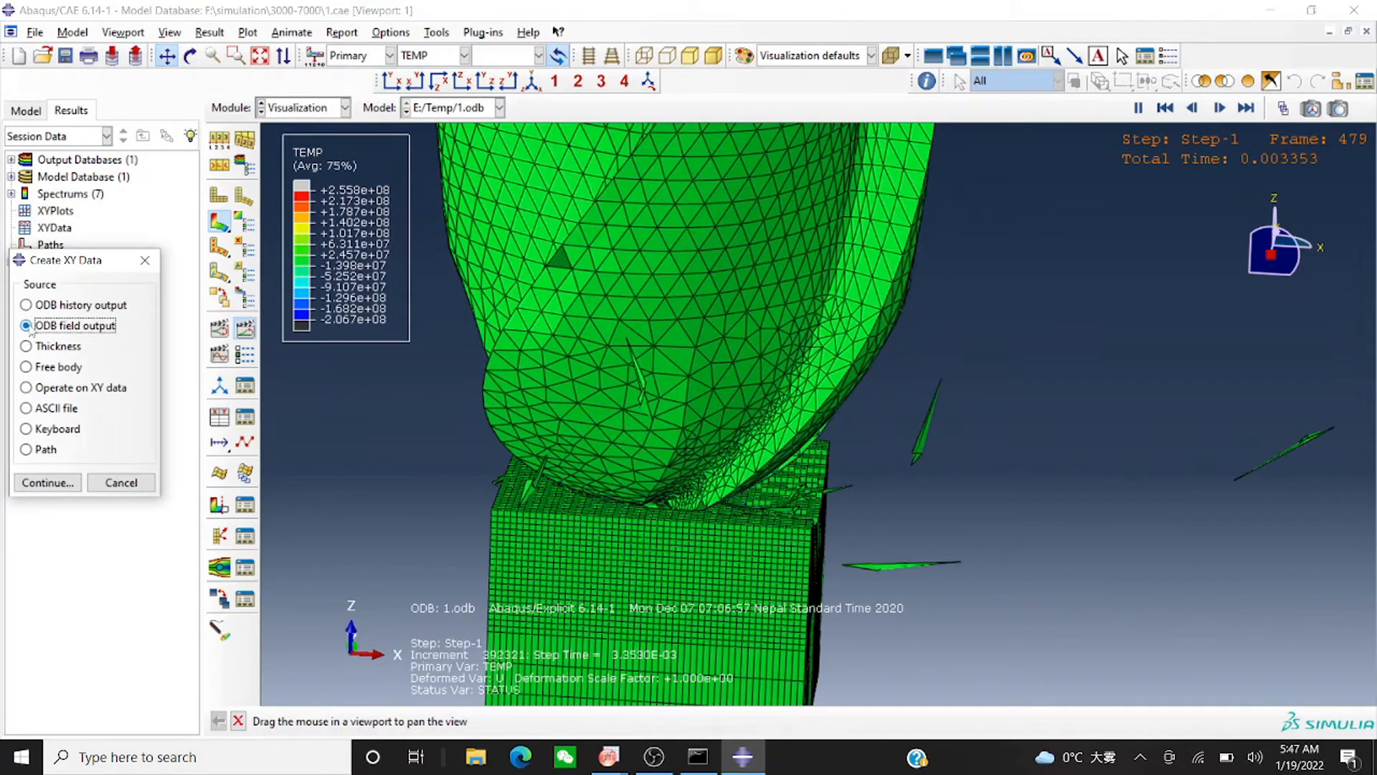
{"action": "left_click", "coordinate": [56, 484]}
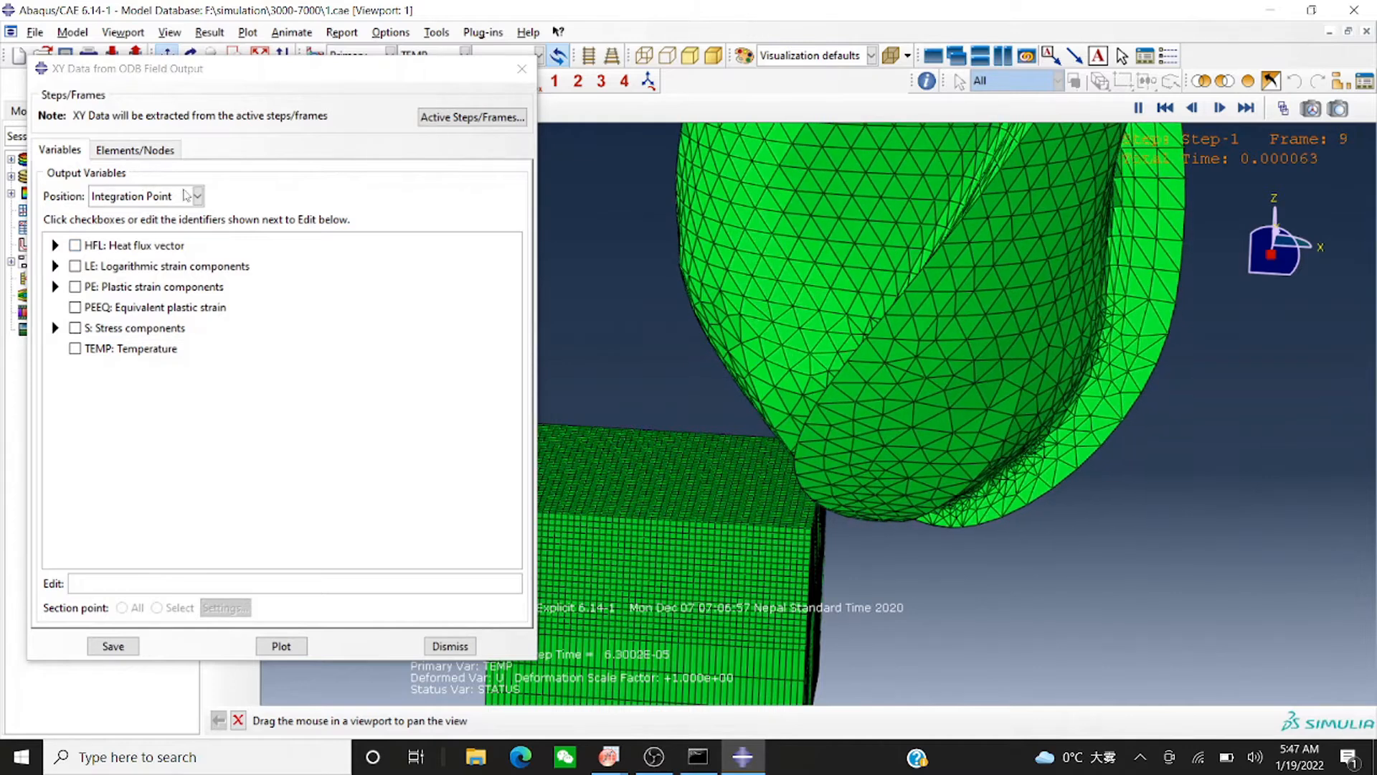
{"action": "left_click", "coordinate": [197, 197]}
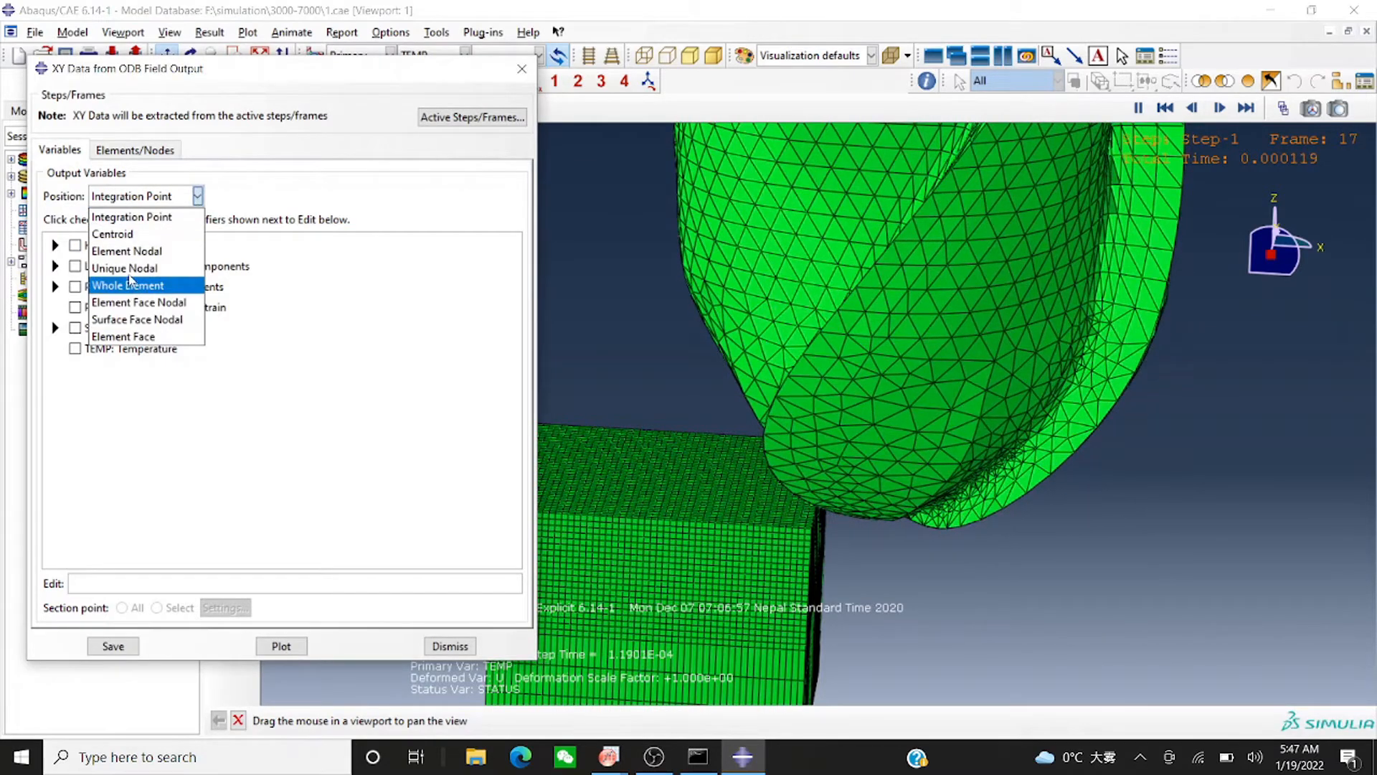
{"action": "left_click", "coordinate": [125, 267]}
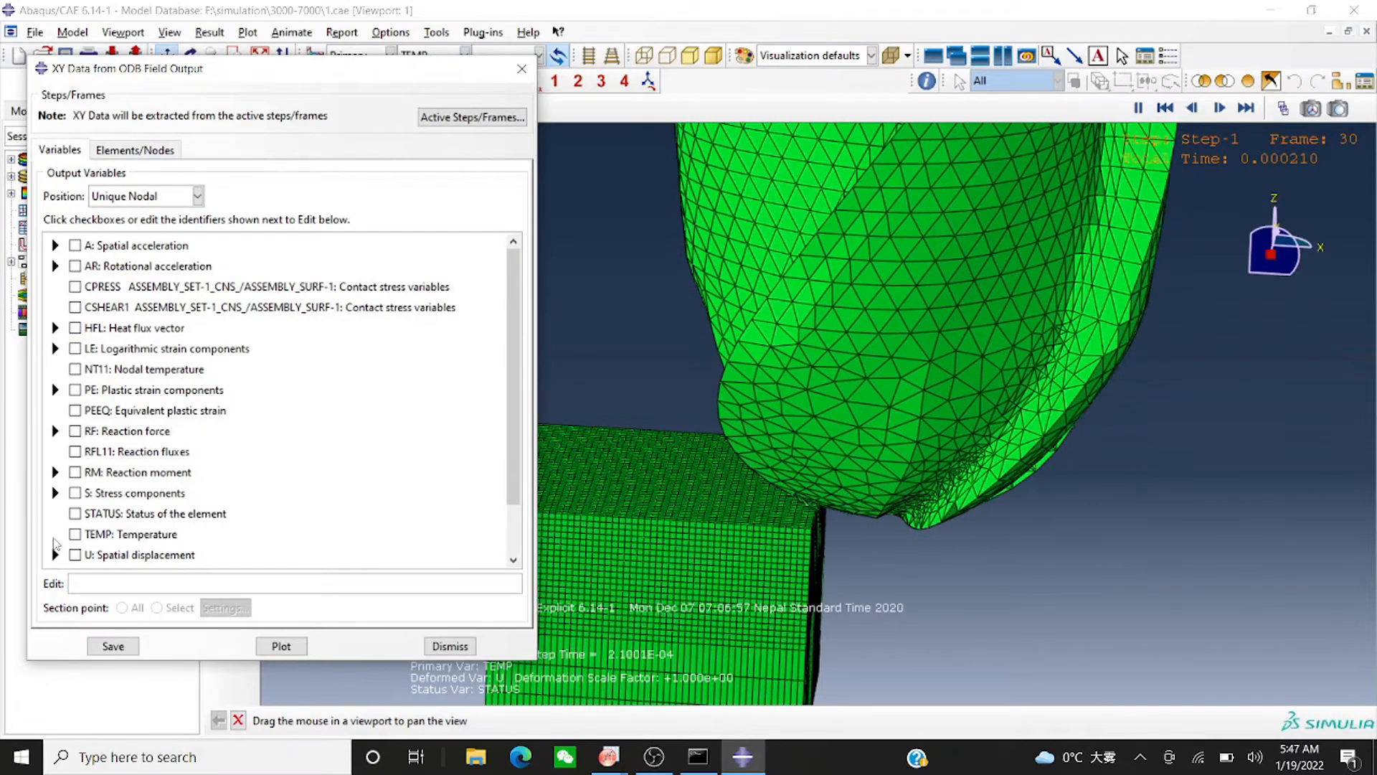
Select the reaction force components RF1, RF2 and RF3 as output variables for the XY data
{"action": "scroll", "coordinate": [121, 473], "scroll_direction": "down", "scroll_amount": 3}
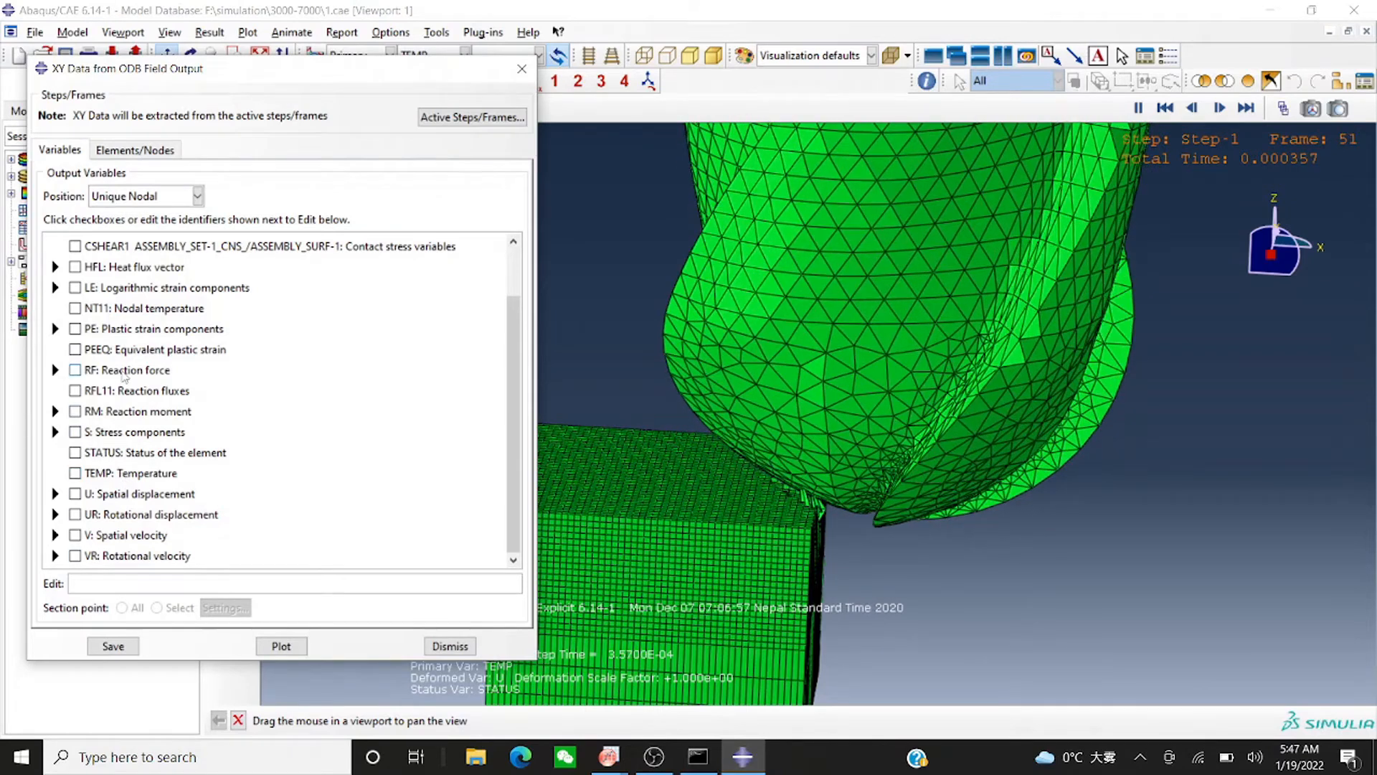
{"action": "left_click", "coordinate": [56, 370]}
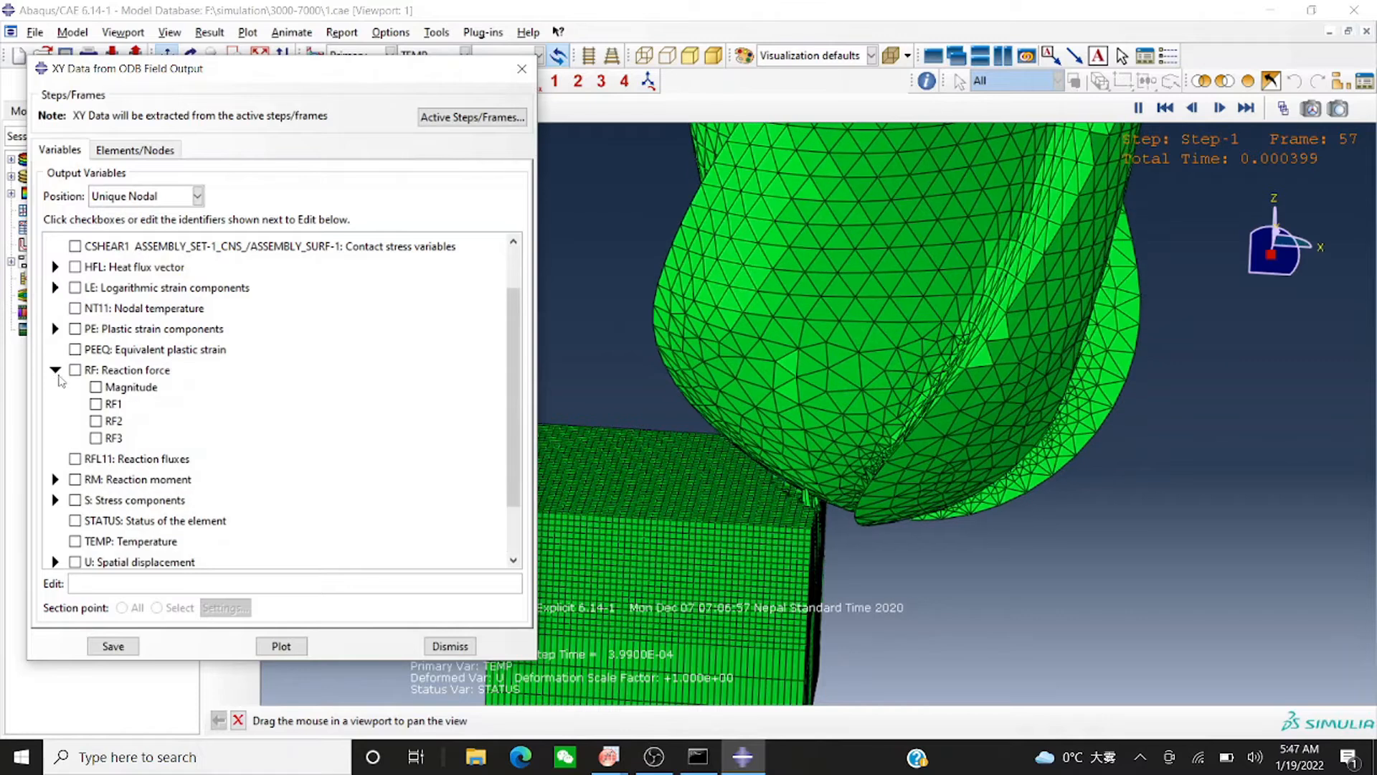
{"action": "left_click", "coordinate": [95, 404]}
{"action": "left_click", "coordinate": [96, 421]}
{"action": "left_click", "coordinate": [96, 438]}
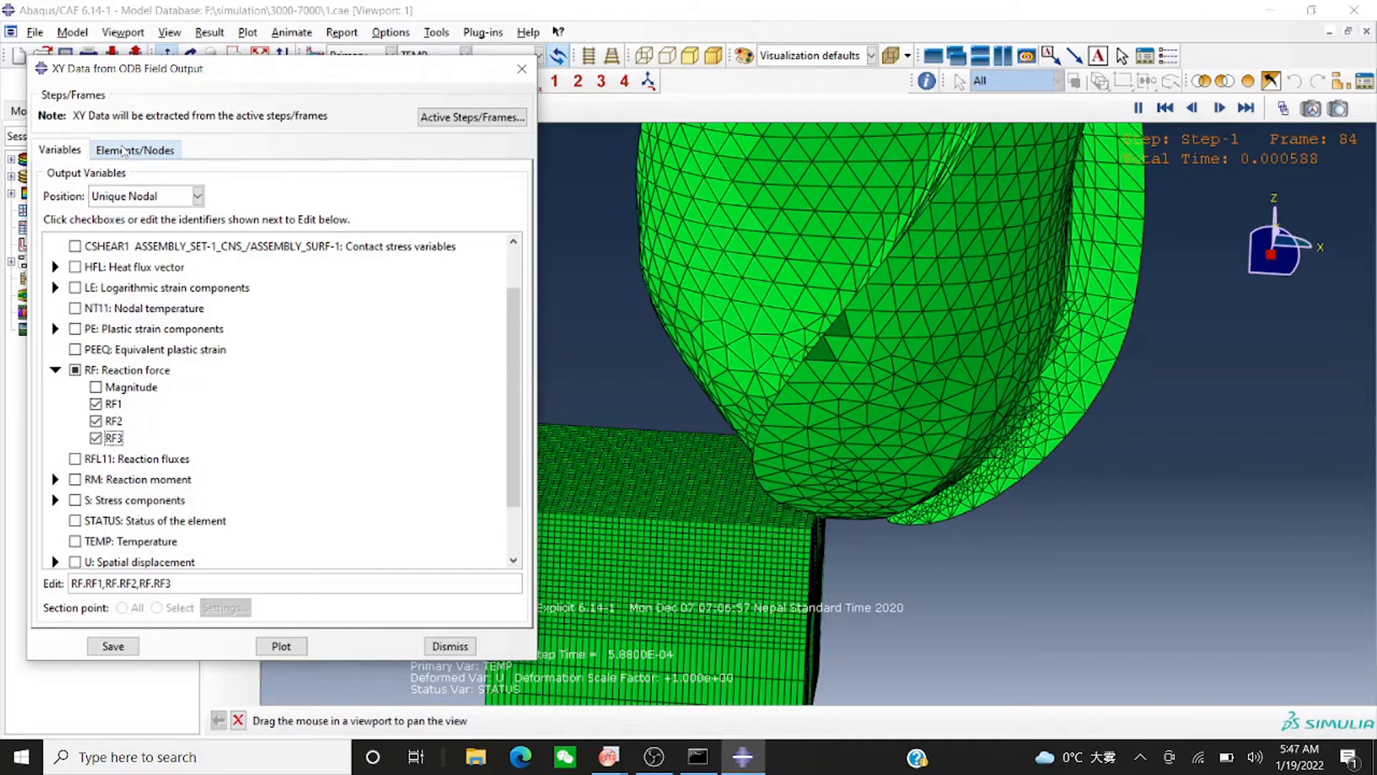
Plot the reaction force components for the node set REFERENCE_POINT_ 1 and close the XY data dialog
{"action": "left_click", "coordinate": [123, 151]}
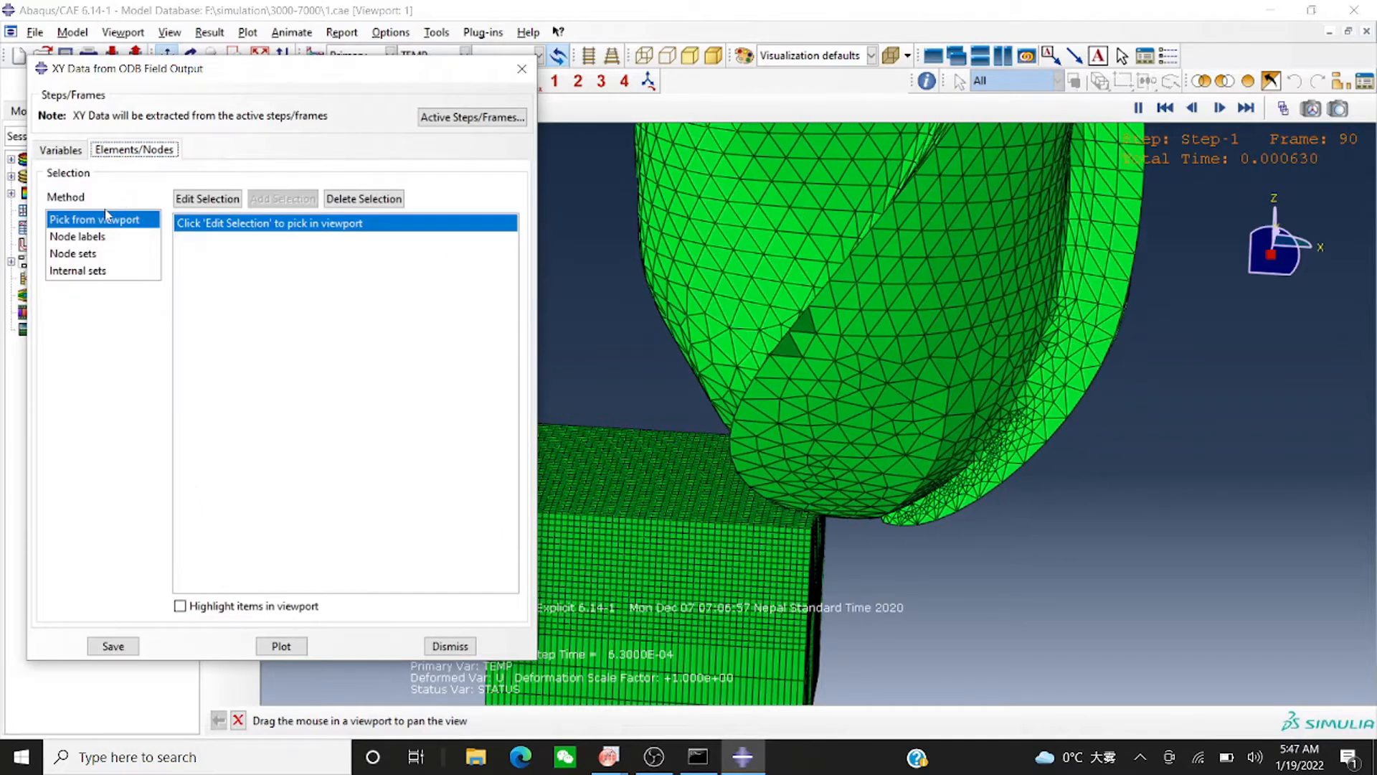
{"action": "left_click", "coordinate": [64, 241]}
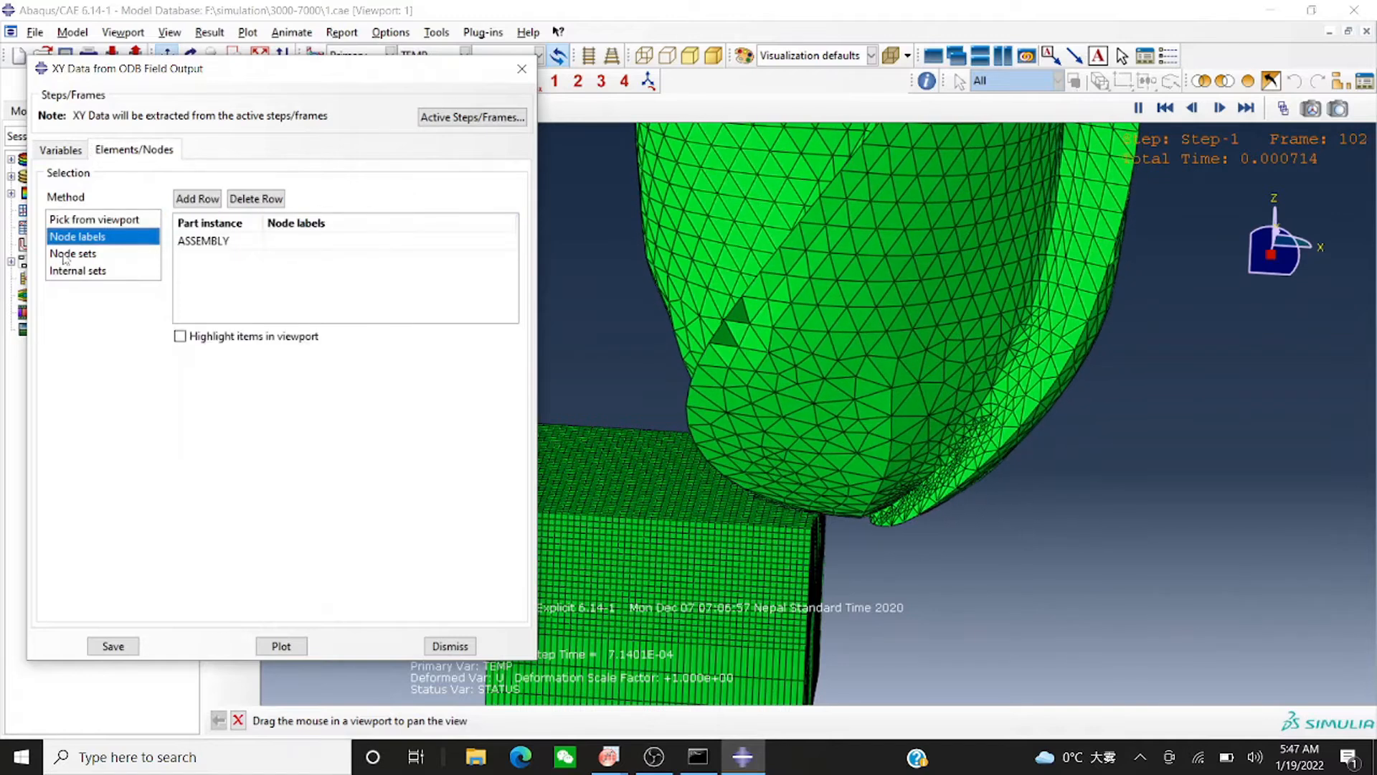
{"action": "left_click", "coordinate": [64, 255]}
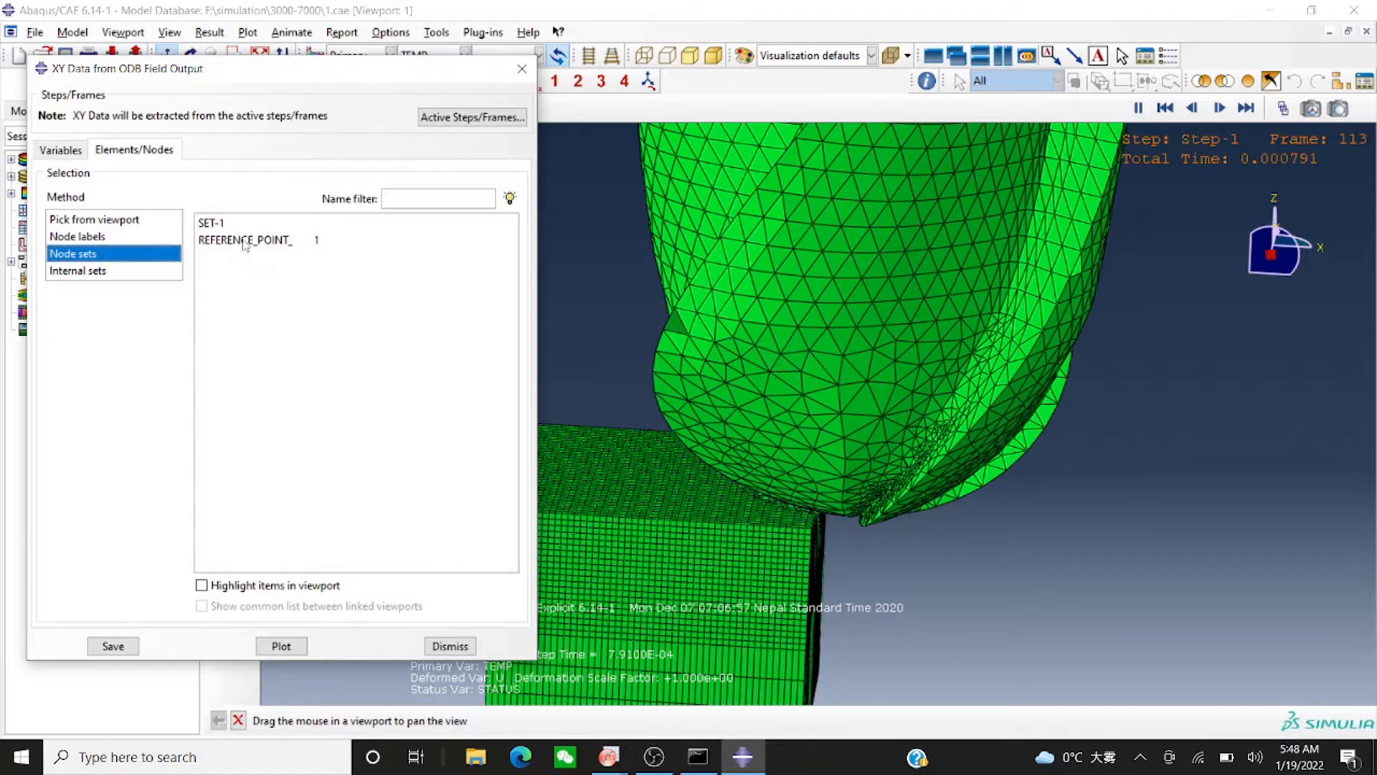
{"action": "left_click", "coordinate": [246, 241]}
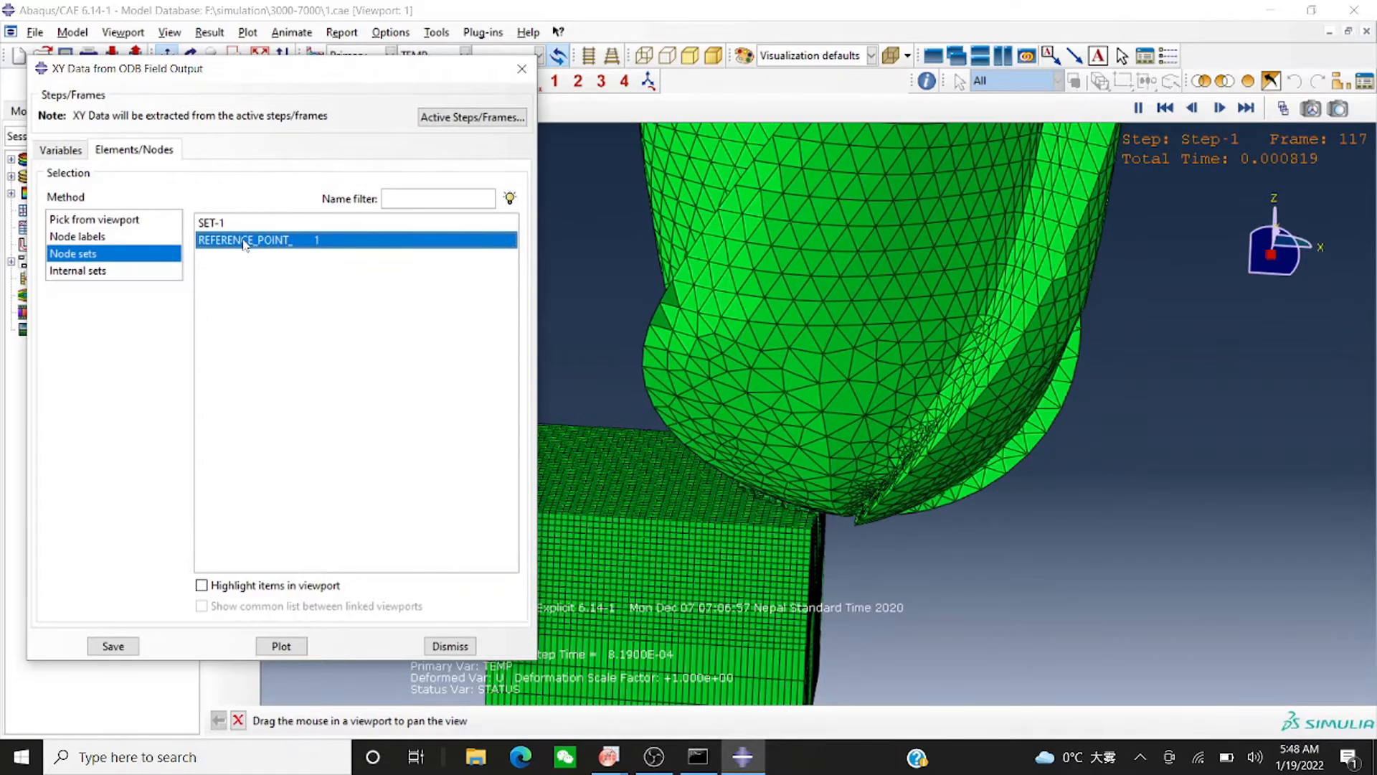
{"action": "left_click", "coordinate": [283, 646]}
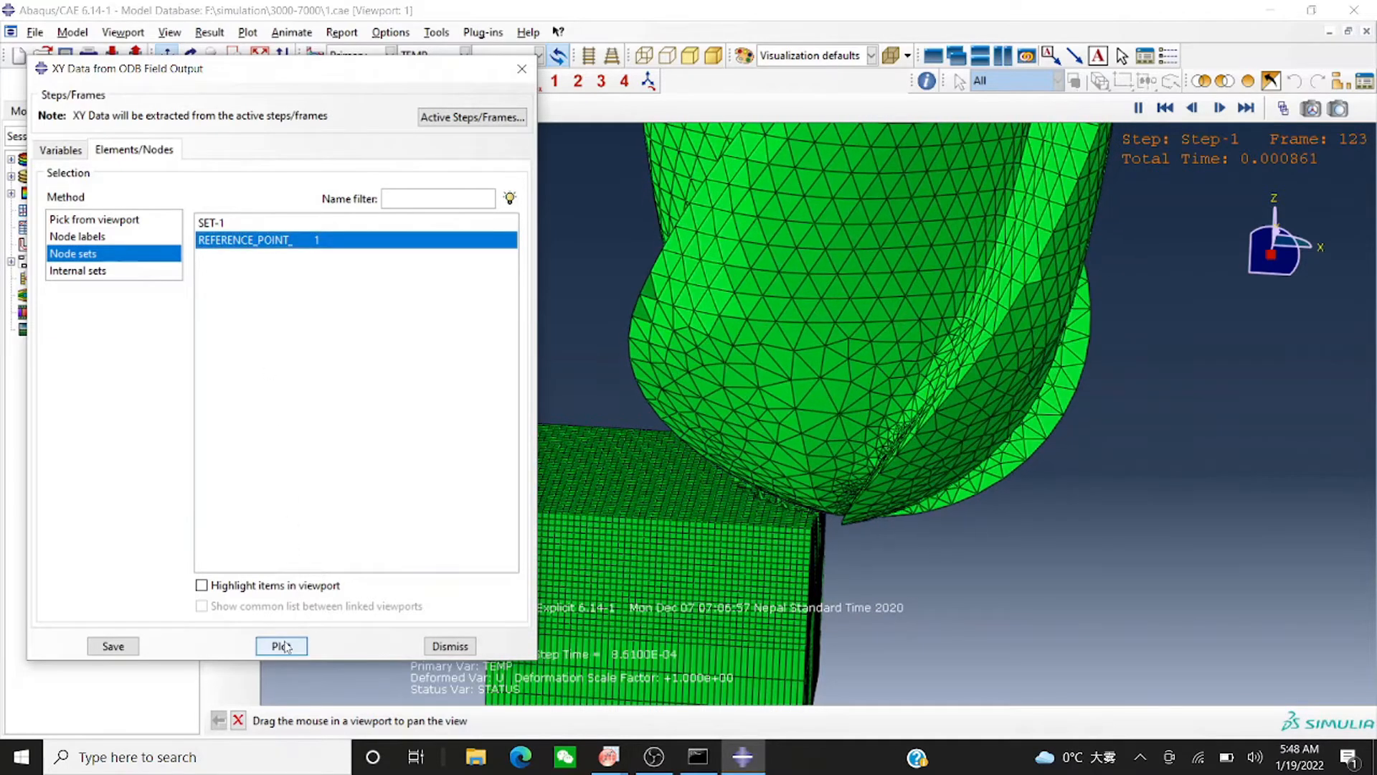
{"action": "left_click", "coordinate": [283, 646]}
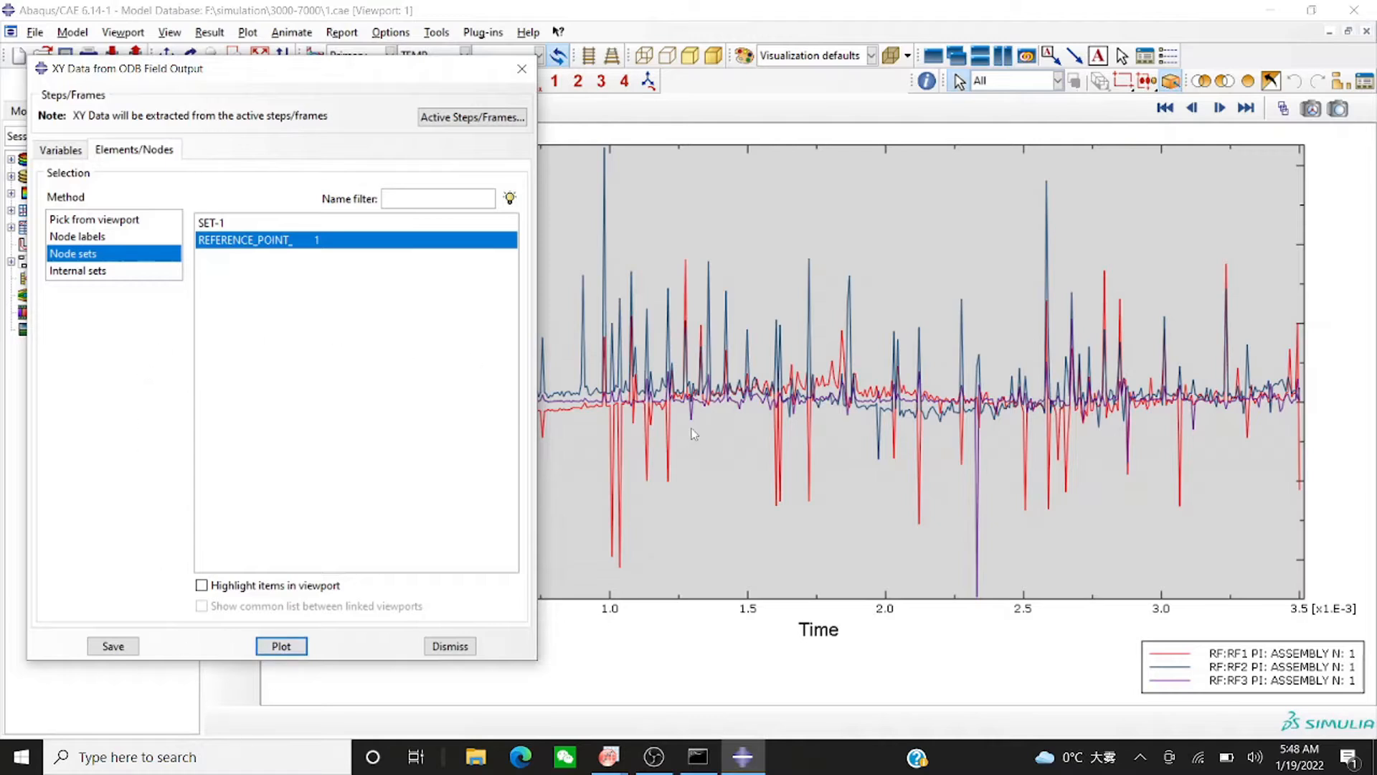
{"action": "left_click", "coordinate": [521, 68]}
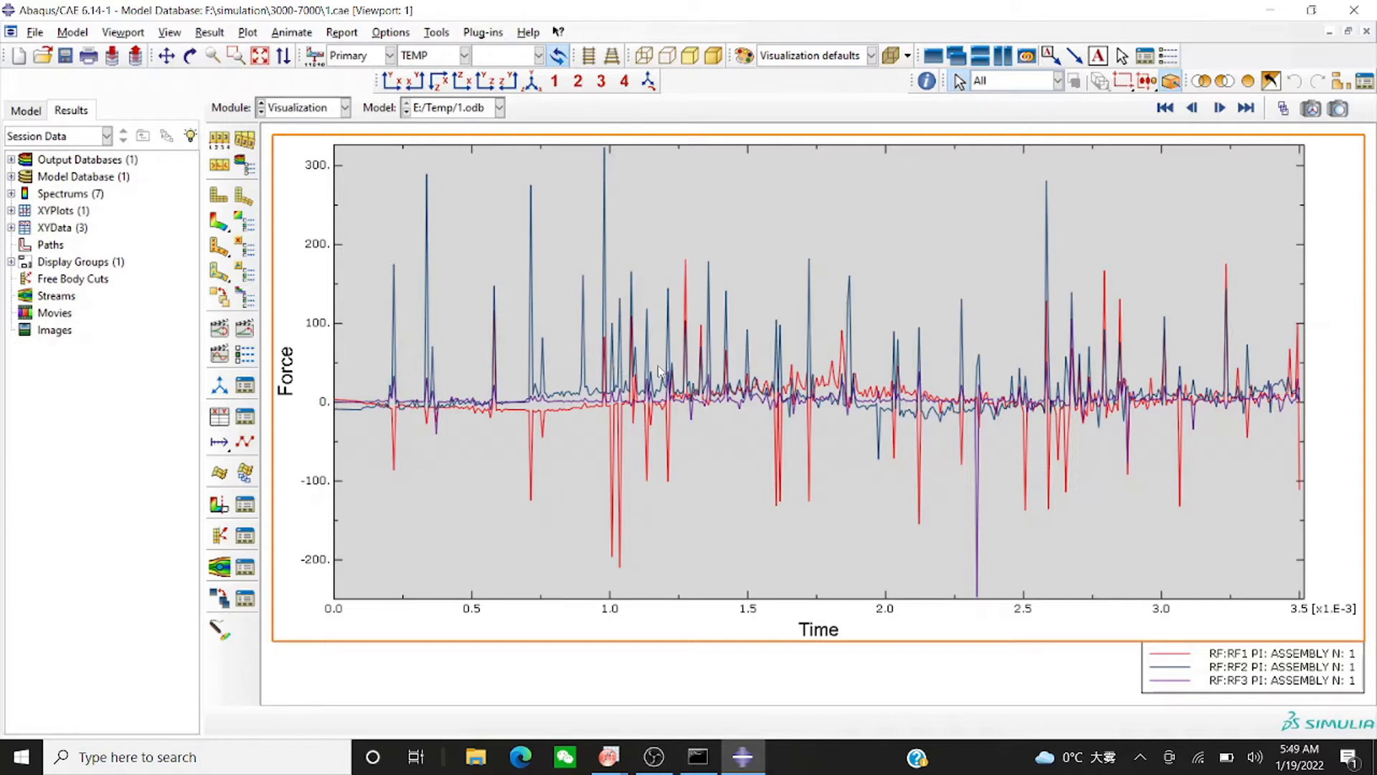
Export the RF1, RF2 and RF3 XY data from Abaqus/CAE to Excel with the Excel Utilities plug-in
{"action": "left_click", "coordinate": [437, 33]}
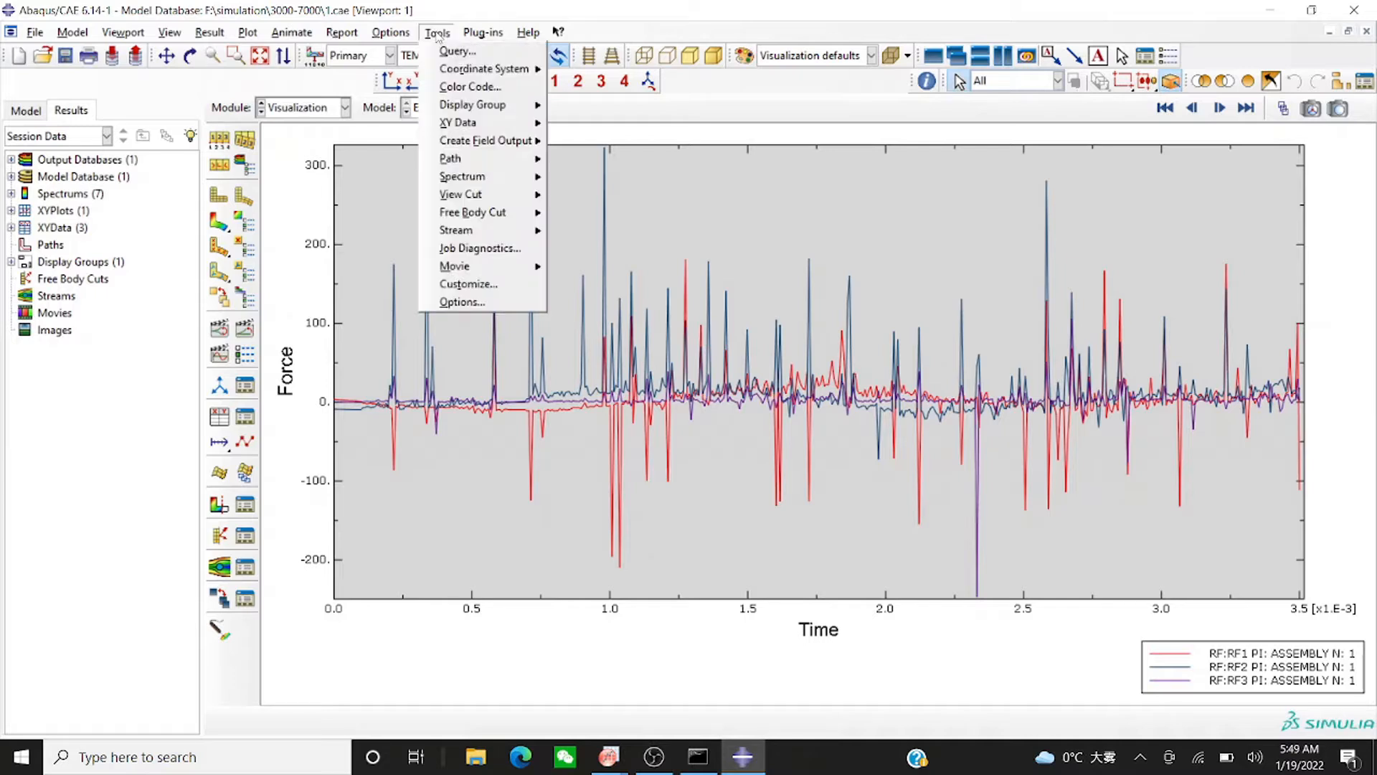
{"action": "left_click", "coordinate": [478, 34]}
{"action": "left_click", "coordinate": [479, 34]}
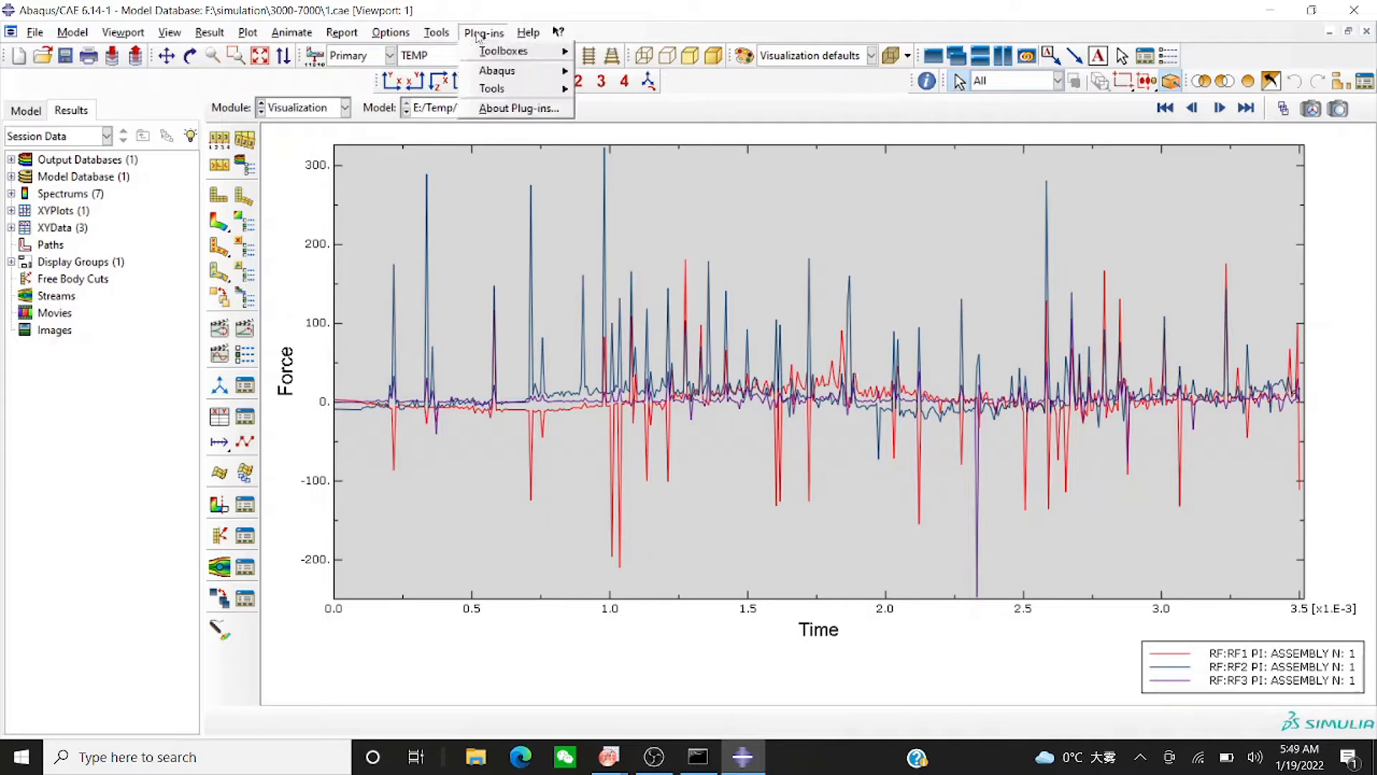
{"action": "mouse_move", "coordinate": [497, 89]}
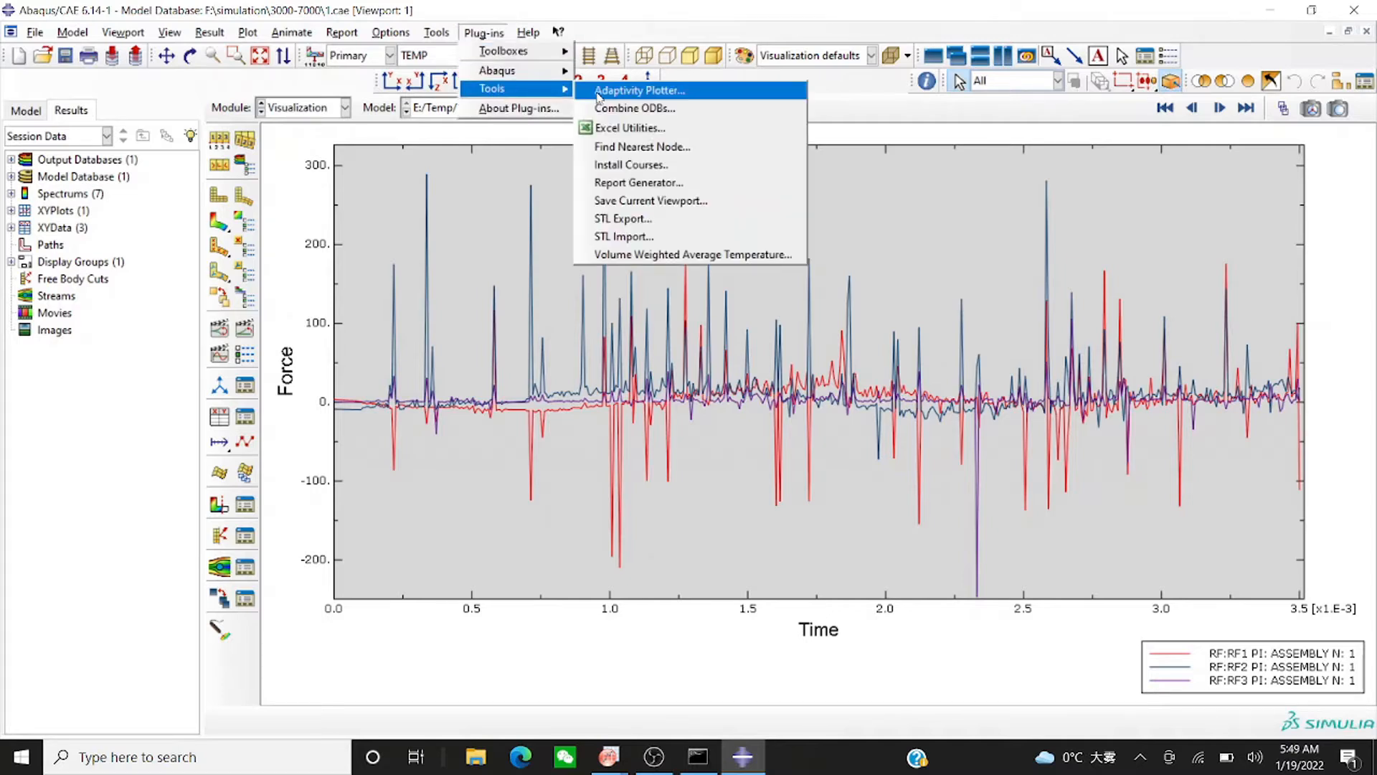
{"action": "left_click", "coordinate": [629, 129]}
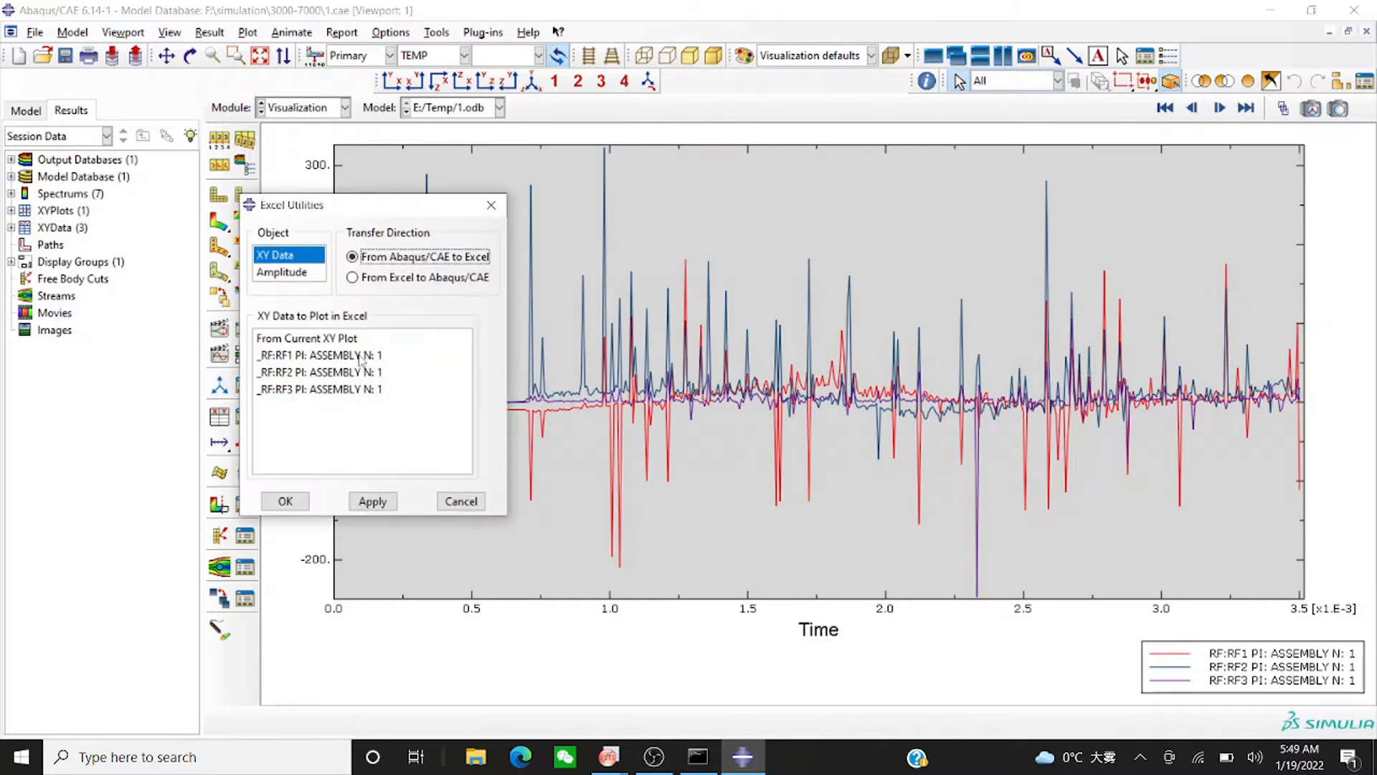
{"action": "left_click", "coordinate": [361, 356]}
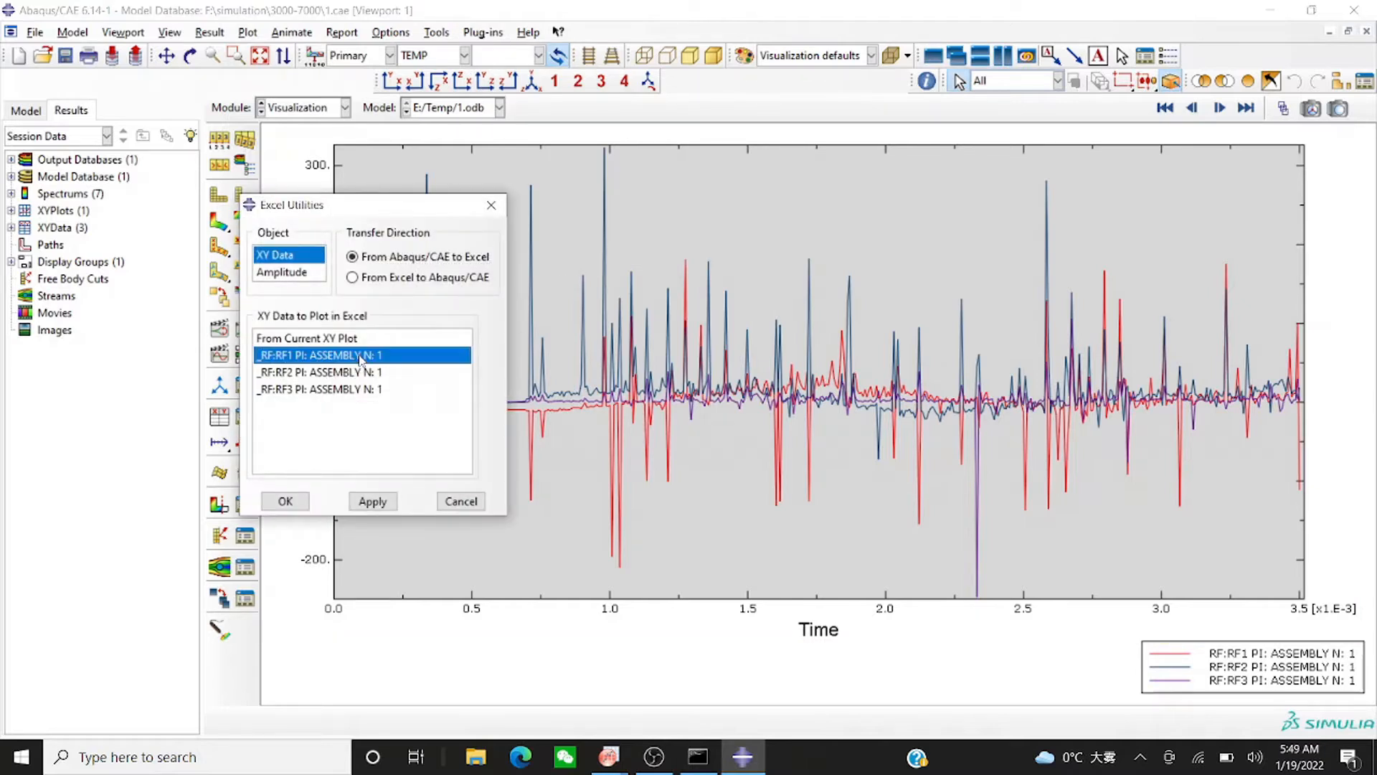
{"action": "left_click", "coordinate": [354, 372], "text": "shift"}
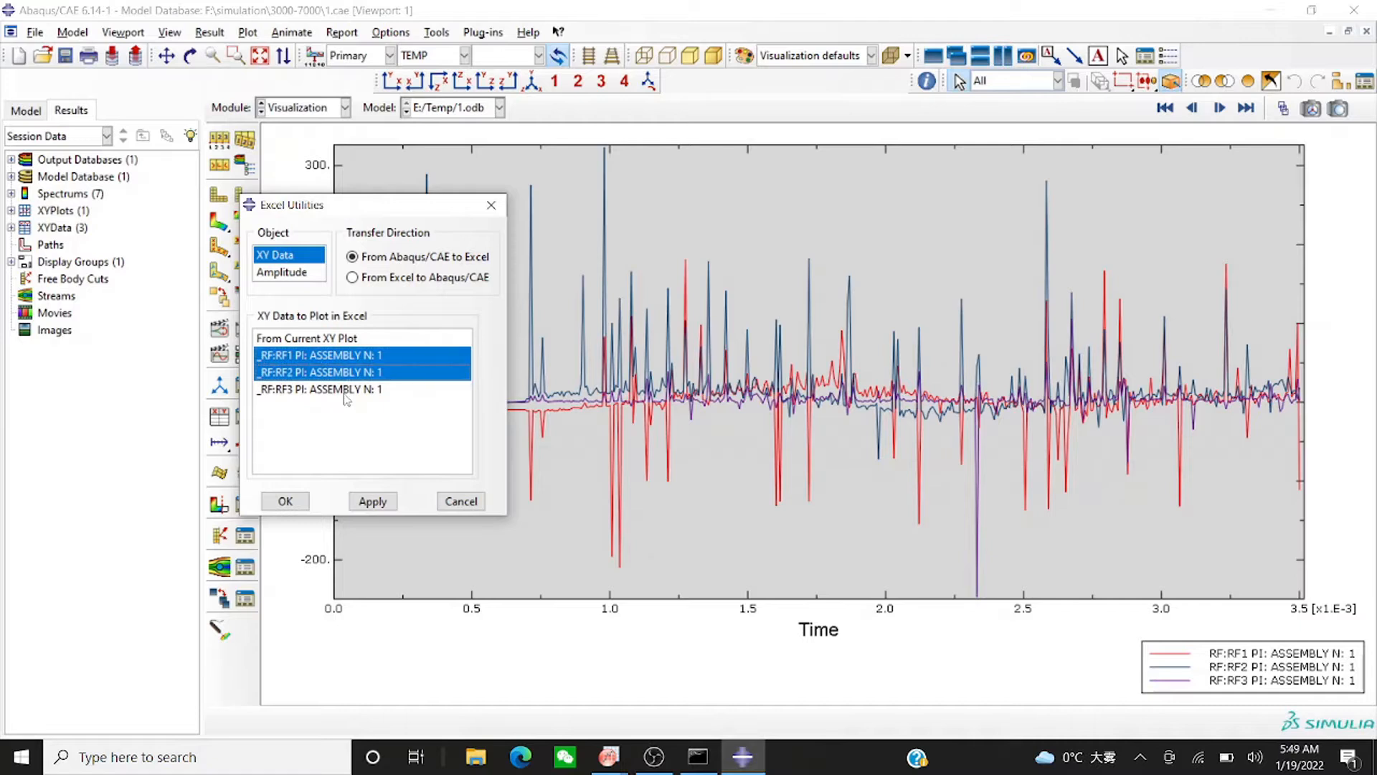
{"action": "left_click", "coordinate": [345, 389], "text": "shift"}
{"action": "left_click", "coordinate": [285, 501]}
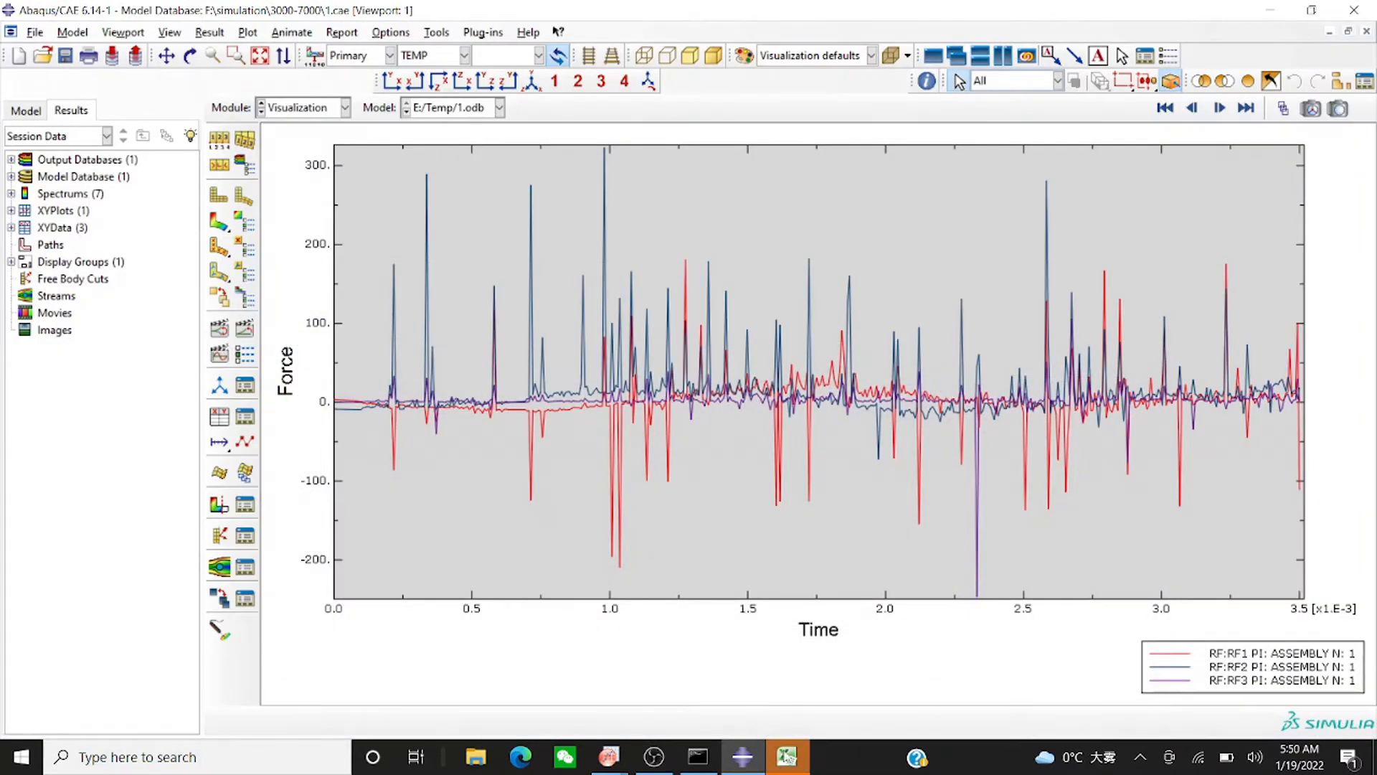
Switch to the exported Excel workbook and delete the duplicate time columns C and E
{"action": "mouse_move", "coordinate": [787, 757]}
{"action": "left_click", "coordinate": [792, 682]}
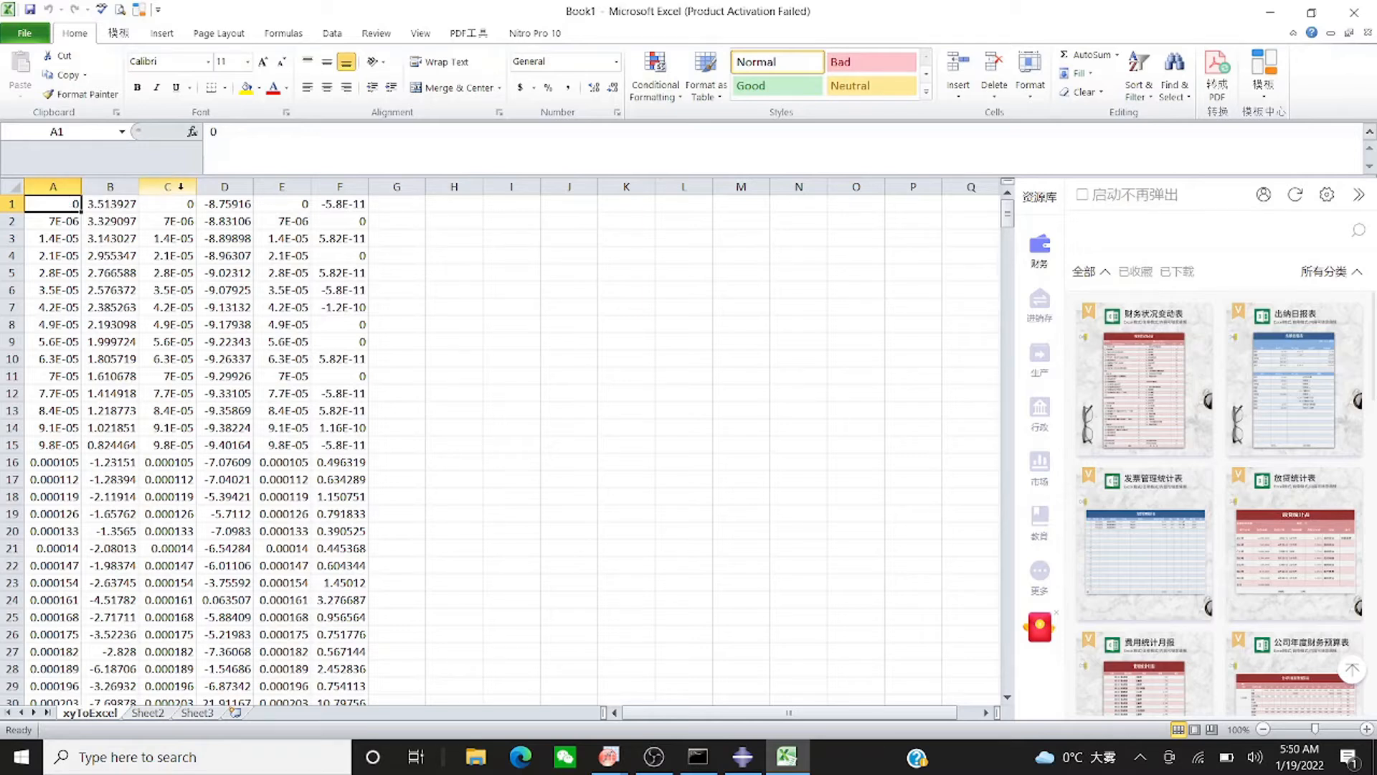
{"action": "left_click", "coordinate": [180, 186]}
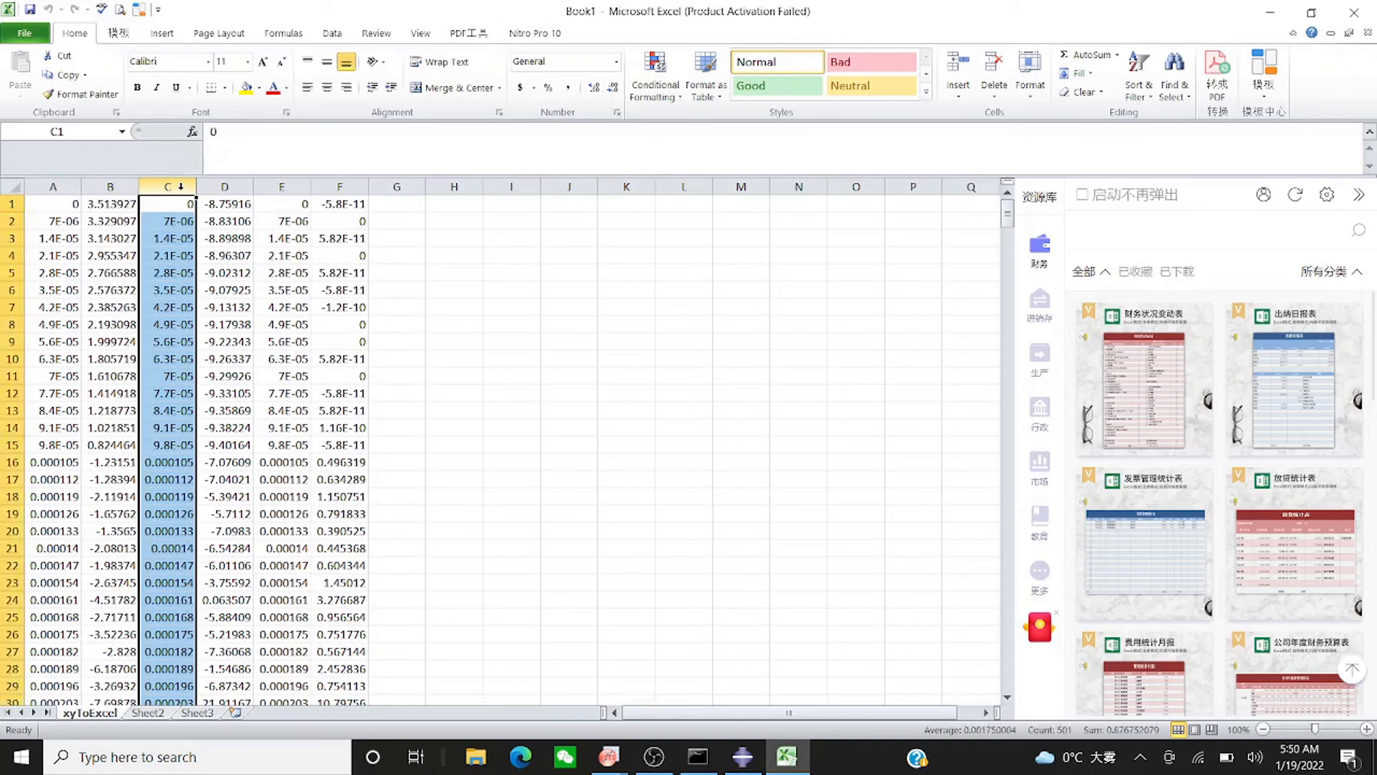
{"action": "left_click", "coordinate": [296, 187], "text": "ctrl"}
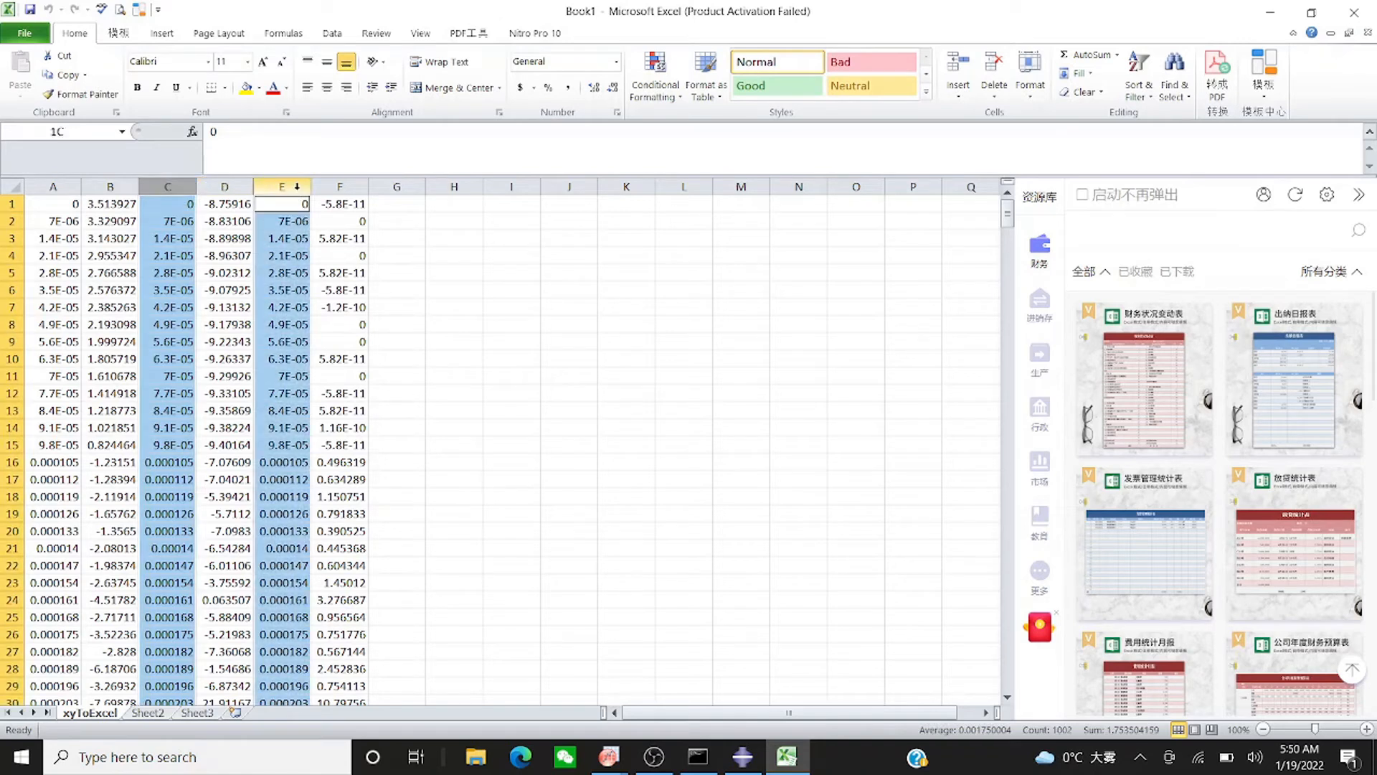
{"action": "right_click", "coordinate": [290, 253]}
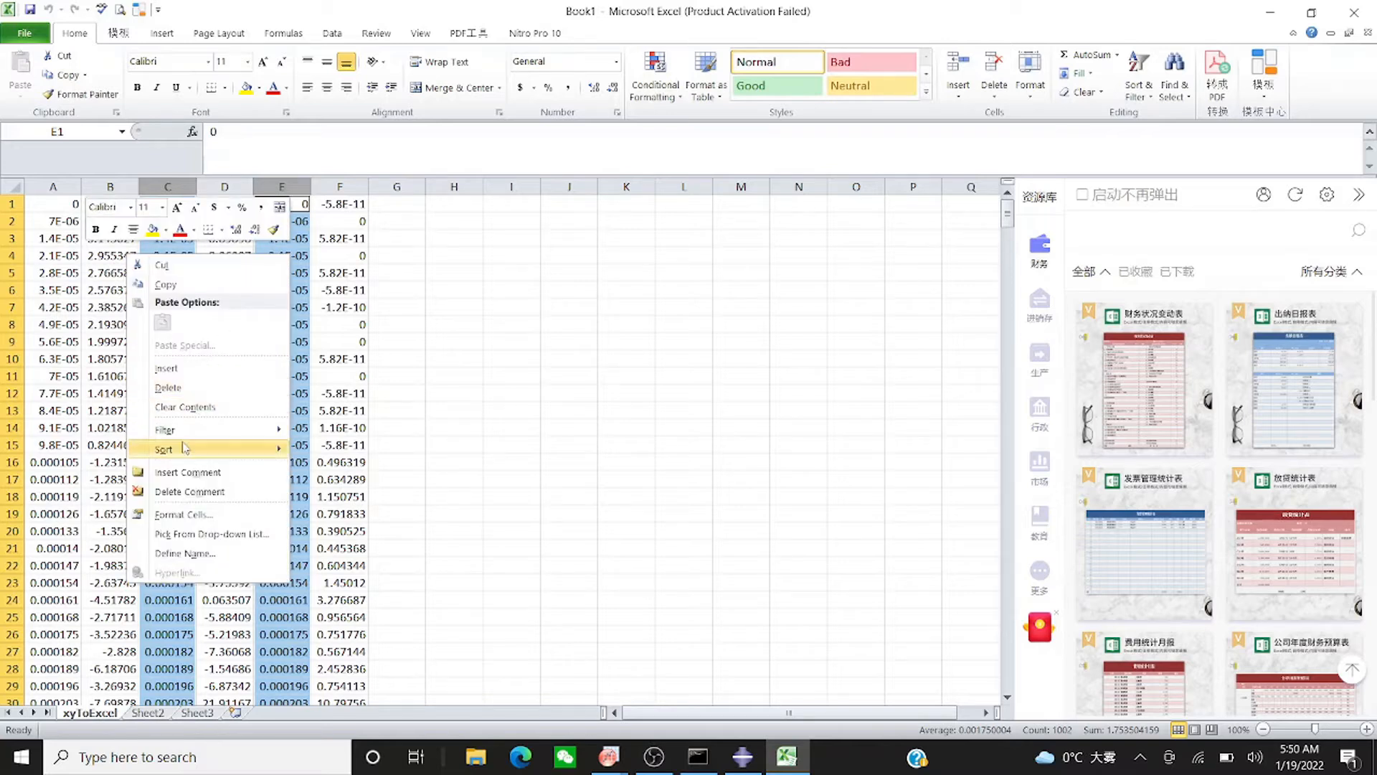
{"action": "left_click", "coordinate": [177, 393]}
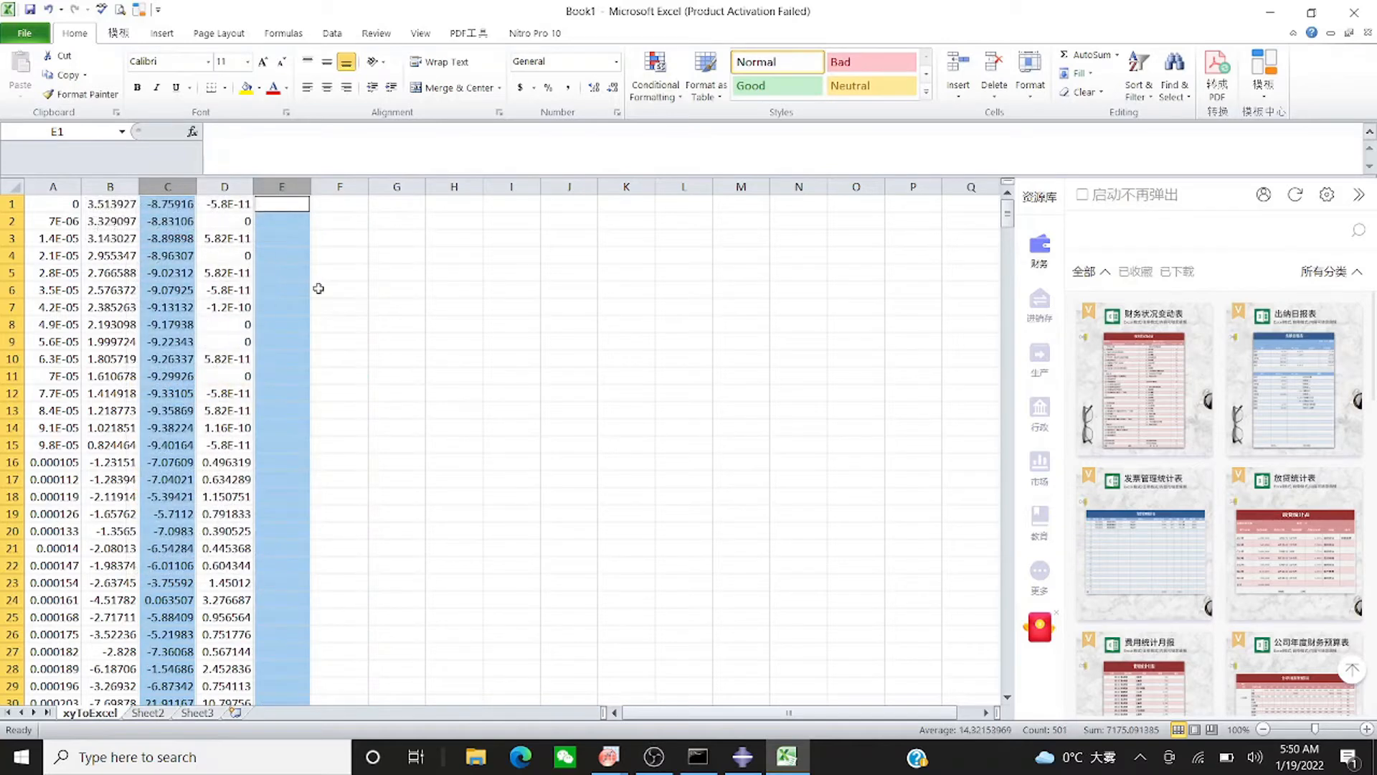
{"action": "left_click", "coordinate": [396, 273]}
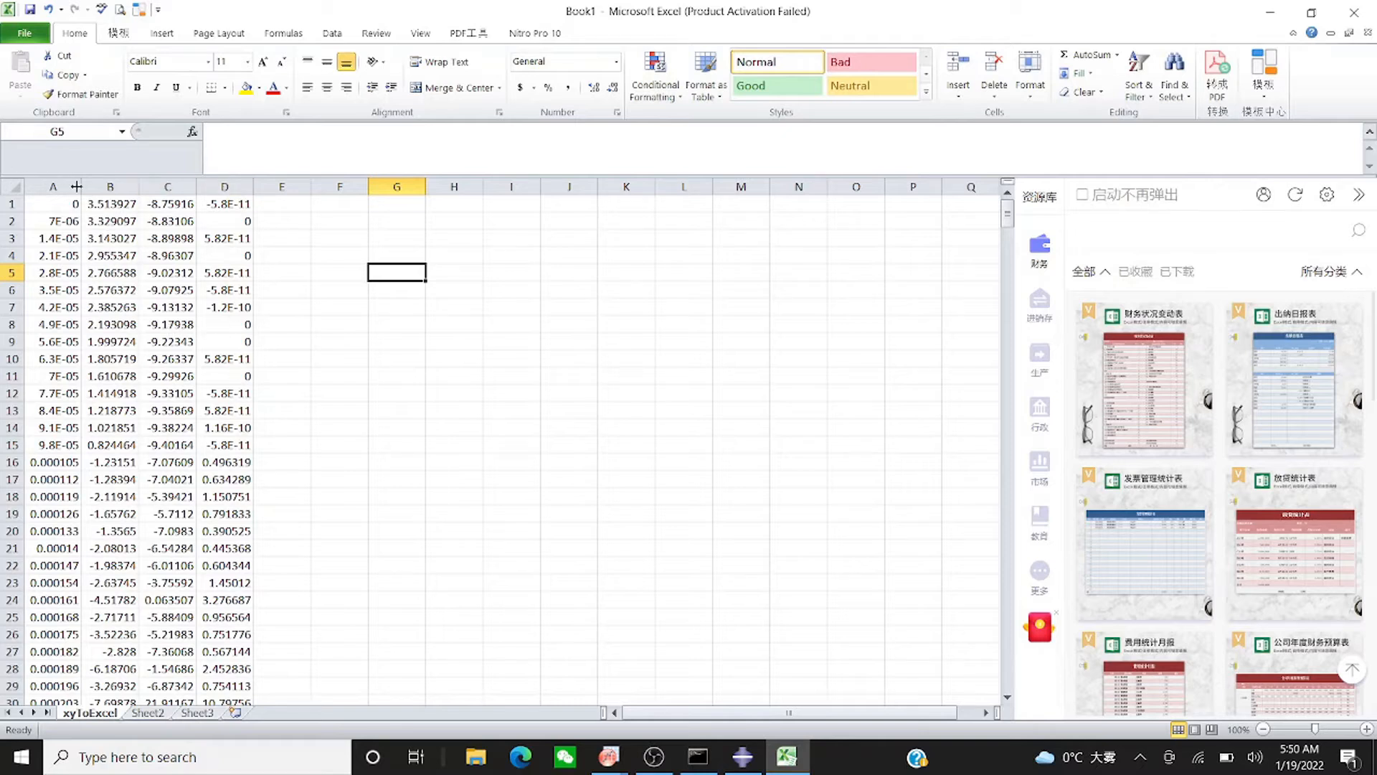
Insert a basic 2-D line chart from columns A to D and place it beside the data
{"action": "left_click_drag", "start_coordinate": [53, 186], "coordinate": [225, 186]}
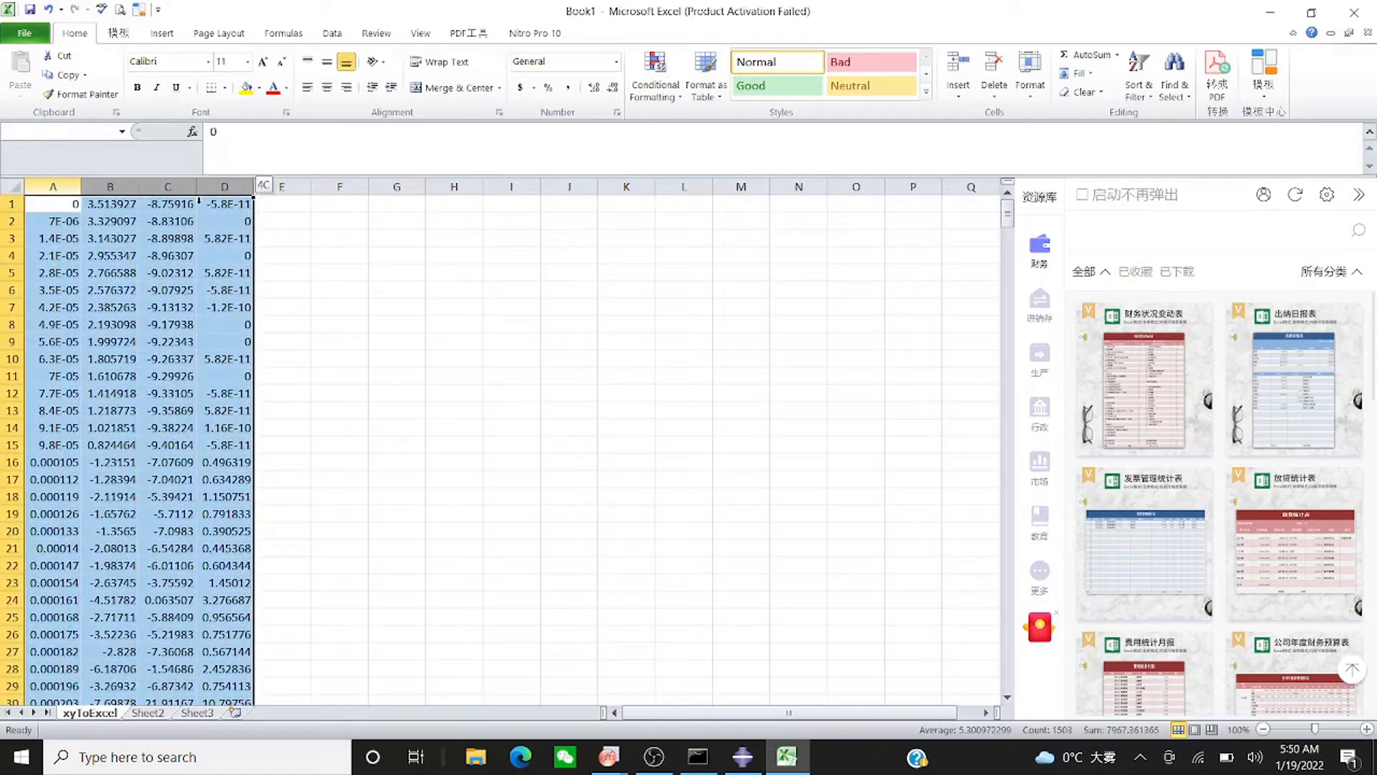
{"action": "left_click", "coordinate": [162, 33]}
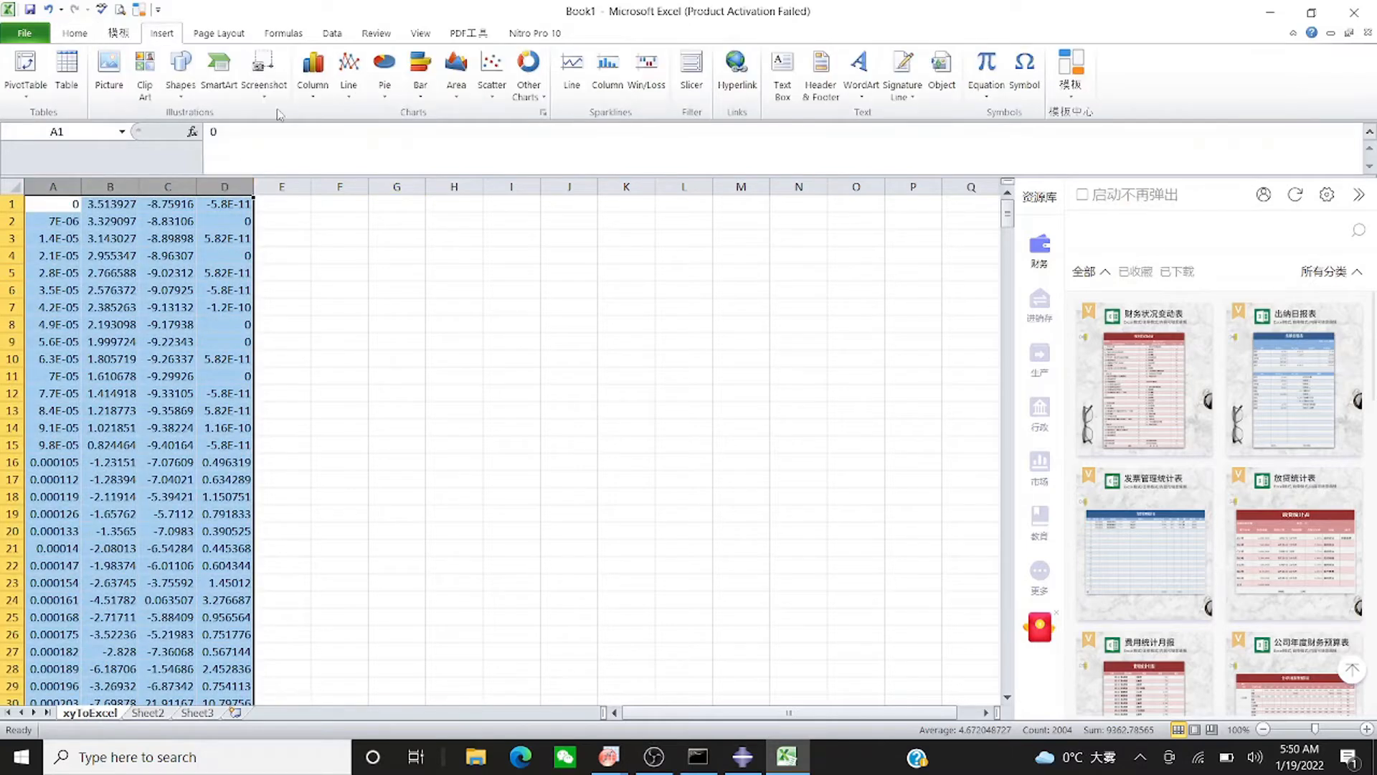
{"action": "left_click", "coordinate": [348, 75]}
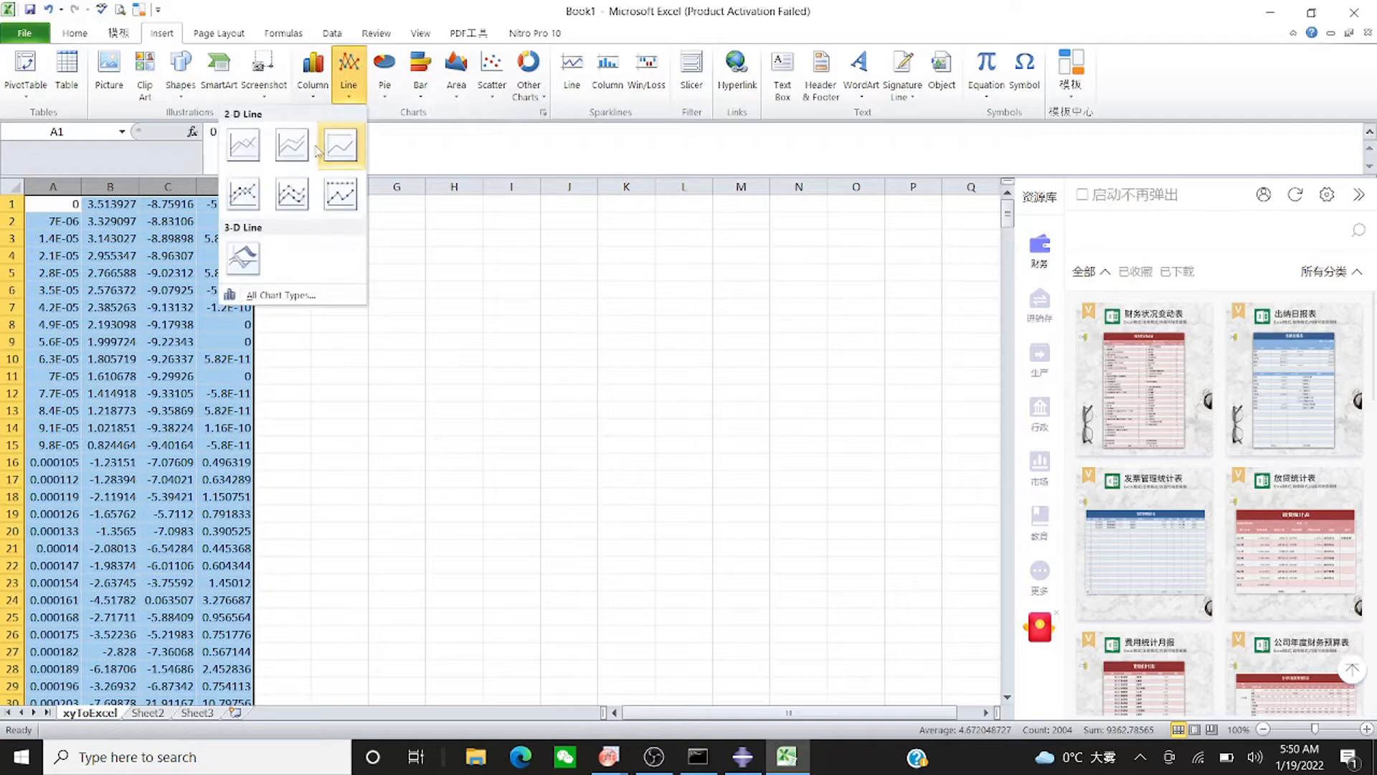
{"action": "left_click", "coordinate": [237, 147]}
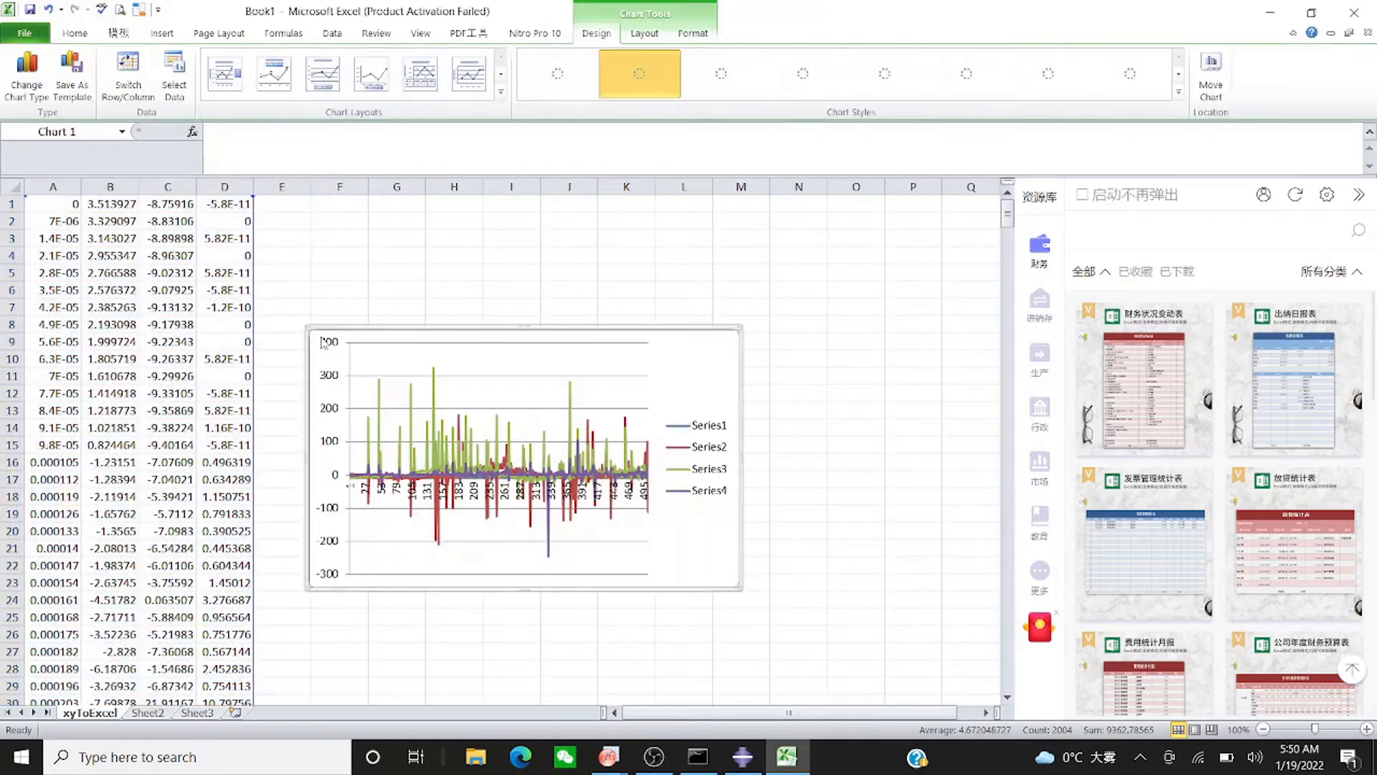
{"action": "left_click_drag", "start_coordinate": [737, 344], "coordinate": [800, 312]}
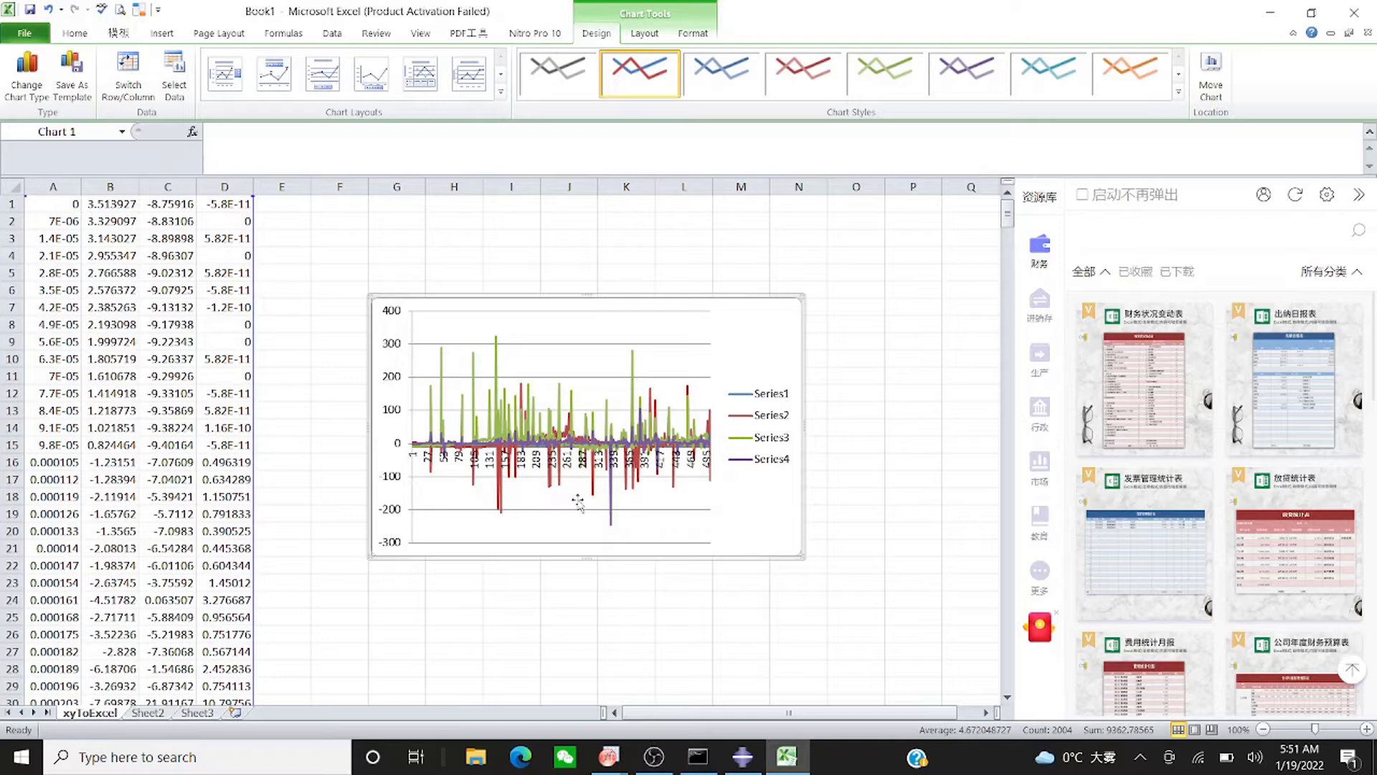
View the experimental fx, fy and fz force graph in OriginPro, then return to the Excel chart for comparison
{"action": "mouse_move", "coordinate": [594, 500]}
{"action": "left_click_drag", "start_coordinate": [1008, 213], "coordinate": [973, 174]}
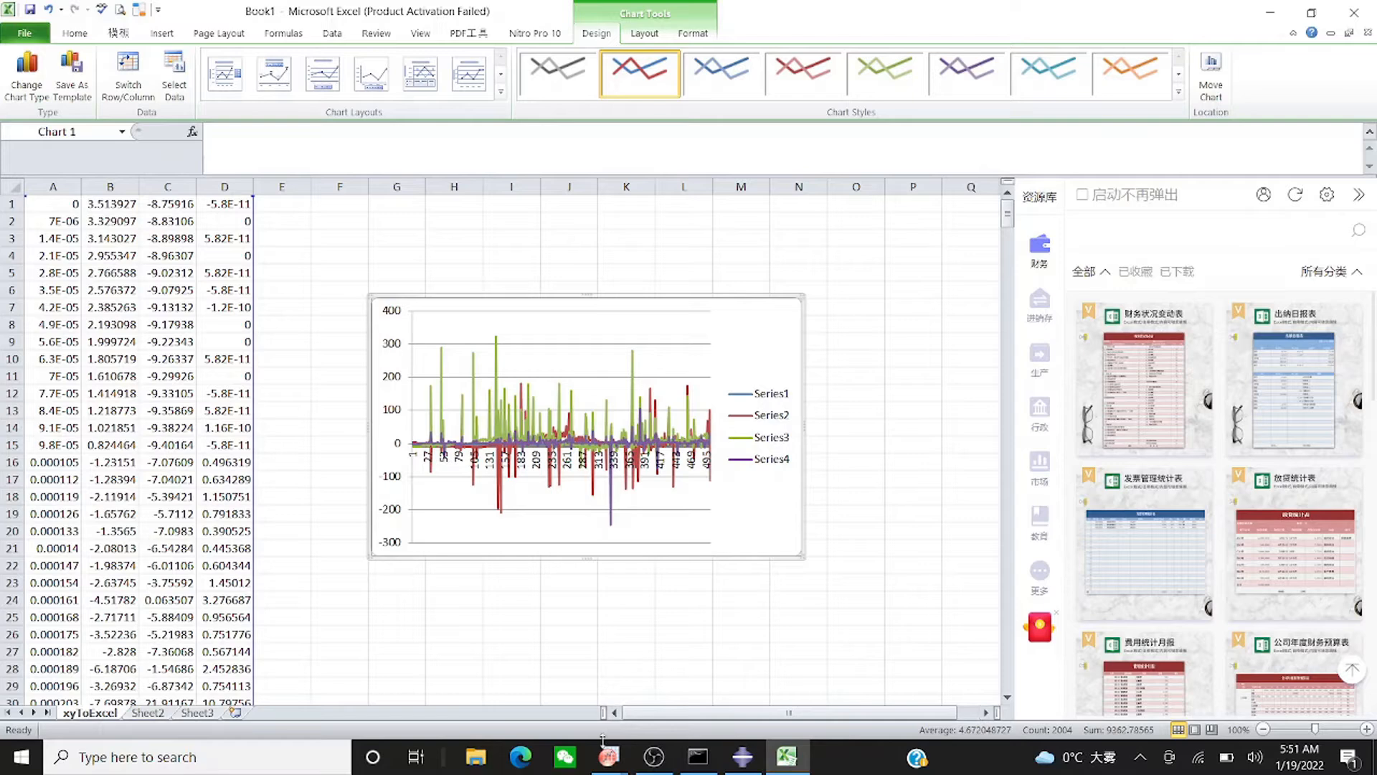
{"action": "mouse_move", "coordinate": [606, 764]}
{"action": "left_click", "coordinate": [521, 690]}
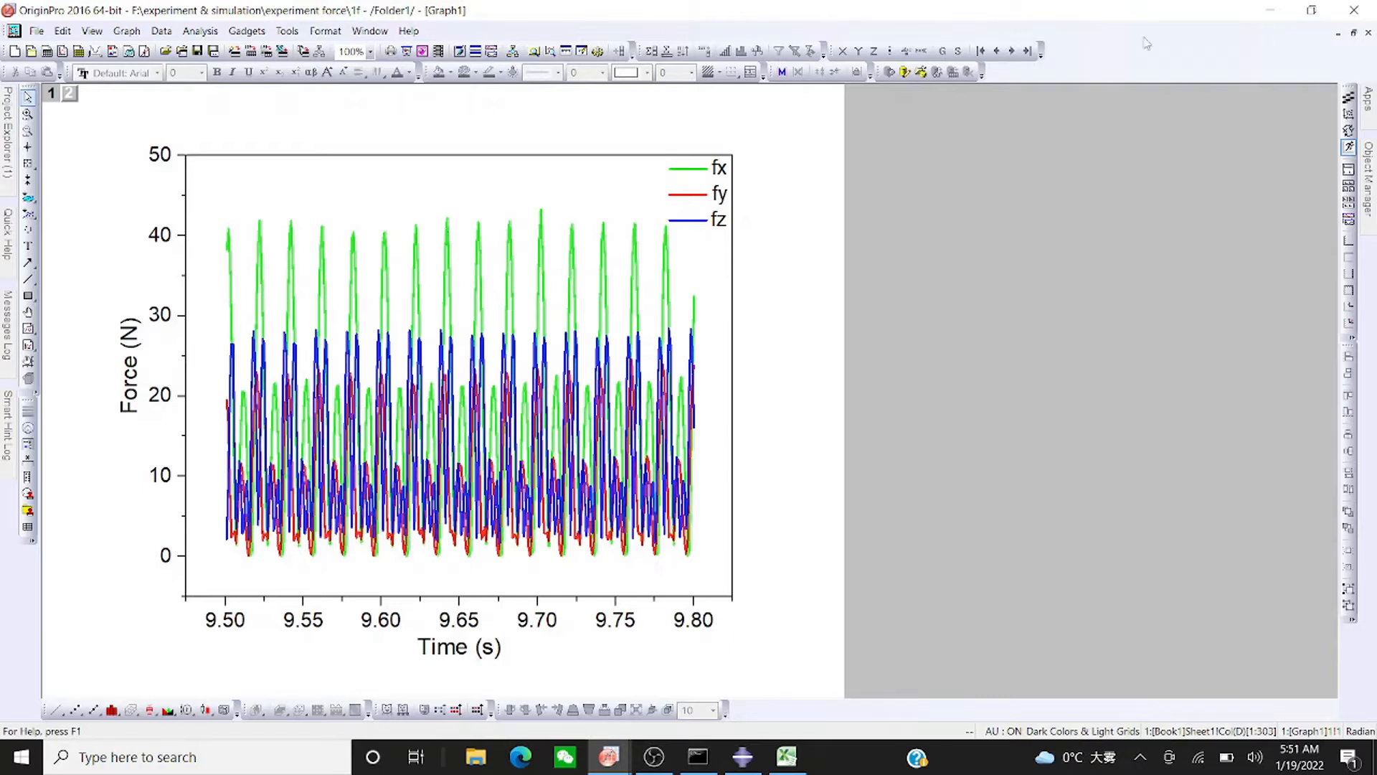
{"action": "left_click", "coordinate": [1270, 10]}
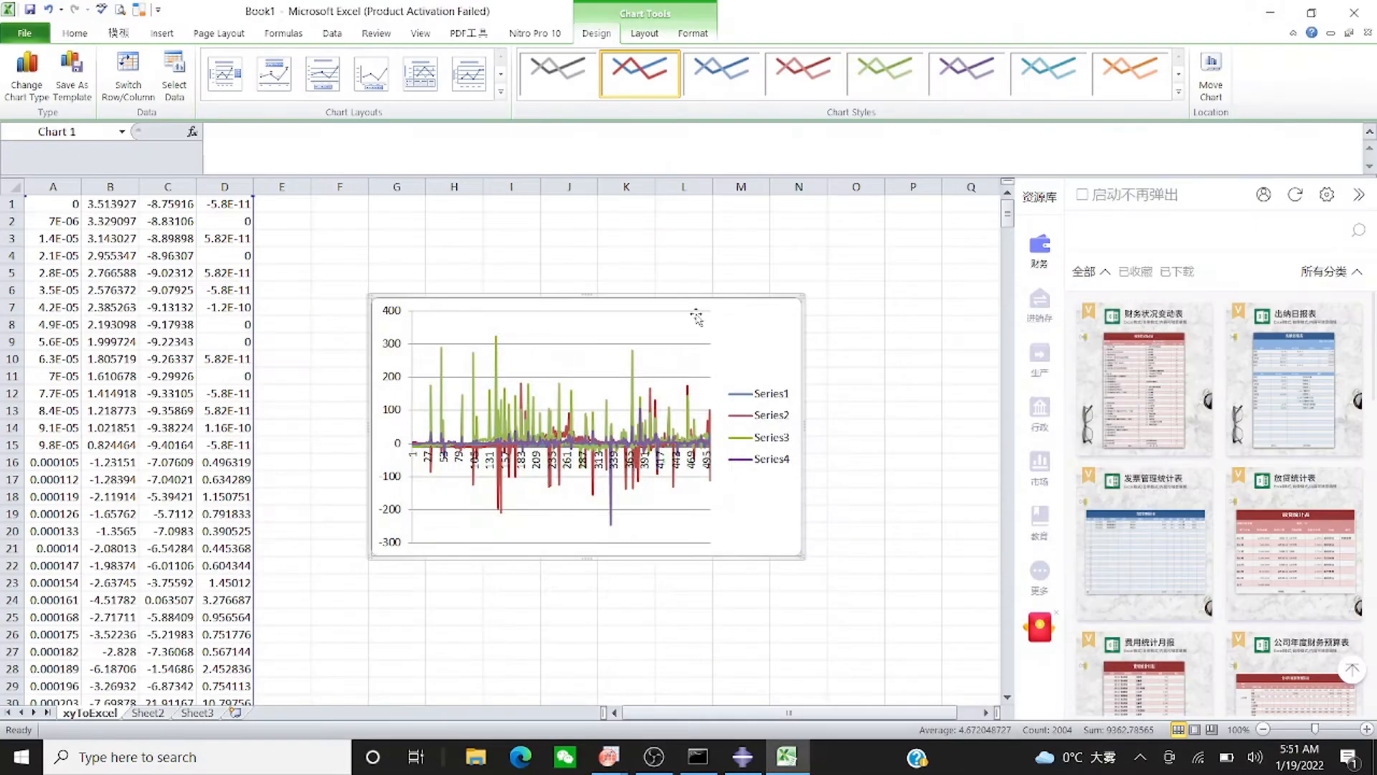
Switch to Abaqus/CAE, plot the contours on the deformed shape and animate the time history
{"action": "left_click", "coordinate": [743, 757]}
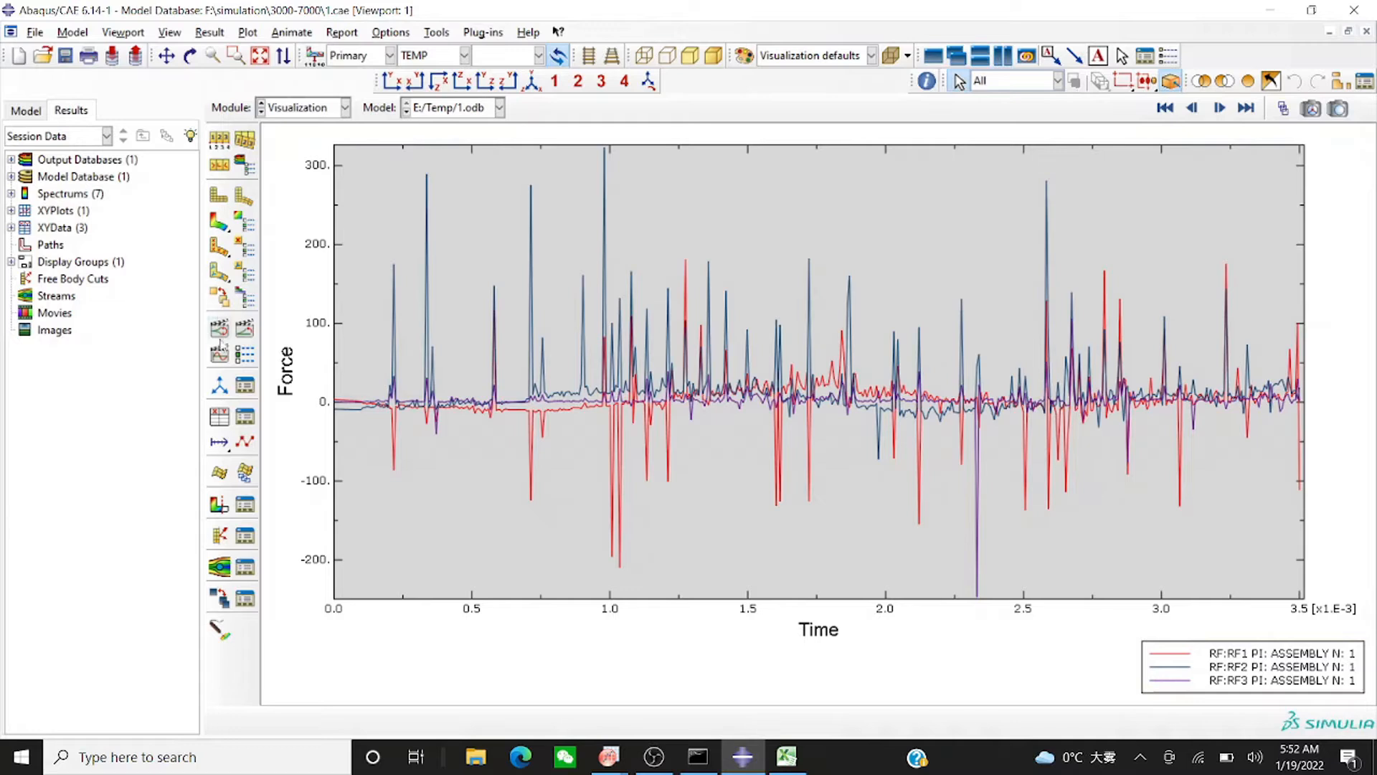
{"action": "left_click", "coordinate": [218, 224]}
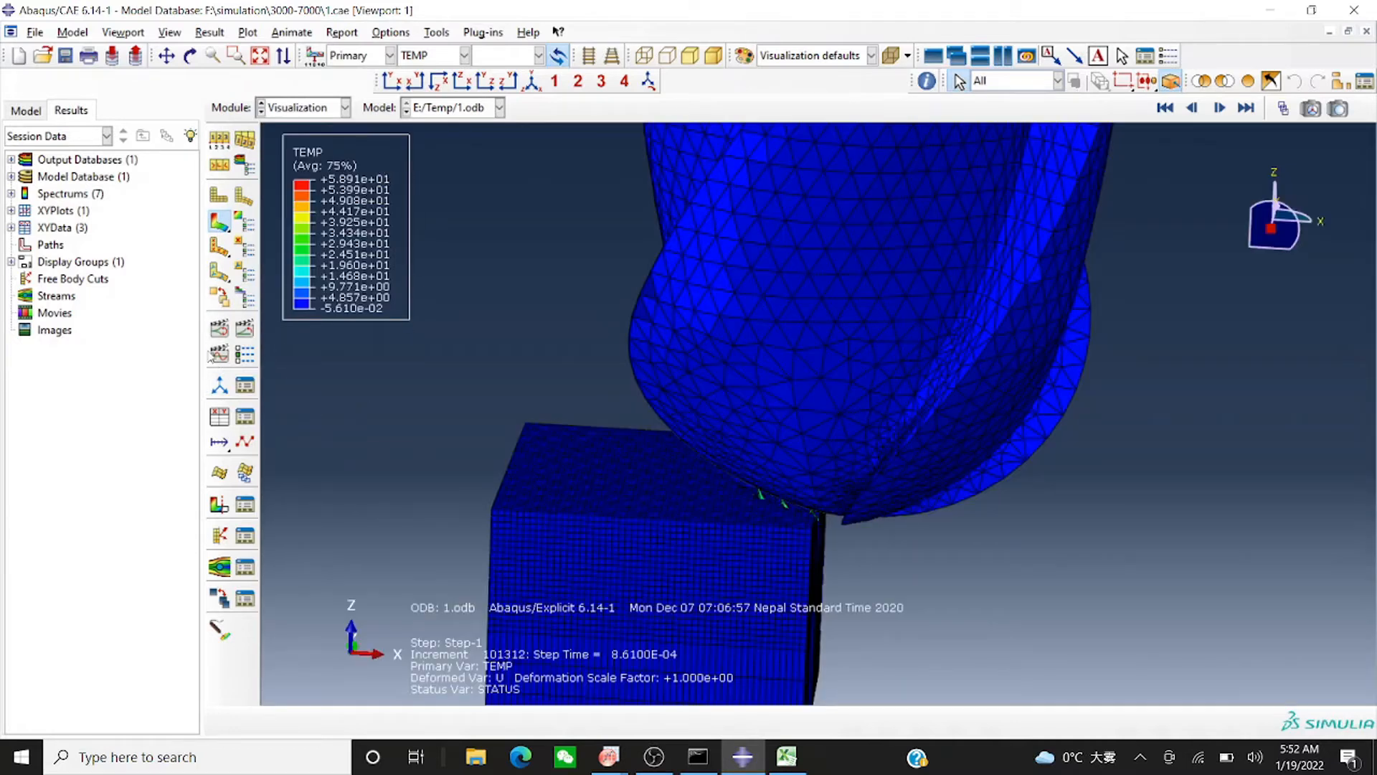
{"action": "left_click", "coordinate": [245, 330]}
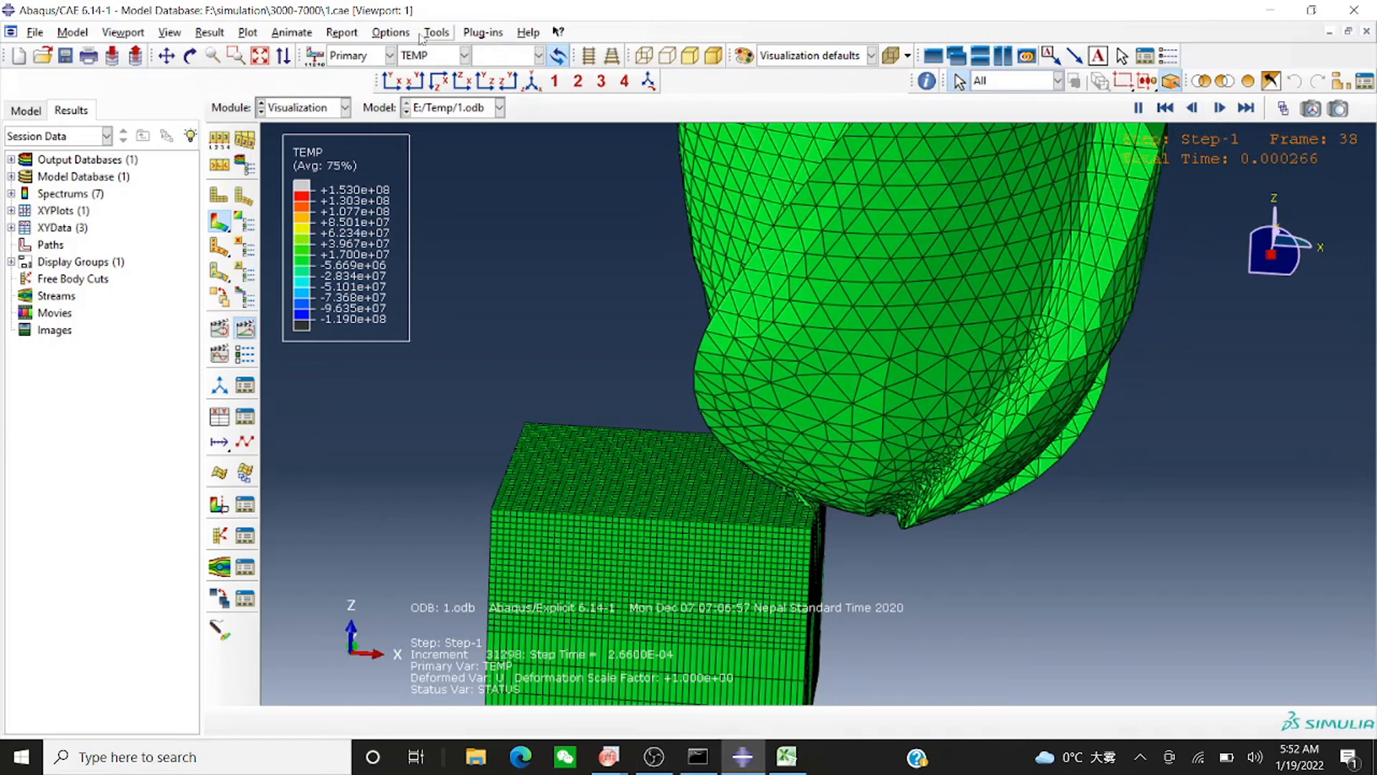
Remove the part instance BALLMILING-1 from the viewport with a display group and move the dialog clear of the model
{"action": "left_click", "coordinate": [434, 32]}
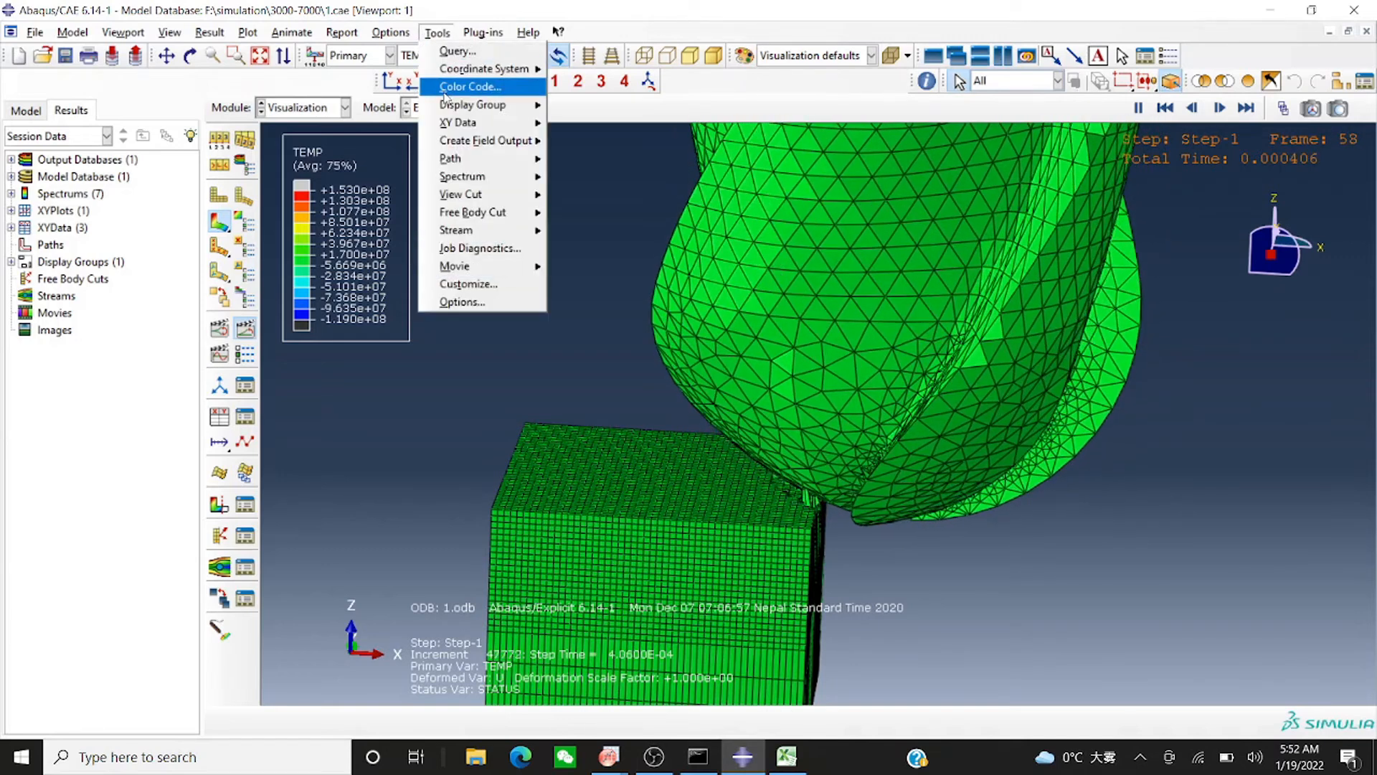
{"action": "mouse_move", "coordinate": [487, 105]}
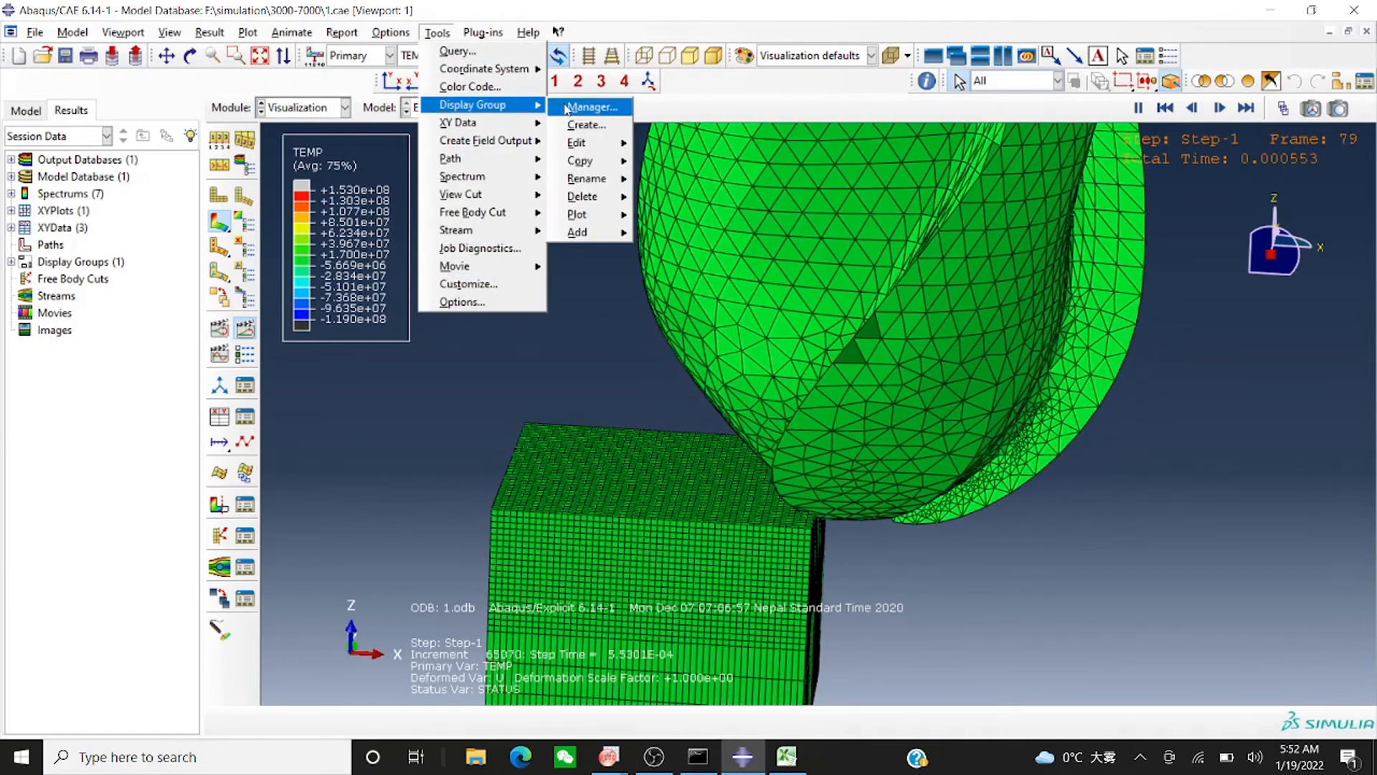
{"action": "left_click", "coordinate": [582, 126]}
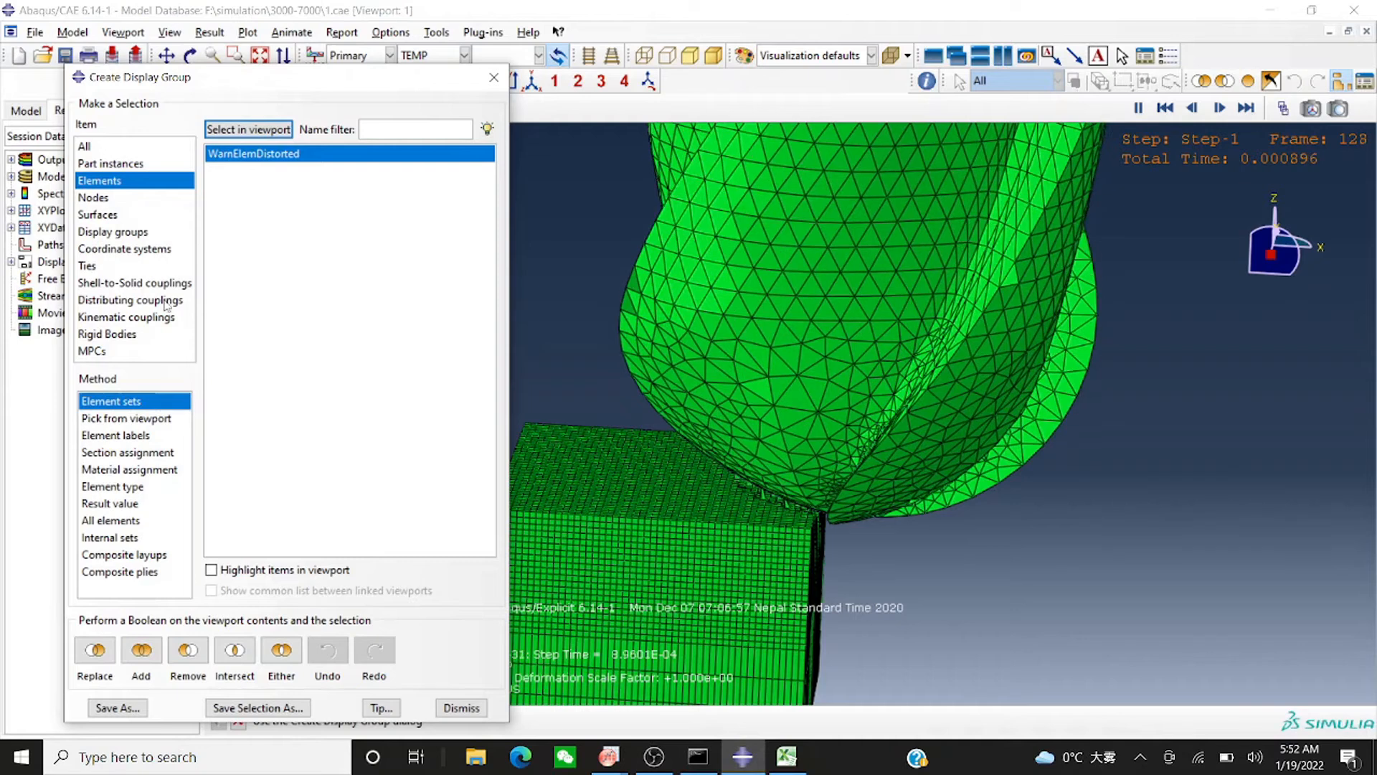
{"action": "left_click", "coordinate": [109, 165]}
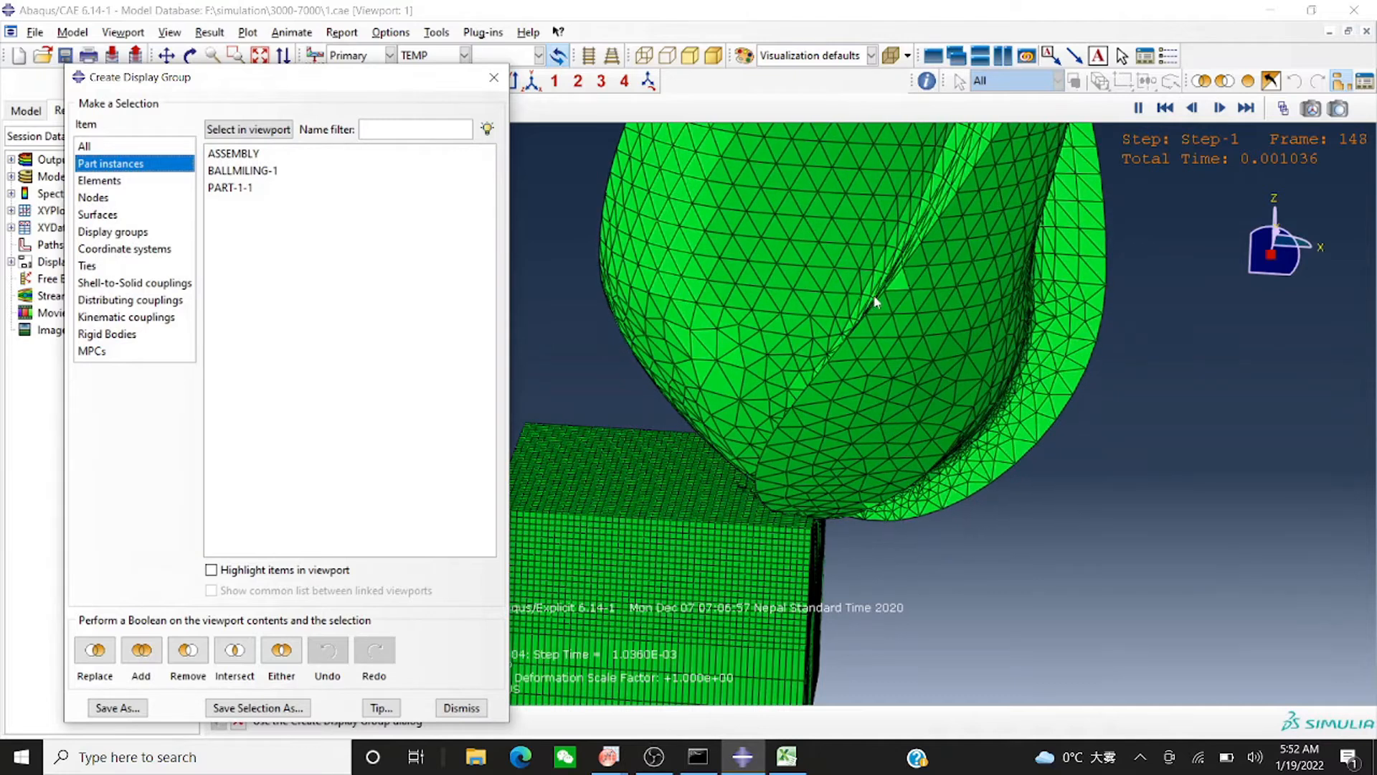
{"action": "left_click", "coordinate": [241, 170]}
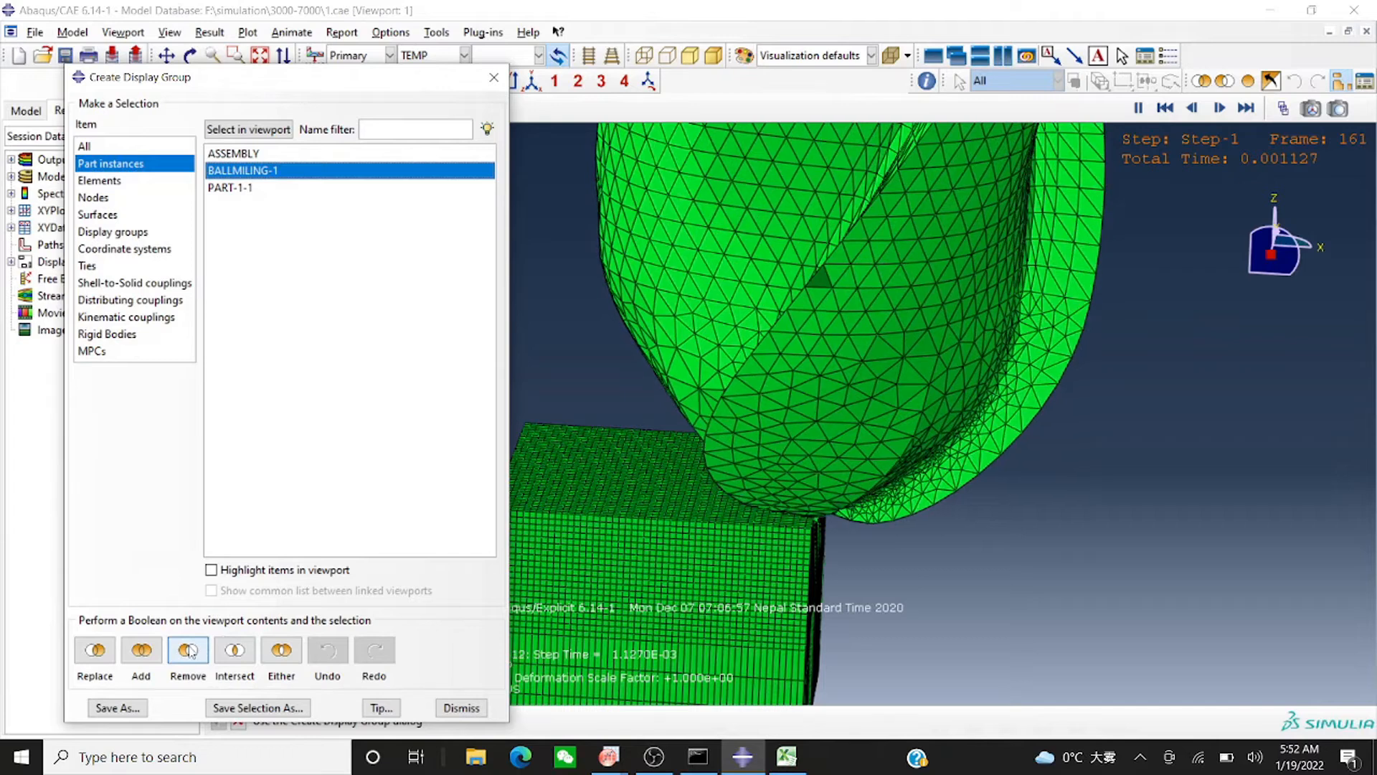
{"action": "left_click", "coordinate": [188, 650]}
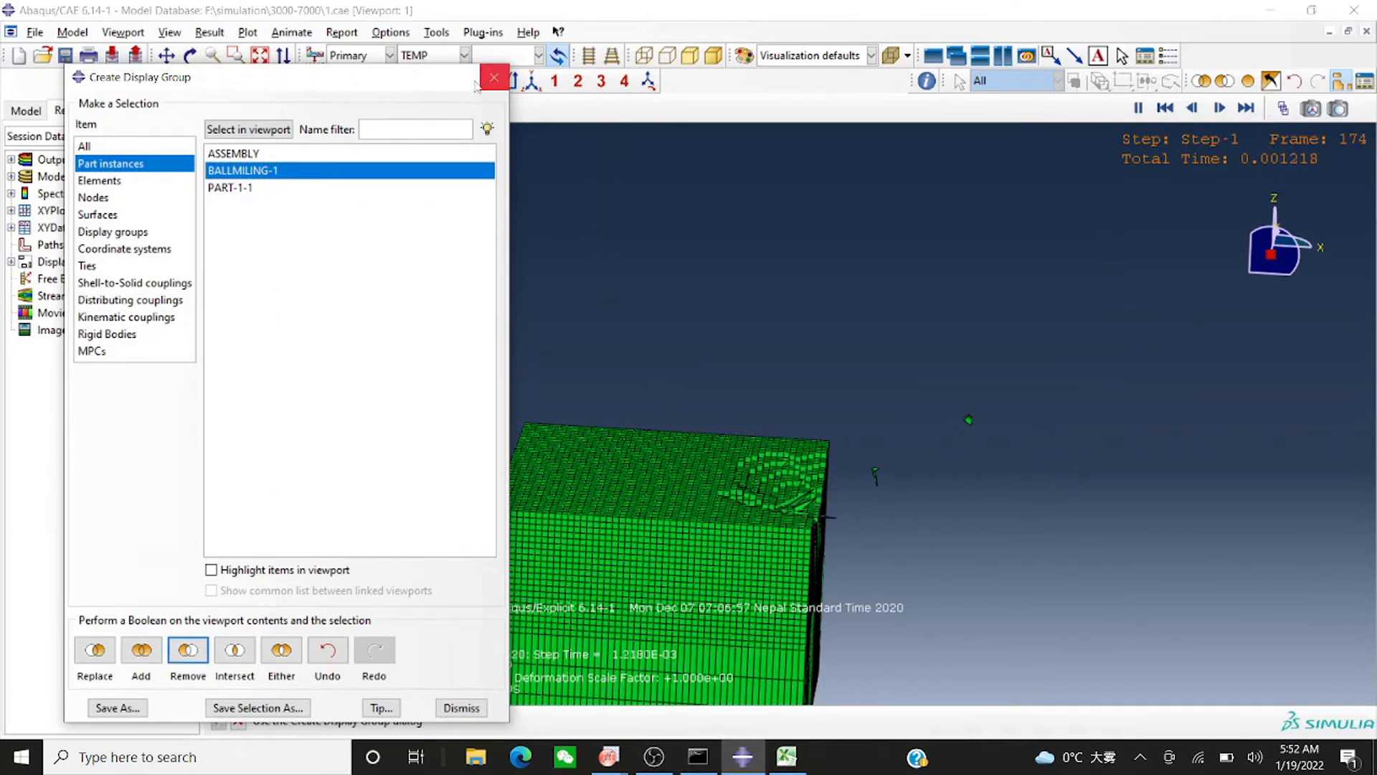
{"action": "left_click_drag", "start_coordinate": [423, 81], "coordinate": [424, 589]}
Center the workpiece in the viewport and set the primary field output variable to stress S, Mises
{"action": "left_click", "coordinate": [167, 56]}
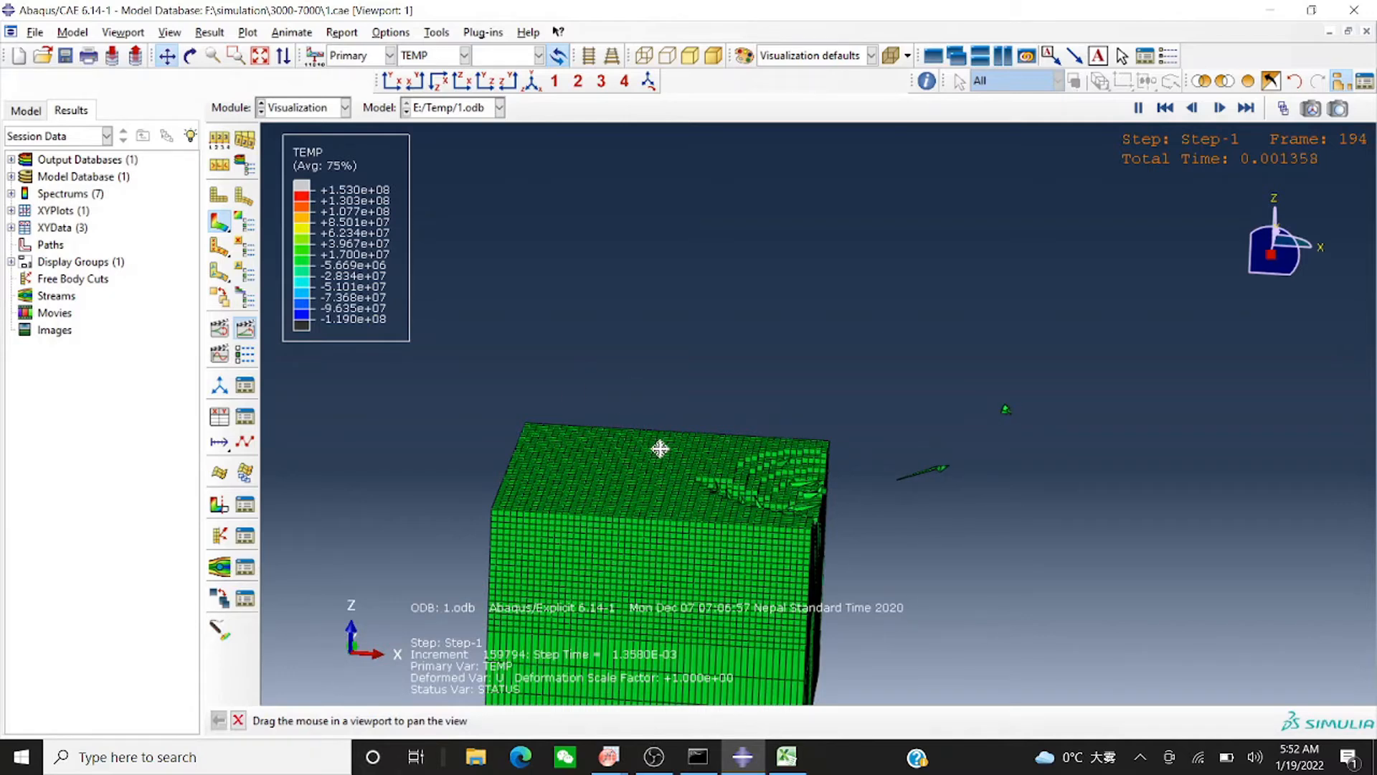
{"action": "left_click_drag", "start_coordinate": [660, 448], "coordinate": [671, 264]}
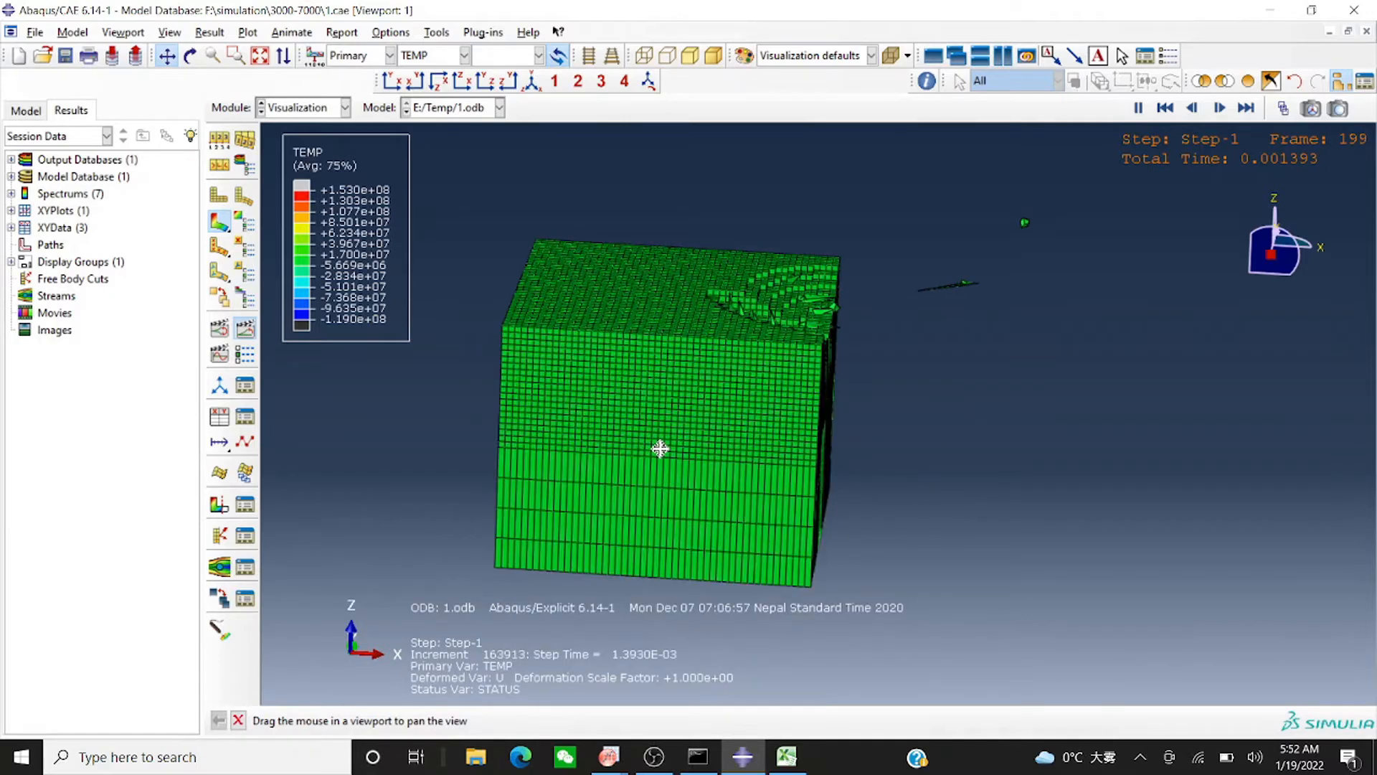
{"action": "scroll", "coordinate": [754, 341], "scroll_direction": "up", "scroll_amount": 4}
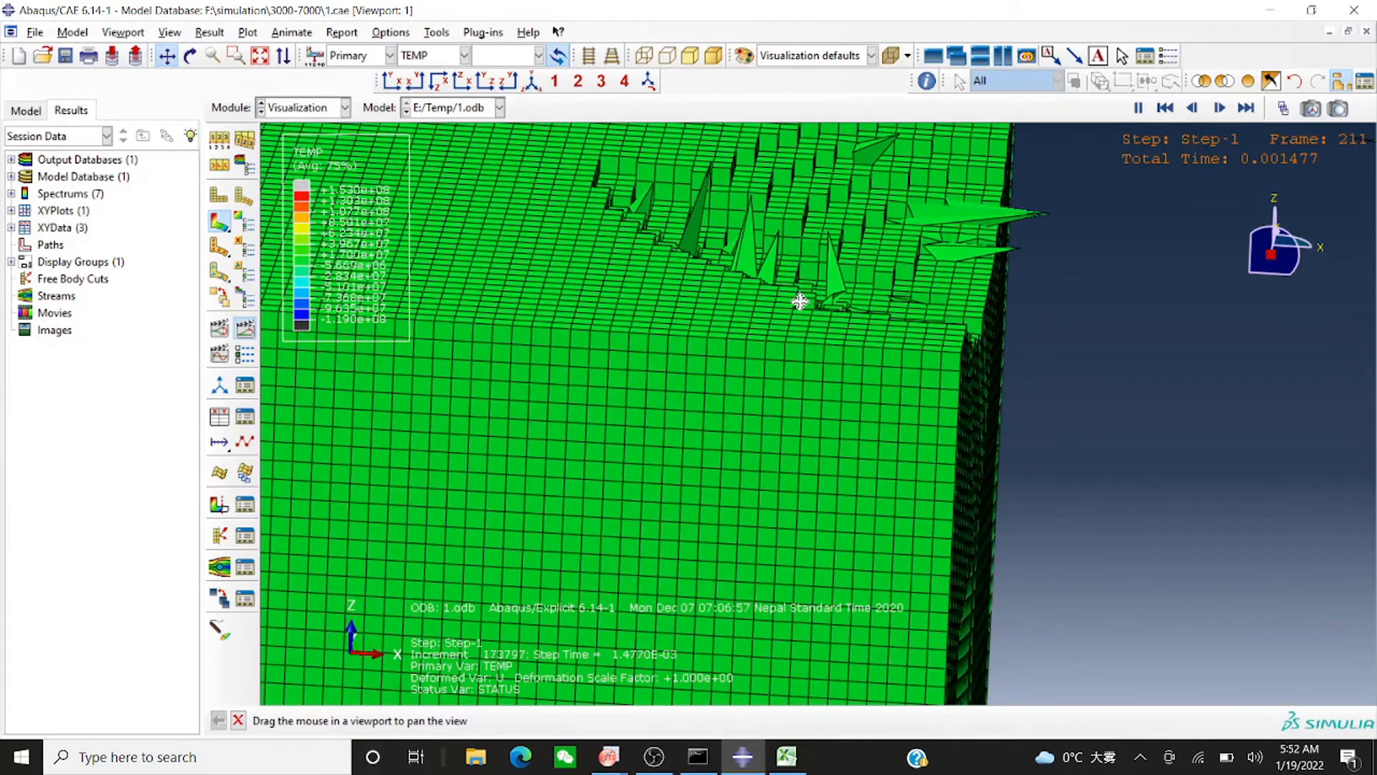
{"action": "scroll", "coordinate": [801, 301], "scroll_direction": "down", "scroll_amount": 4}
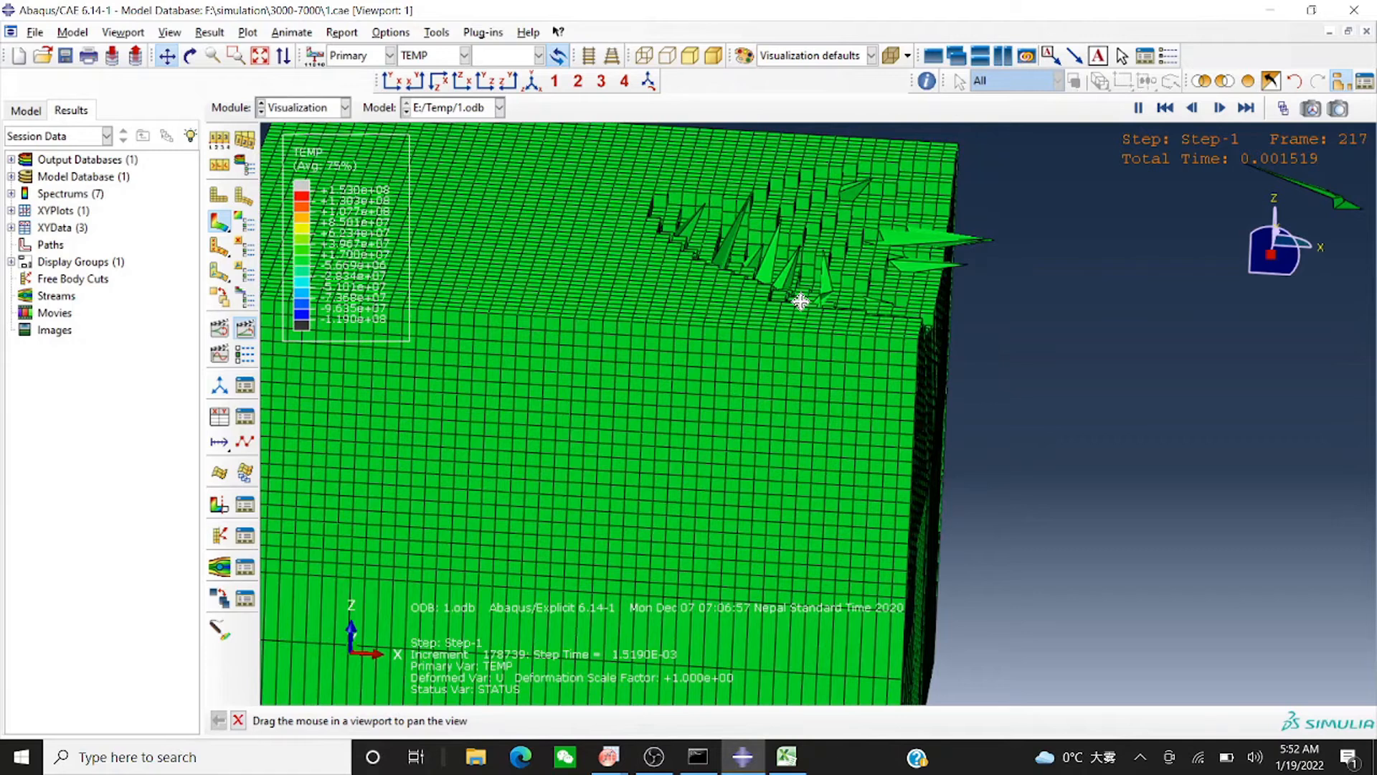
{"action": "left_click", "coordinate": [465, 55]}
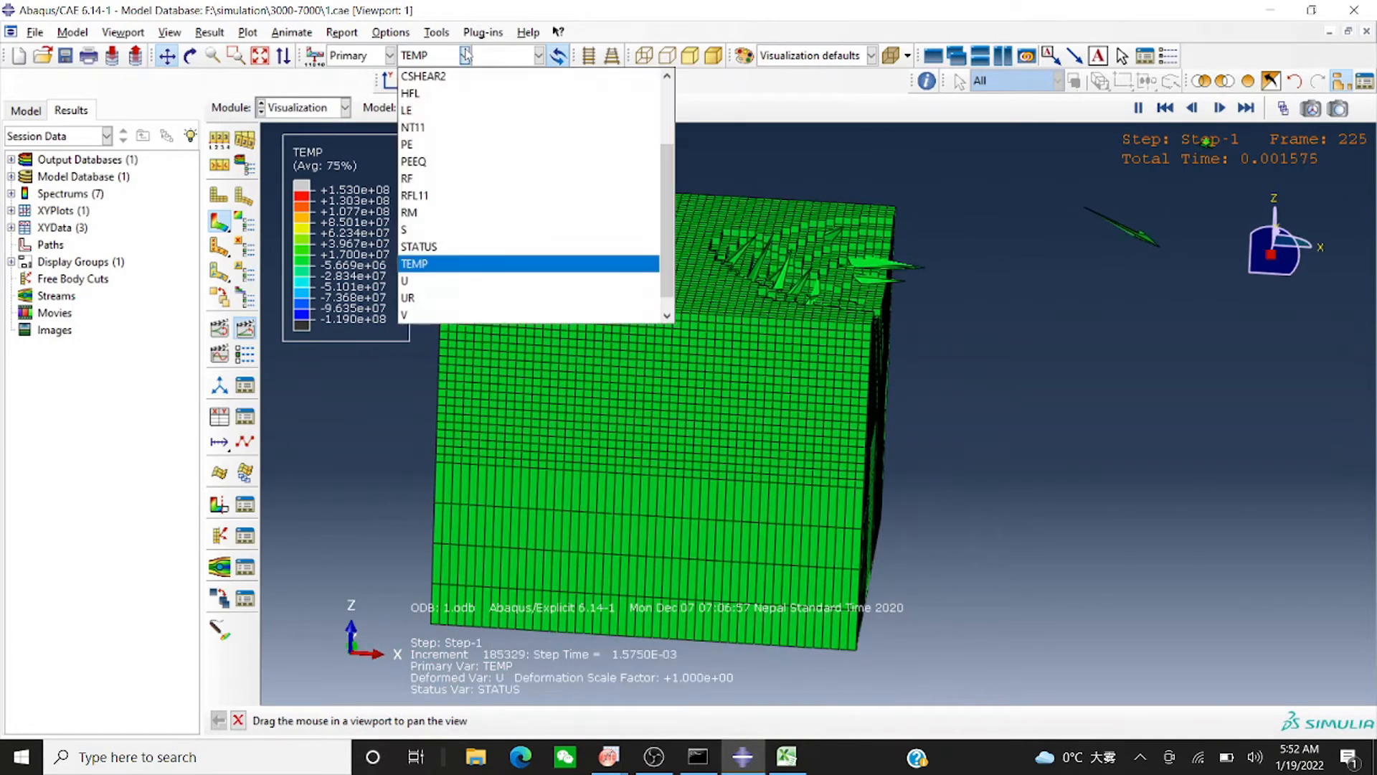
{"action": "left_click", "coordinate": [408, 229]}
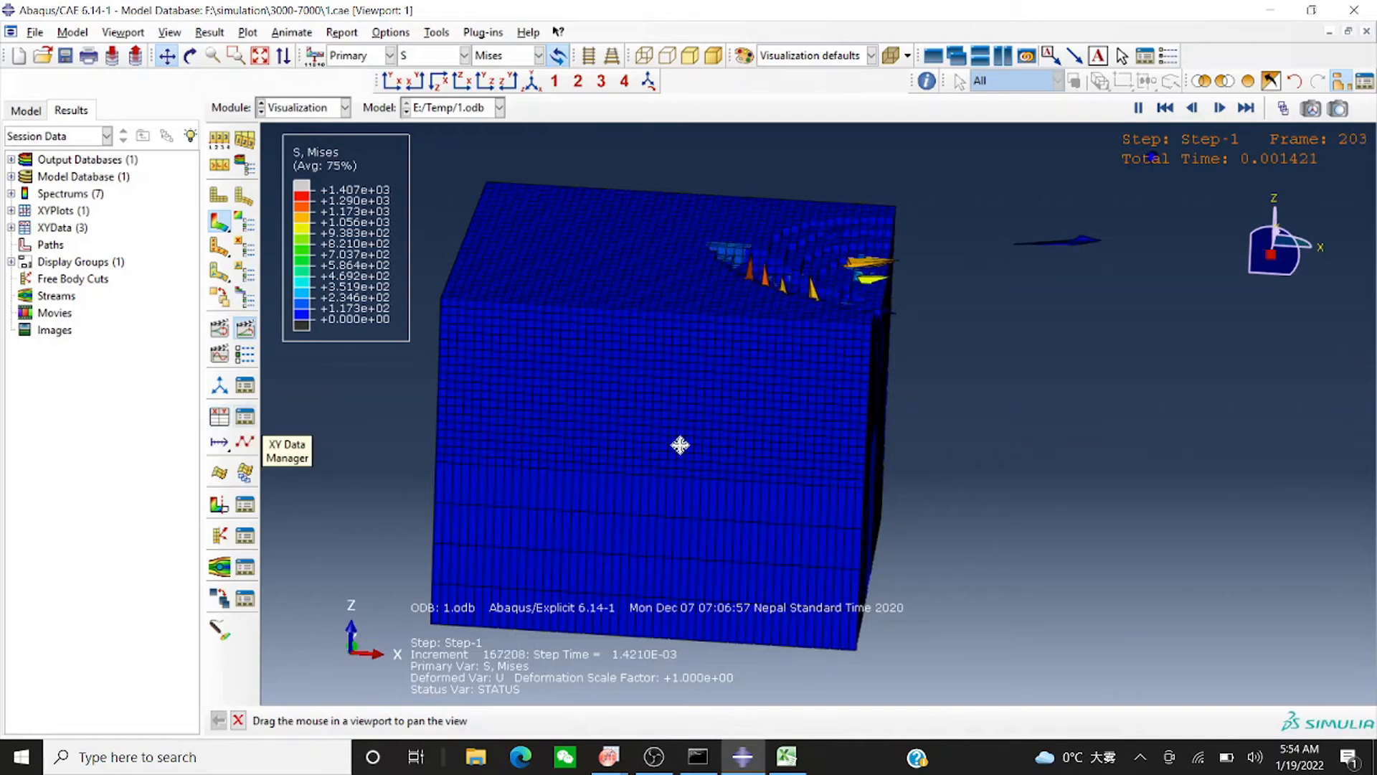
Examine the Mises stress around the workpiece's machined corner while the animation runs
{"action": "left_click_drag", "start_coordinate": [930, 435], "coordinate": [748, 481]}
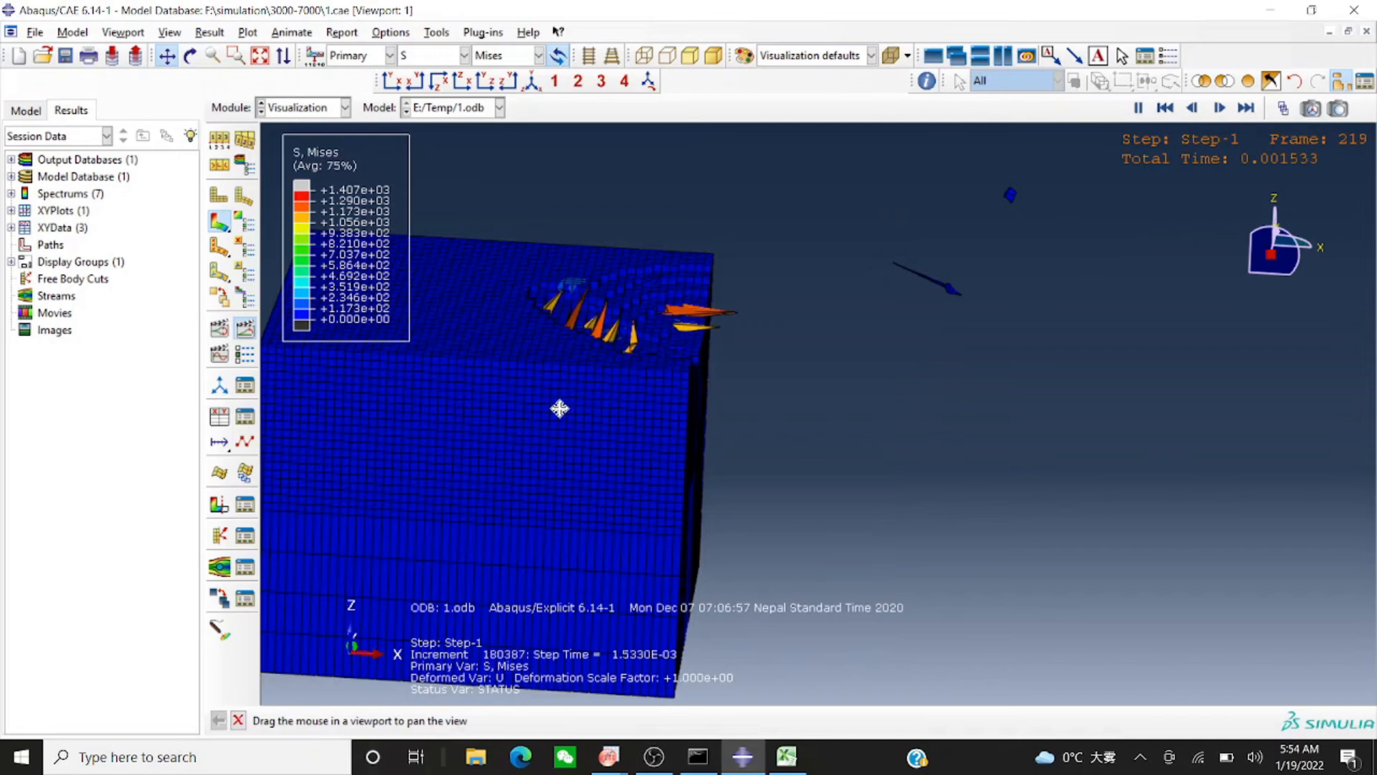
{"action": "left_click", "coordinate": [168, 57]}
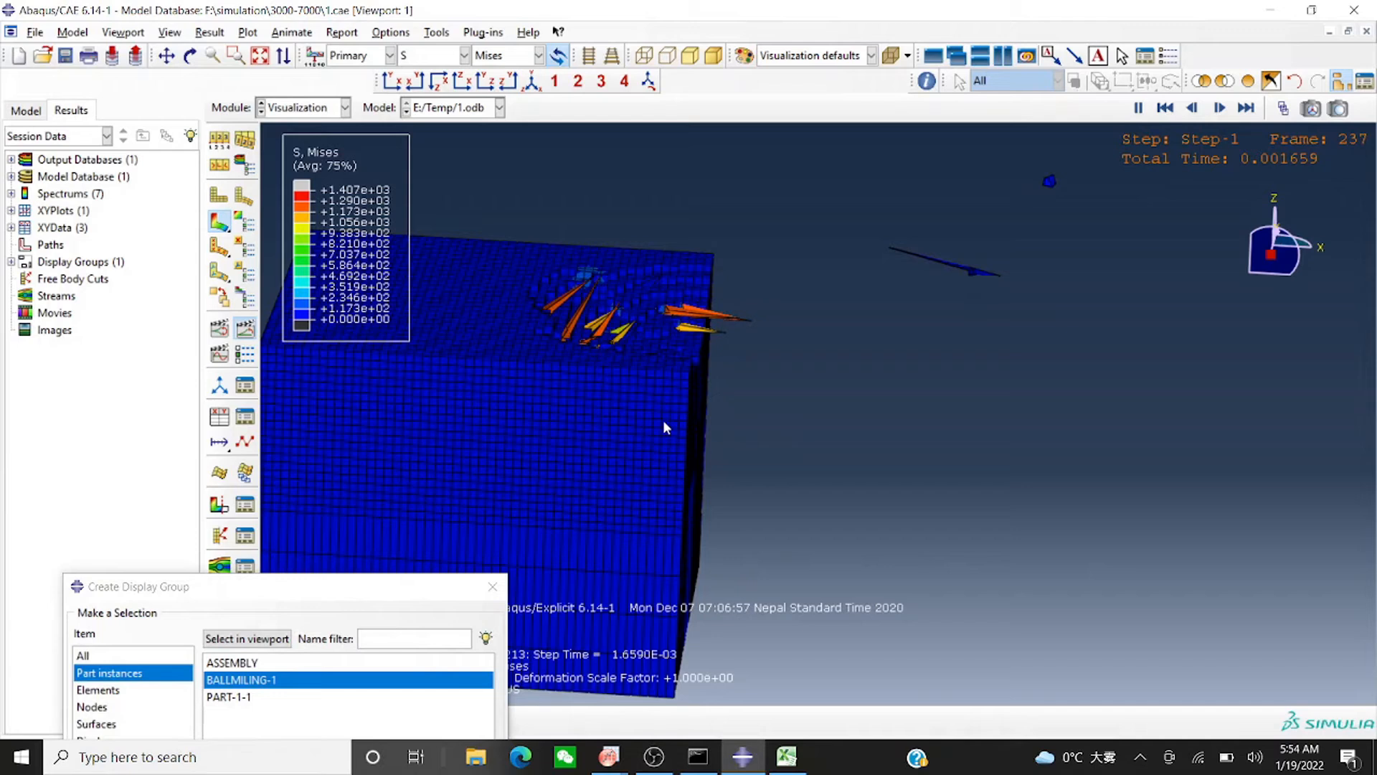
{"action": "left_click", "coordinate": [168, 57]}
{"action": "left_click_drag", "start_coordinate": [452, 403], "coordinate": [669, 397]}
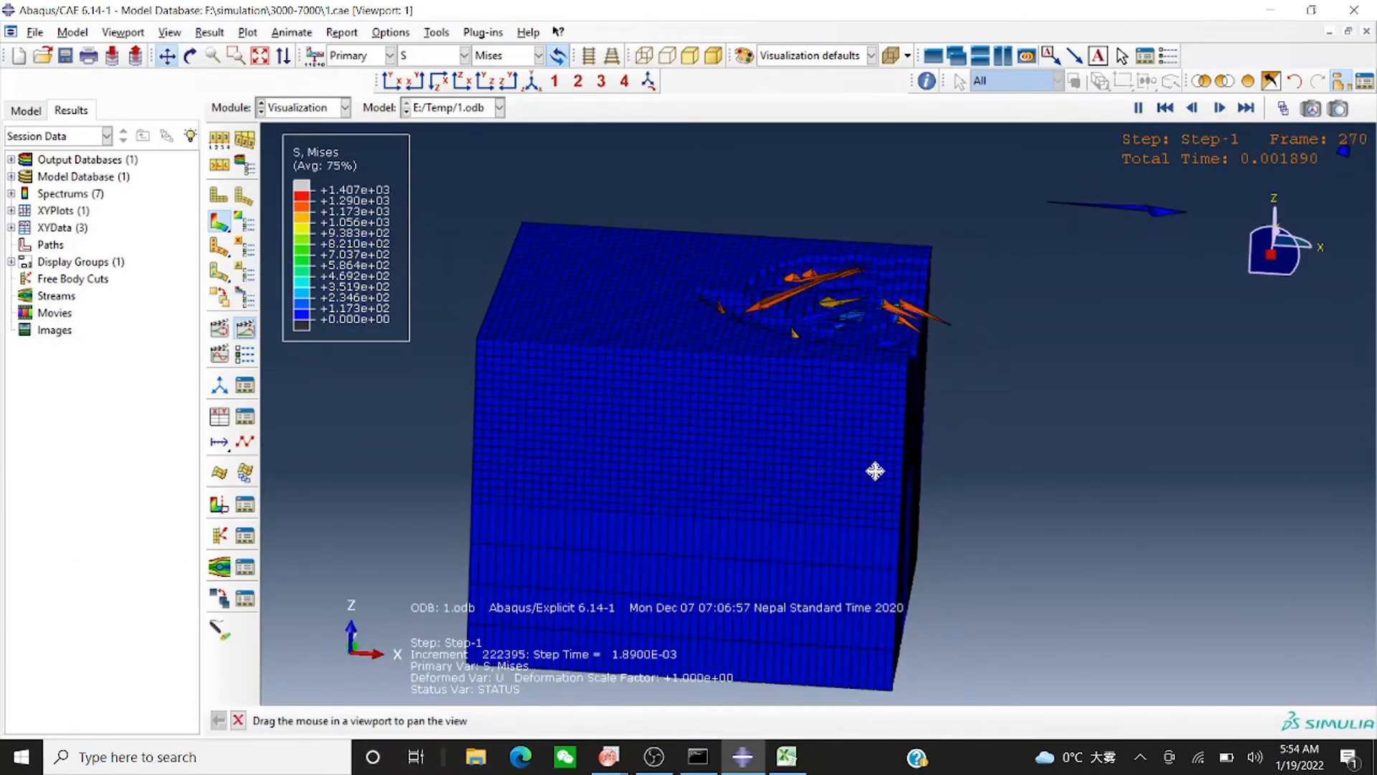
{"action": "key", "text": "F3"}
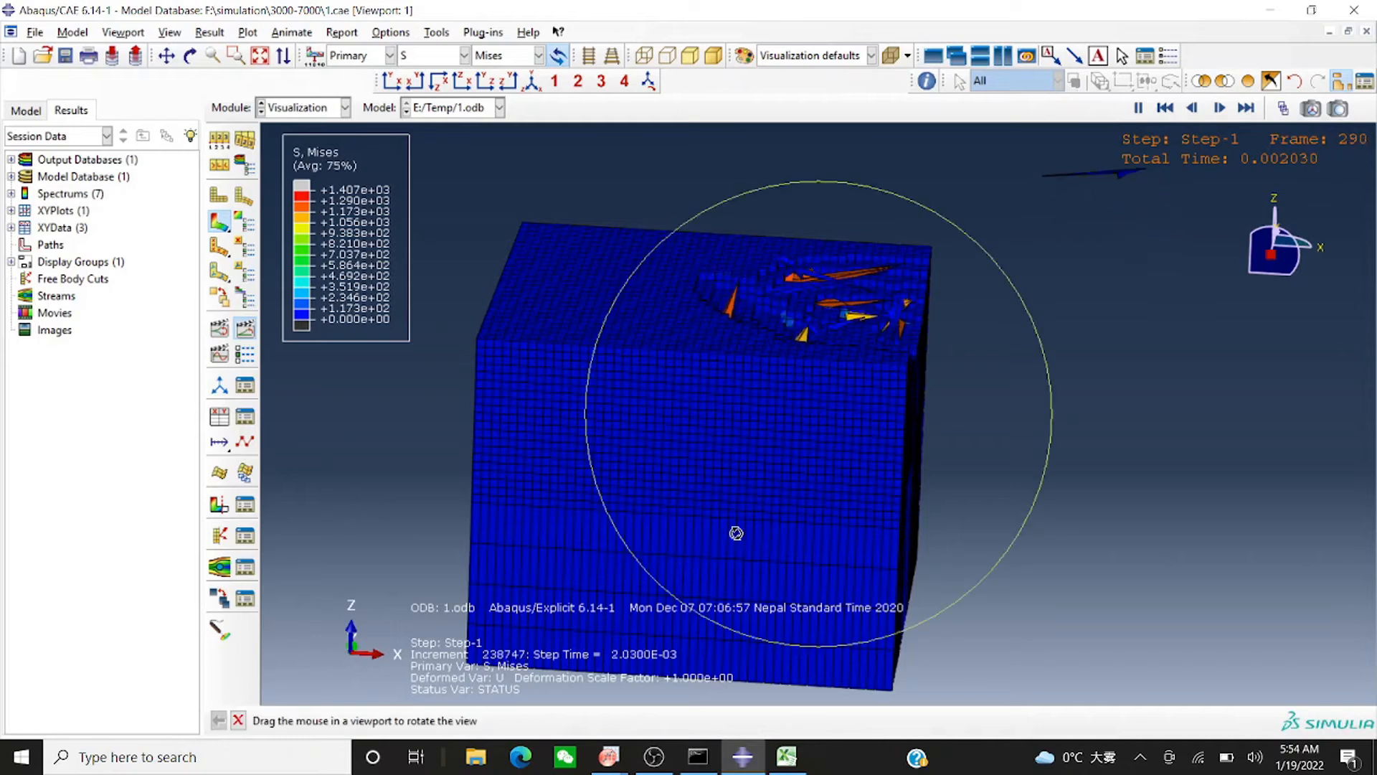
{"action": "key", "text": "Escape"}
Bring the Create Display Group dialog back into reach and close it
{"action": "left_click_drag", "start_coordinate": [337, 586], "coordinate": [330, 203]}
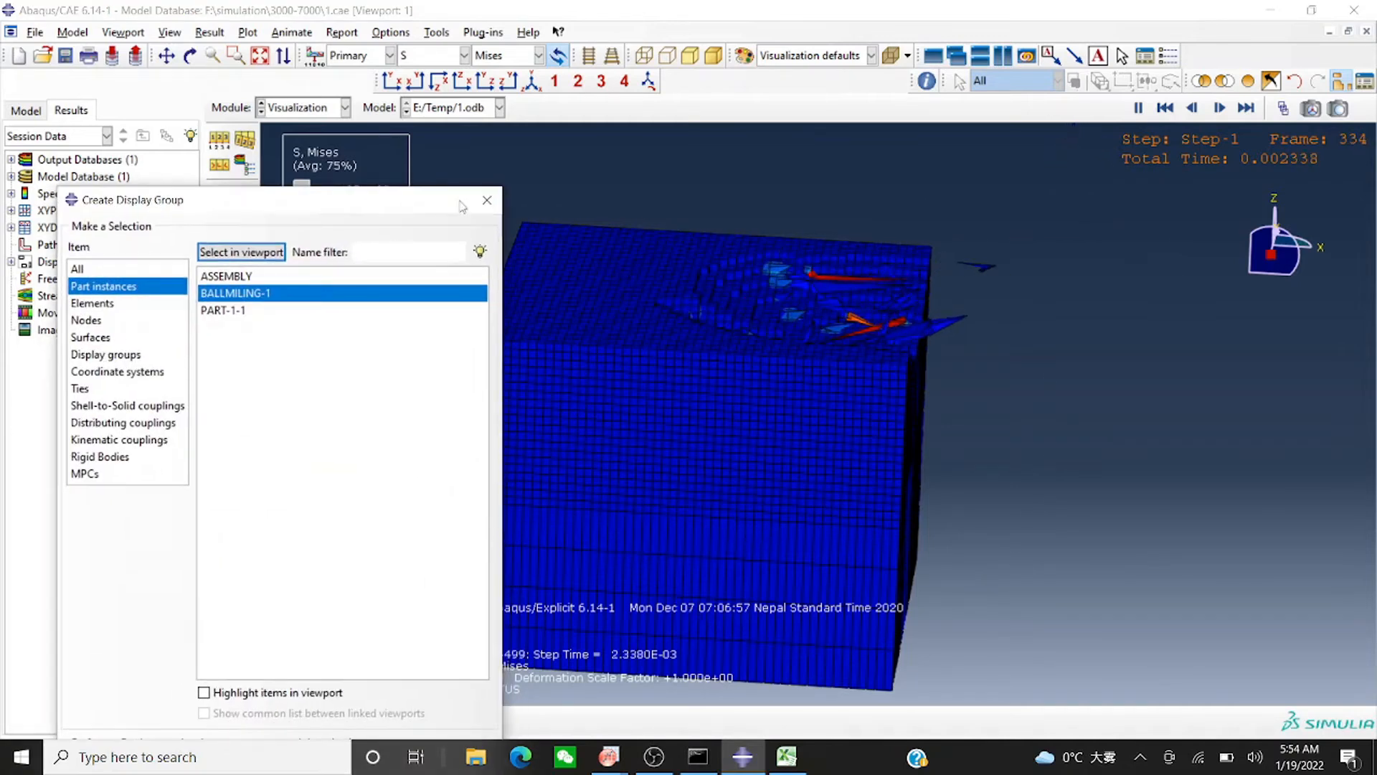
{"action": "left_click_drag", "start_coordinate": [466, 204], "coordinate": [461, 176]}
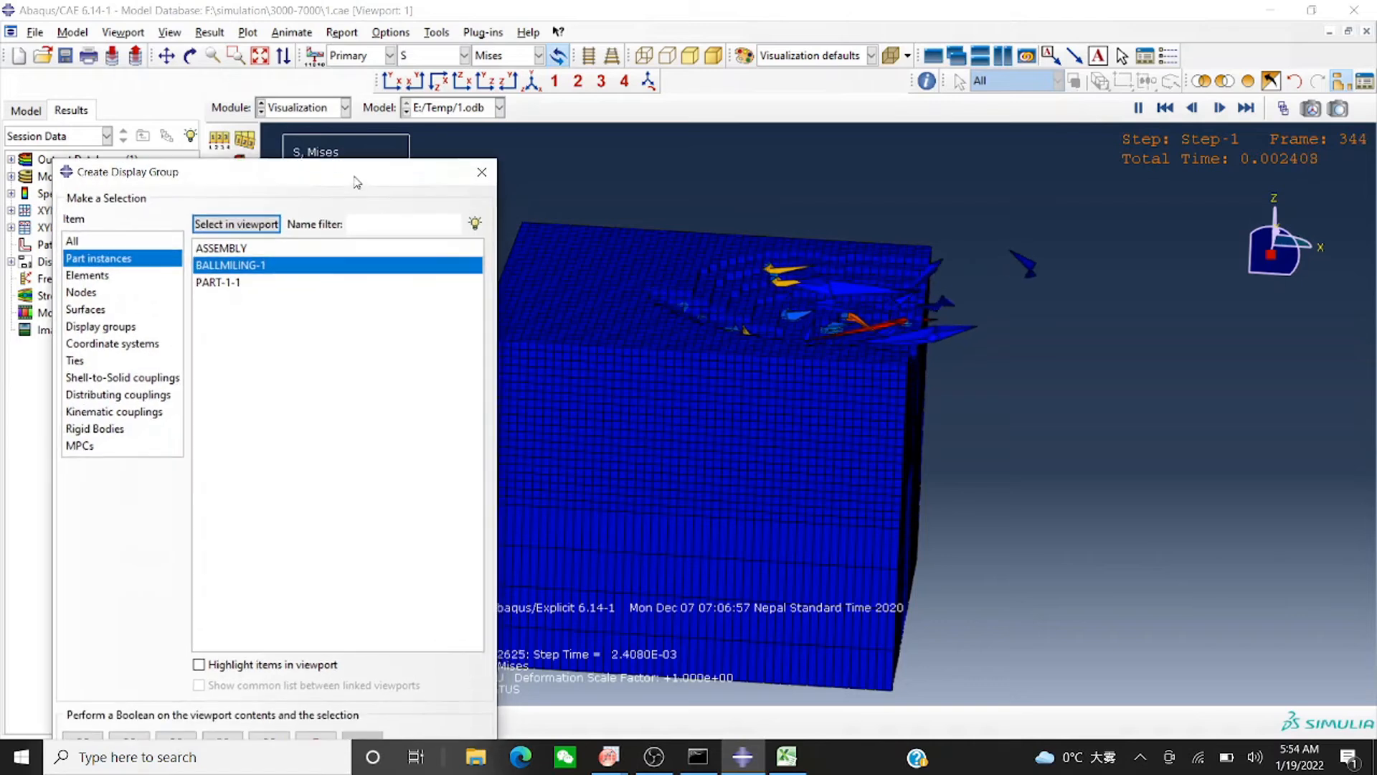
{"action": "left_click", "coordinate": [482, 171]}
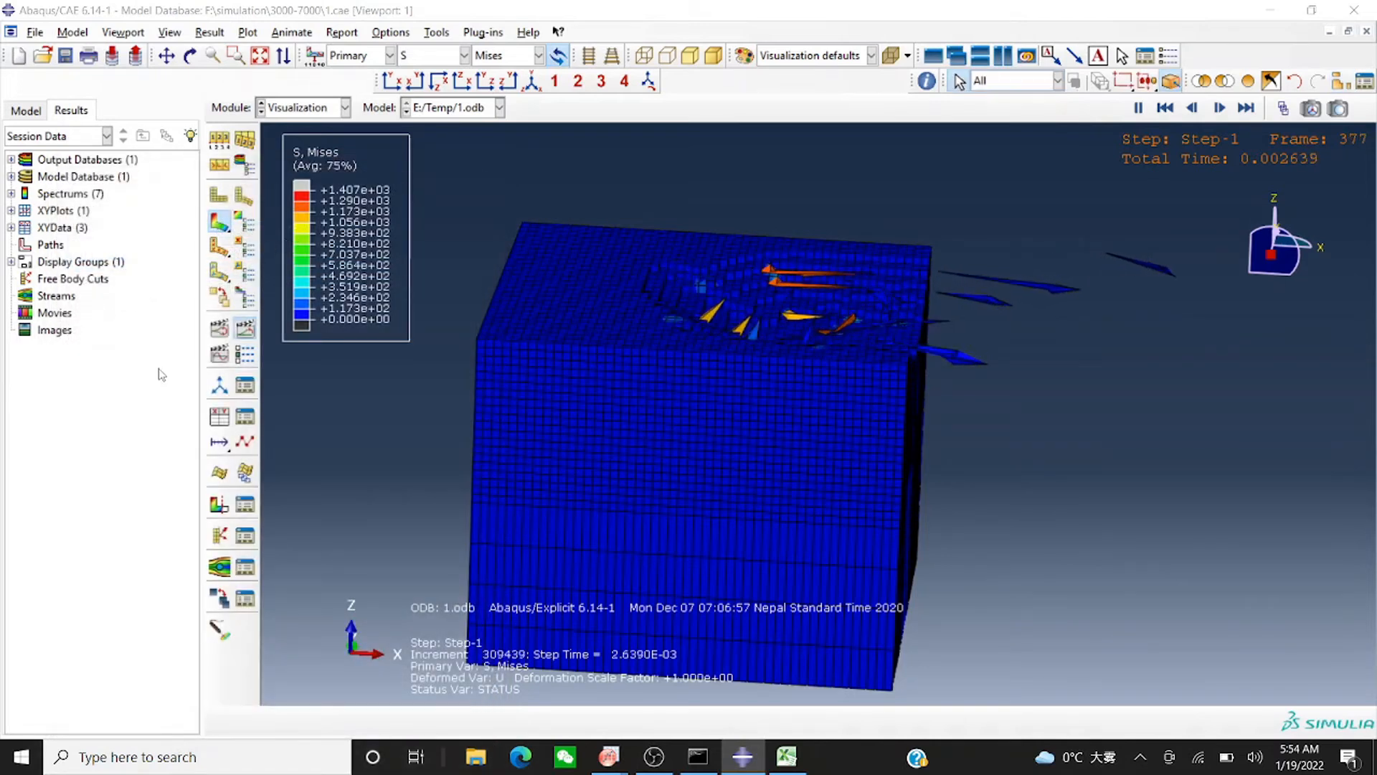
Create XY data from ODB field output and add TEMP: Temperature to the selected reaction force variables
{"action": "left_click", "coordinate": [219, 418]}
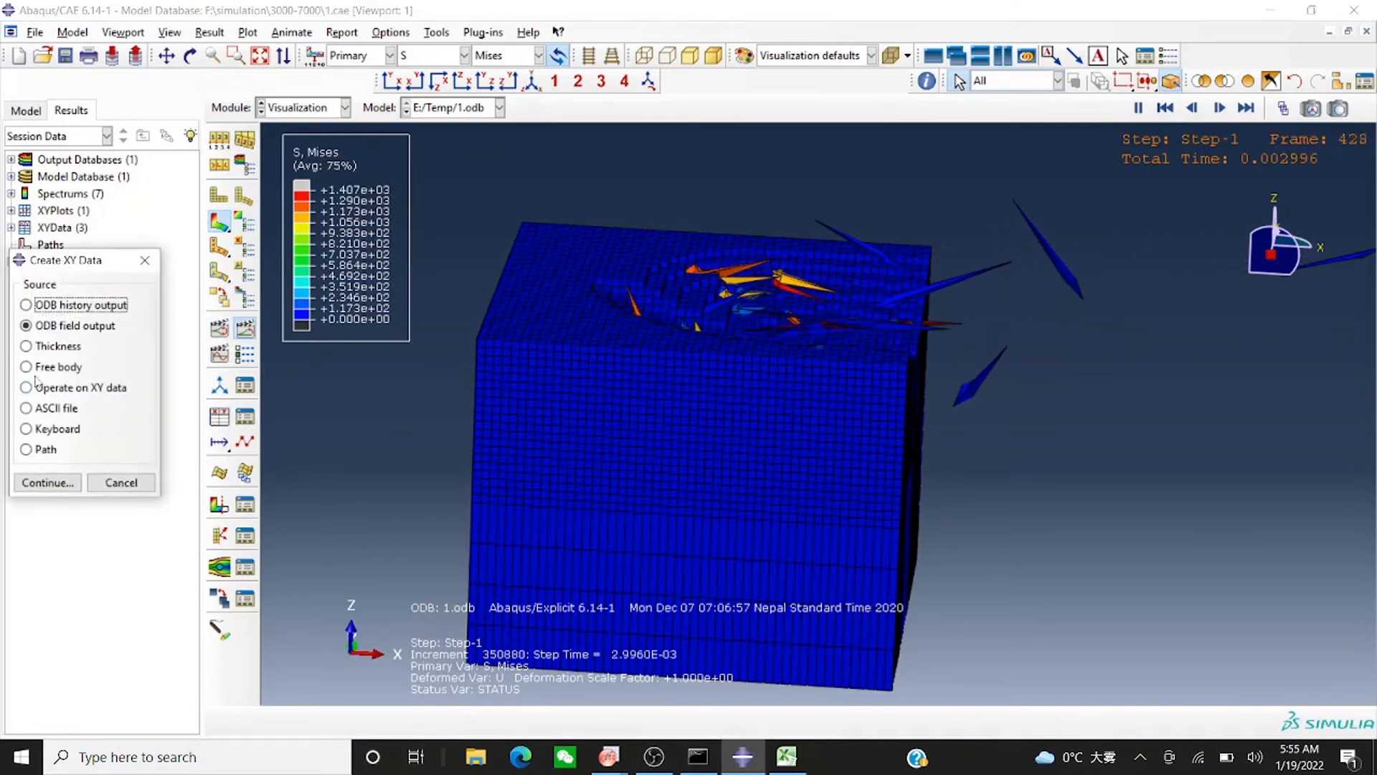
{"action": "left_click", "coordinate": [73, 487]}
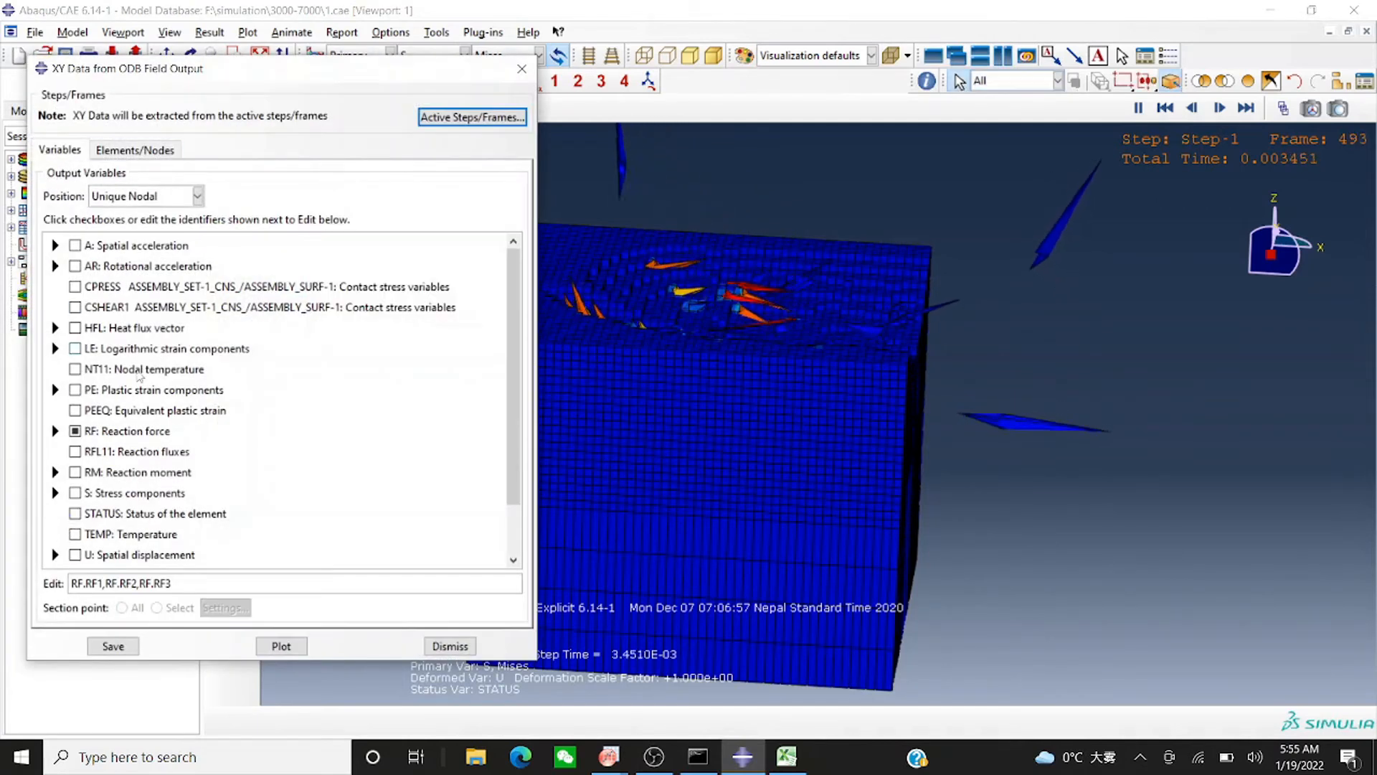
{"action": "left_click", "coordinate": [74, 535]}
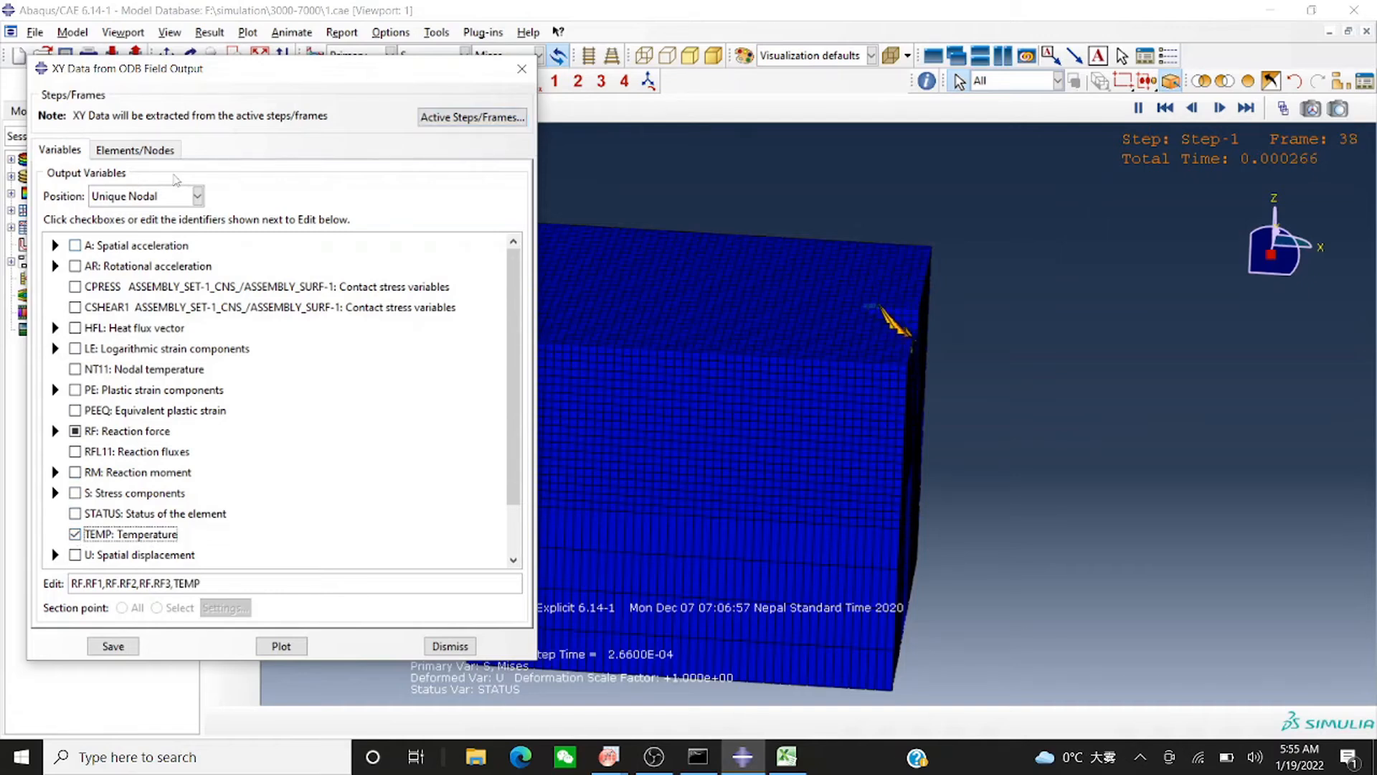
Check the available node selection methods for the XY data and set the method to Pick from viewport
{"action": "left_click", "coordinate": [142, 153]}
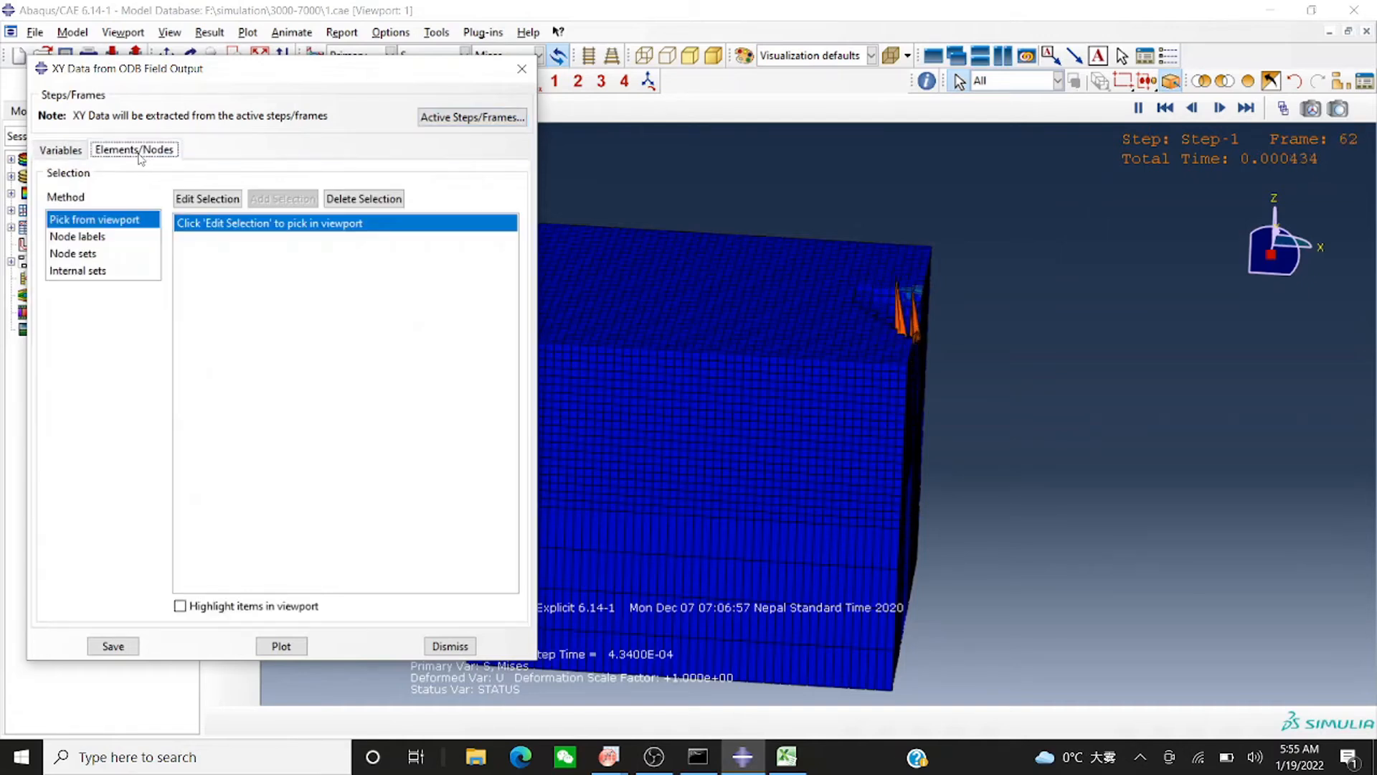
{"action": "left_click", "coordinate": [72, 240]}
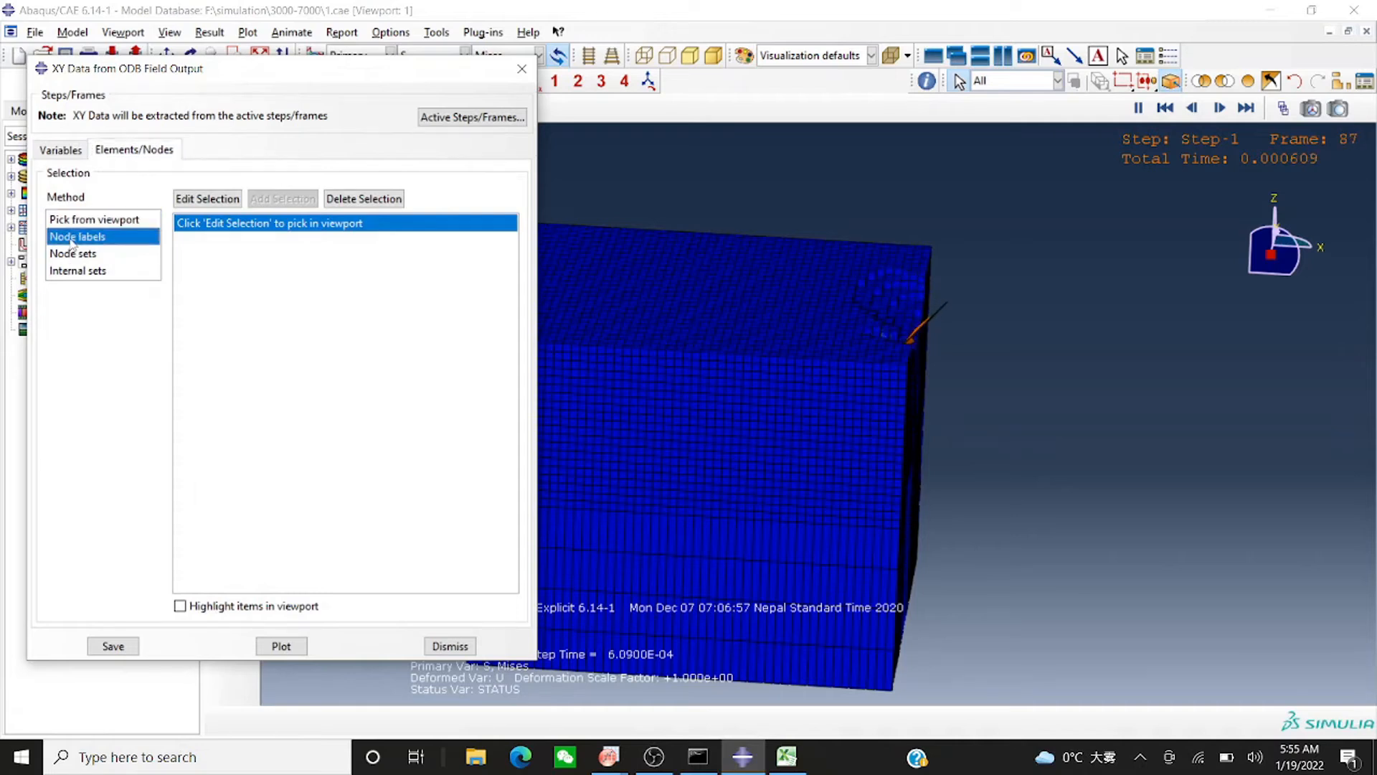
{"action": "left_click", "coordinate": [65, 257]}
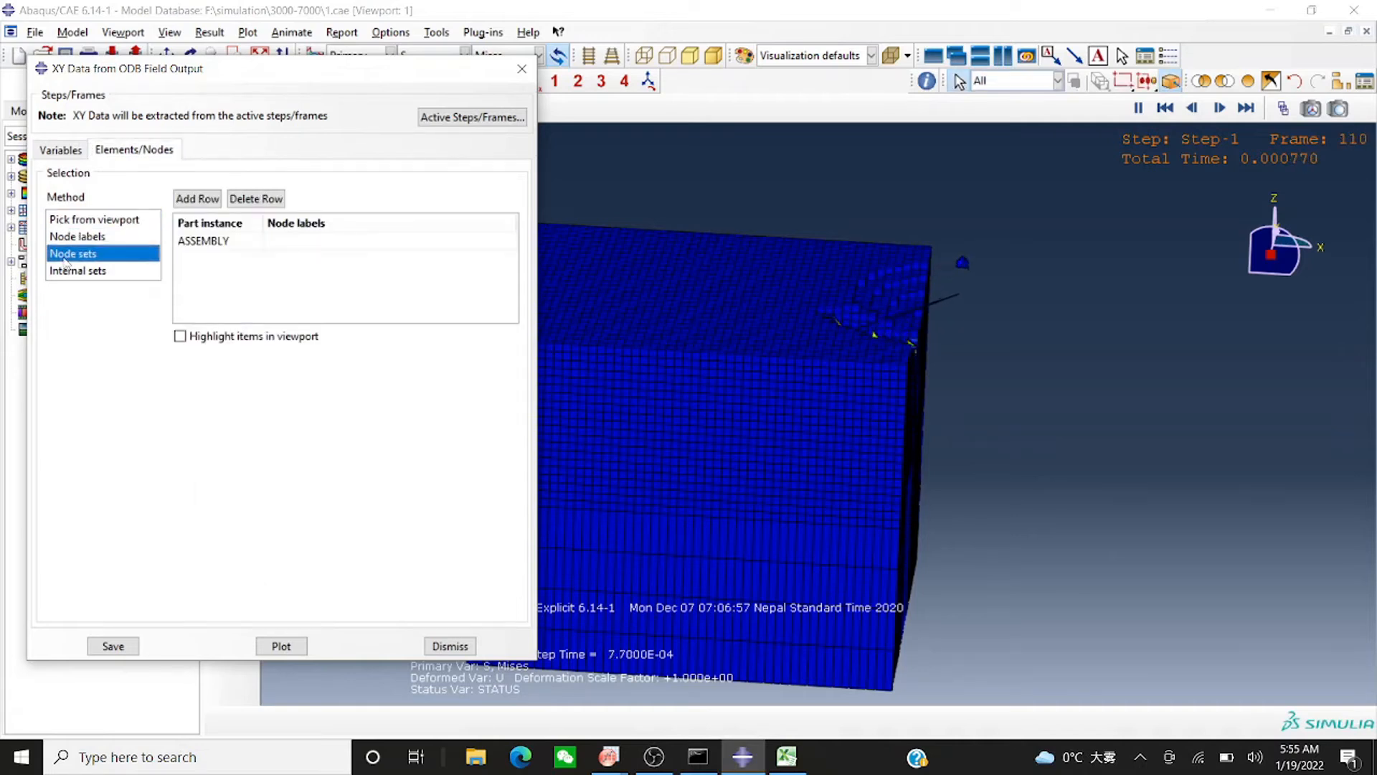
{"action": "left_click", "coordinate": [71, 220]}
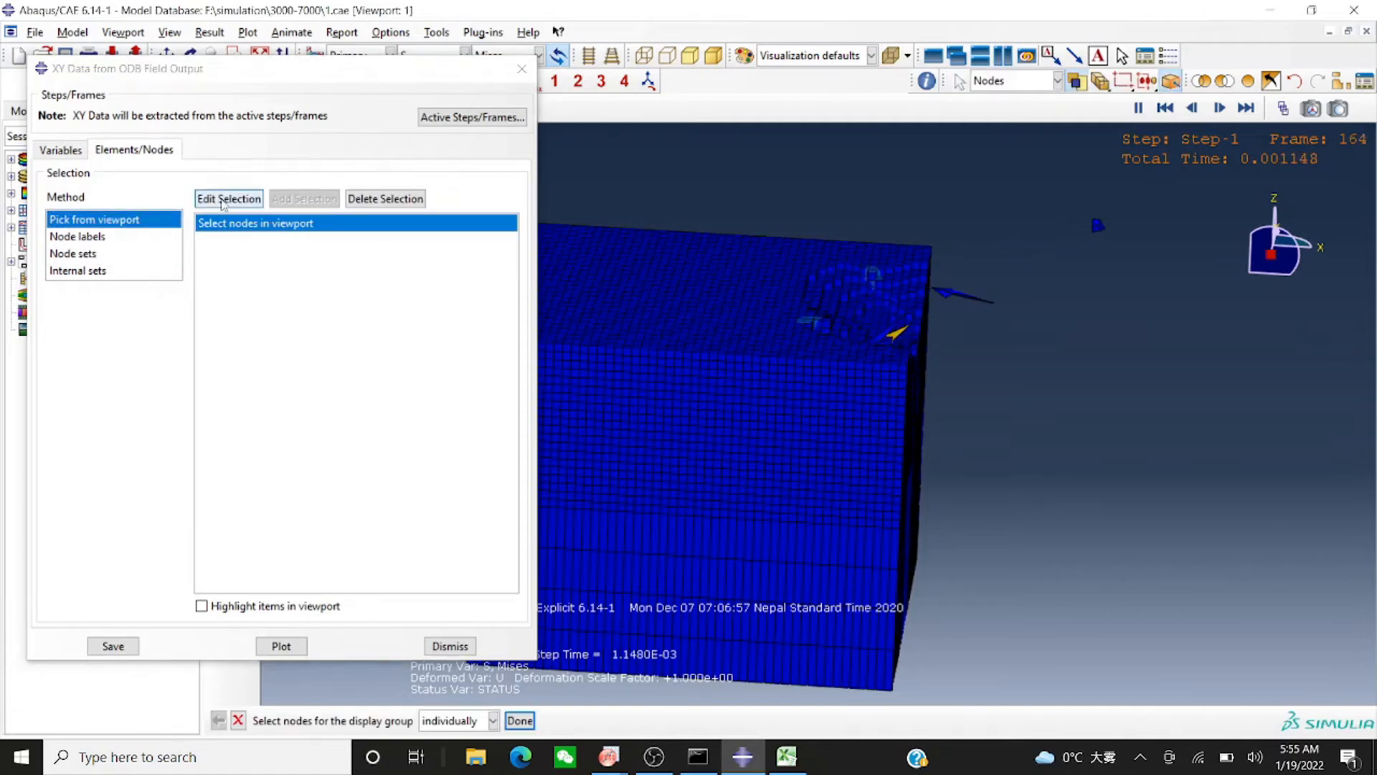
Start editing the viewport node selection, clear the dialog off the model and stop the time history animation
{"action": "left_click", "coordinate": [221, 203]}
{"action": "left_click_drag", "start_coordinate": [332, 73], "coordinate": [247, 538]}
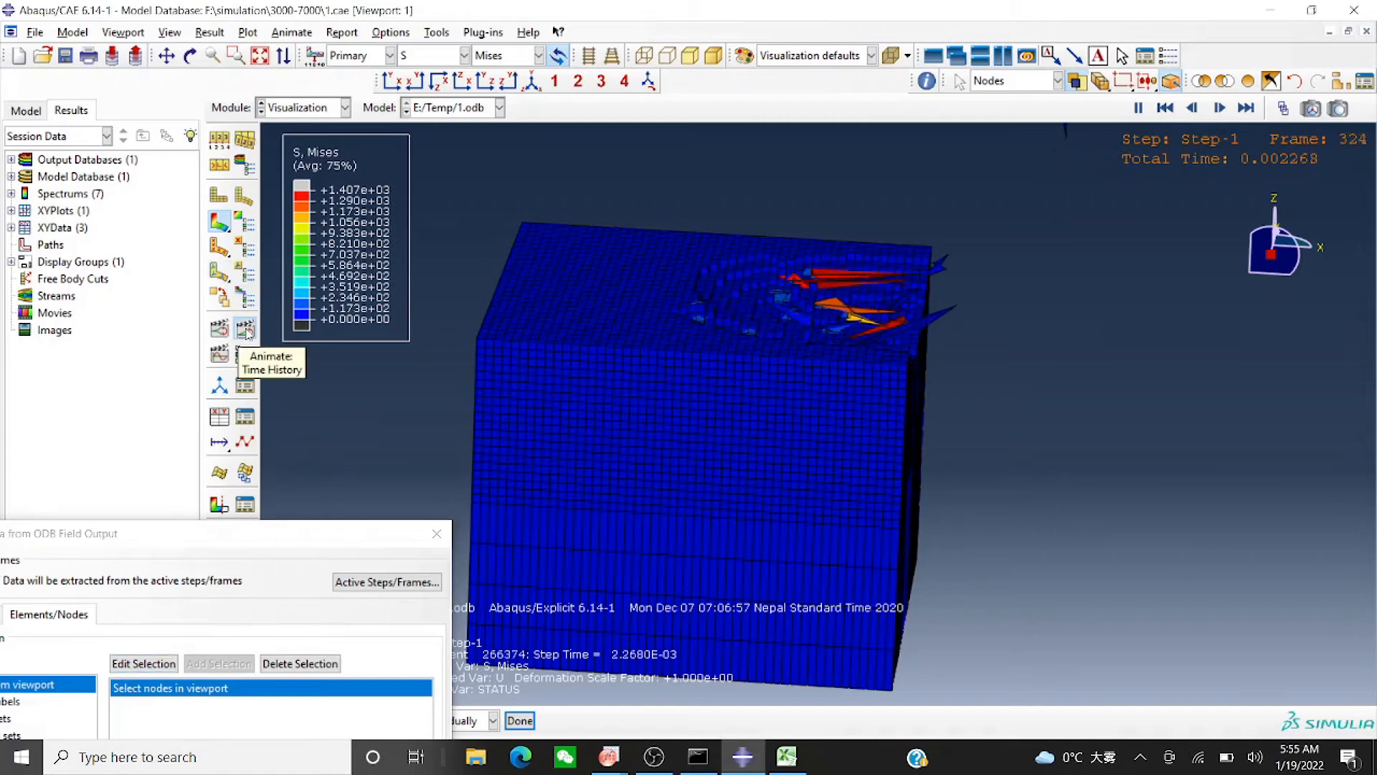
{"action": "left_click", "coordinate": [245, 329]}
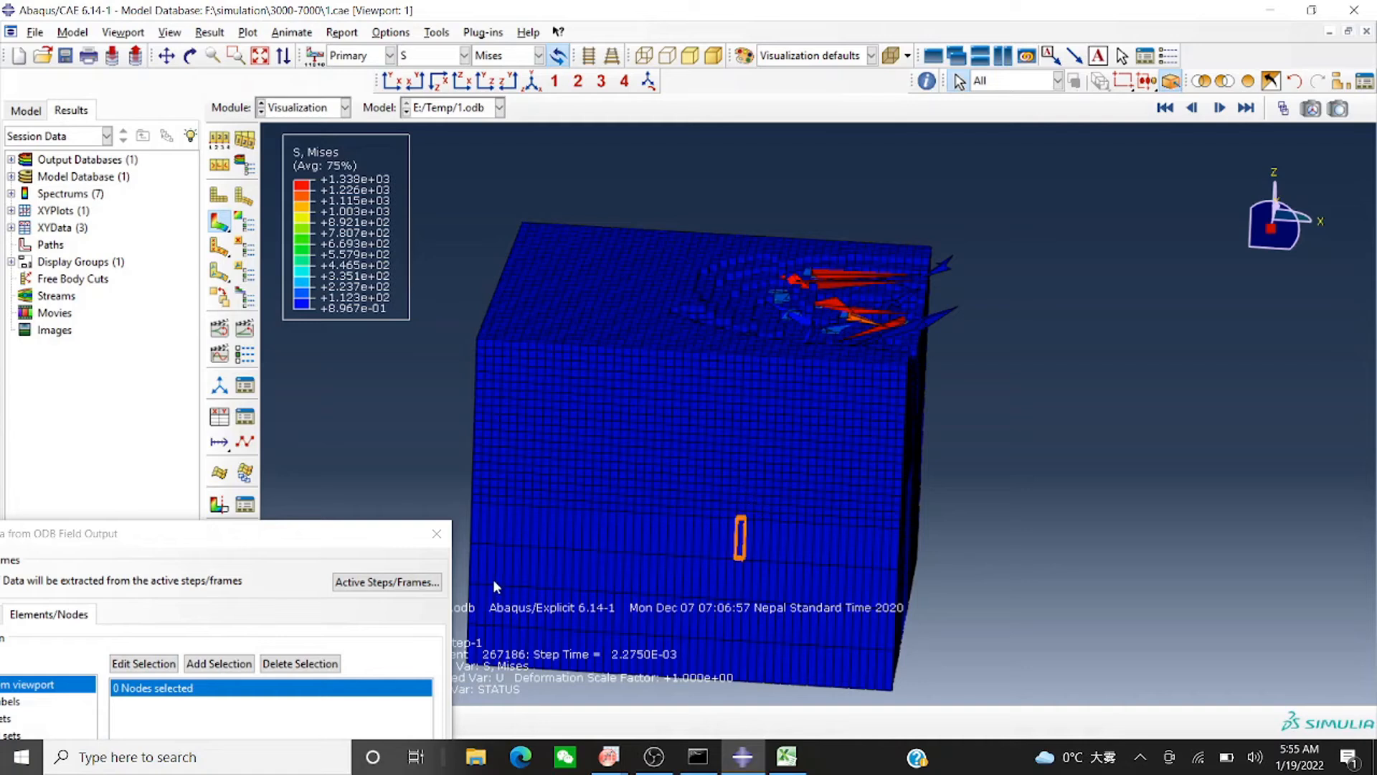
Try to plot the XY data with the current viewport selection
{"action": "left_click_drag", "start_coordinate": [251, 540], "coordinate": [340, 51]}
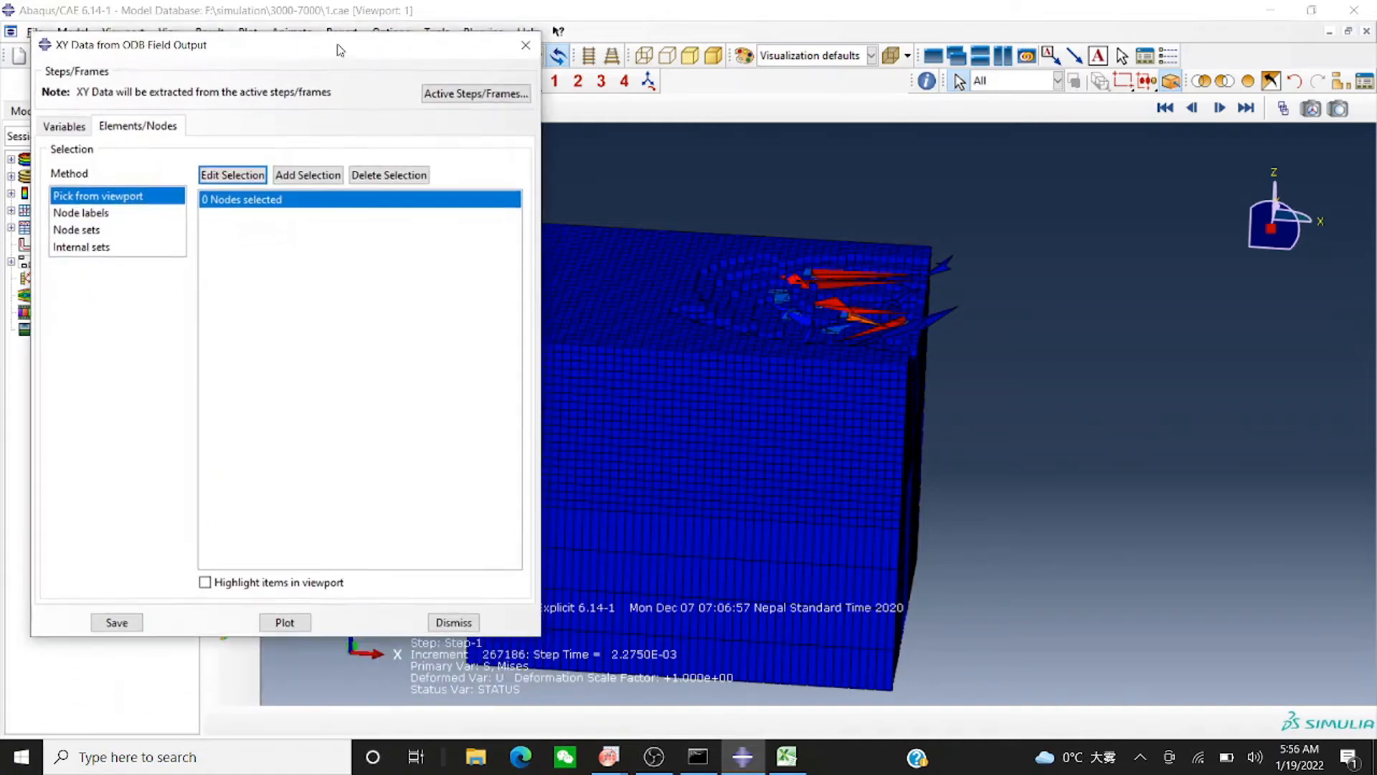
{"action": "left_click", "coordinate": [286, 621]}
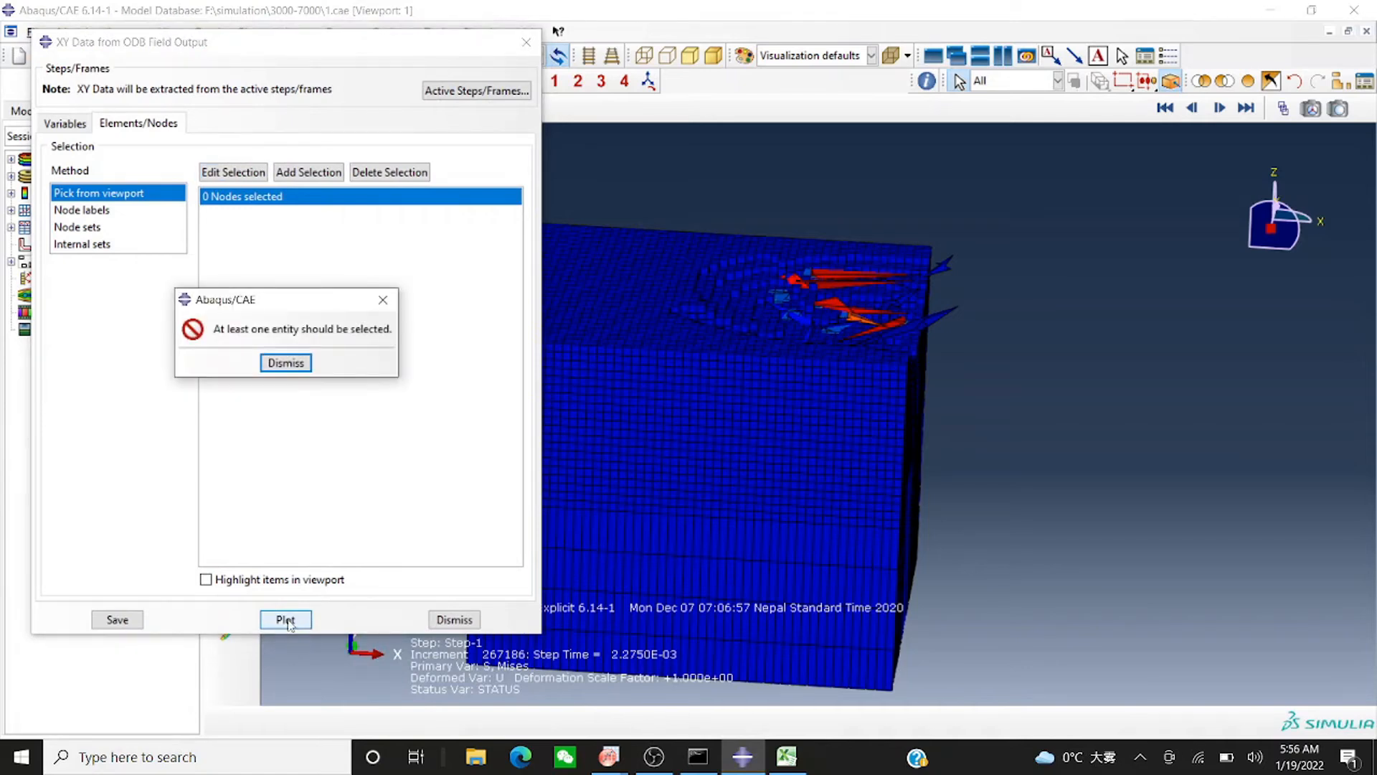
{"action": "left_click", "coordinate": [286, 363]}
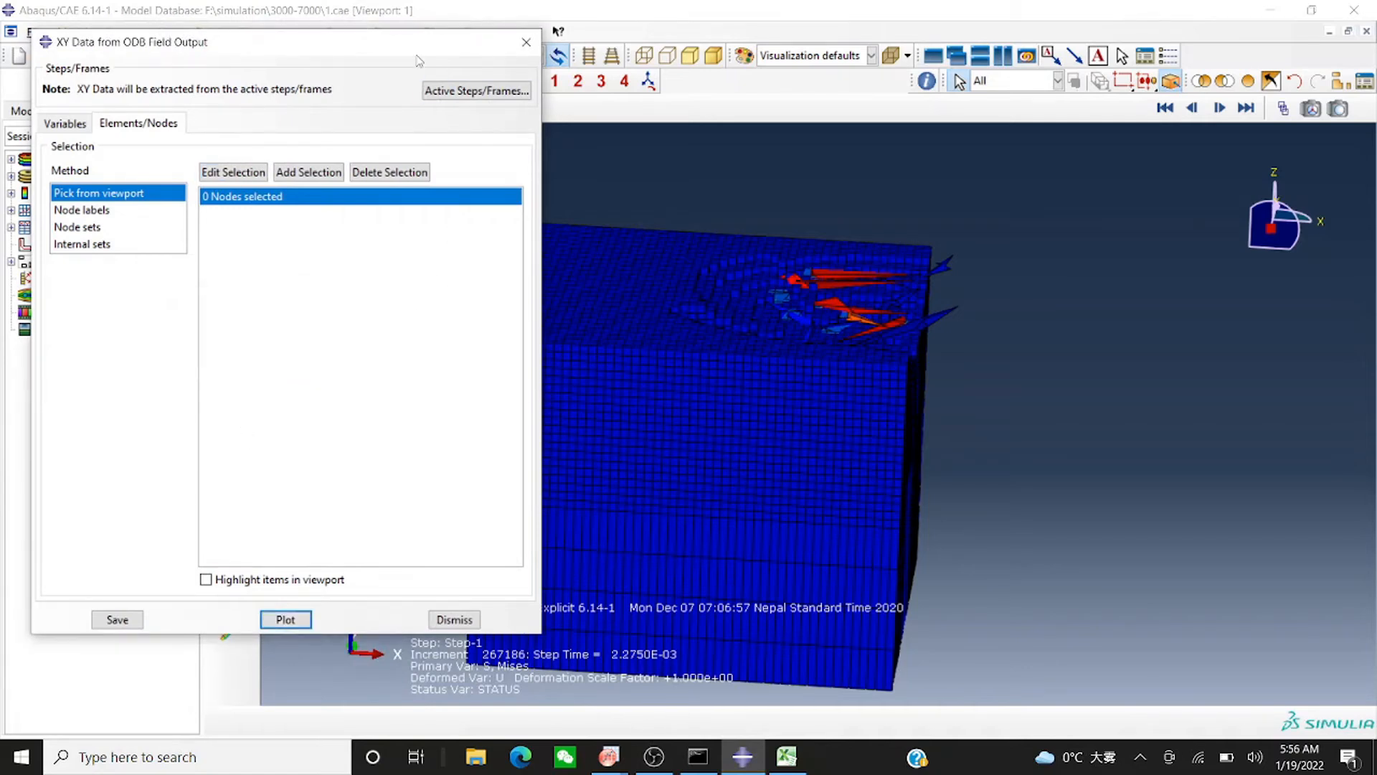
Pick one node in the workpiece's machined area, plot its reaction forces and temperature over time, and close the XY data dialog
{"action": "left_click_drag", "start_coordinate": [414, 50], "coordinate": [368, 654]}
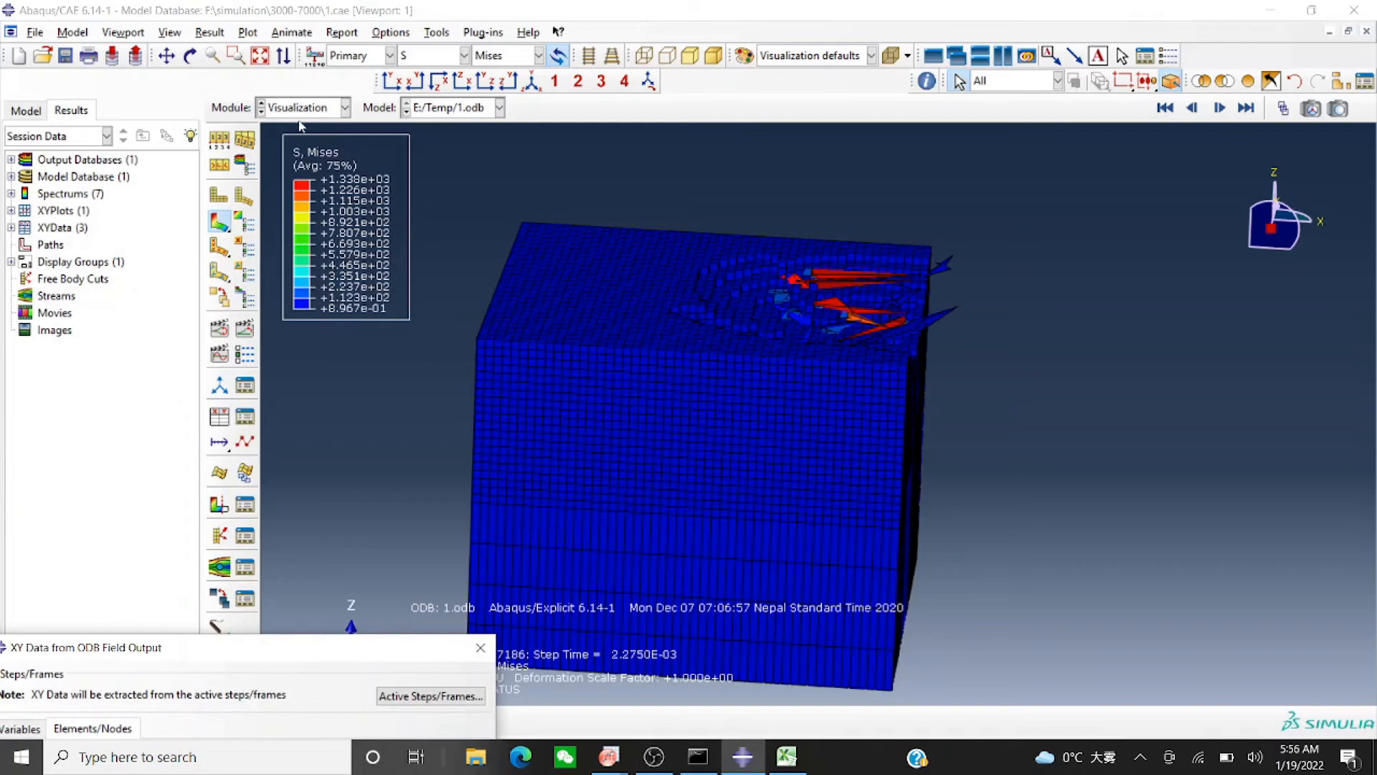
{"action": "left_click_drag", "start_coordinate": [283, 656], "coordinate": [386, 89]}
{"action": "left_click", "coordinate": [288, 211]}
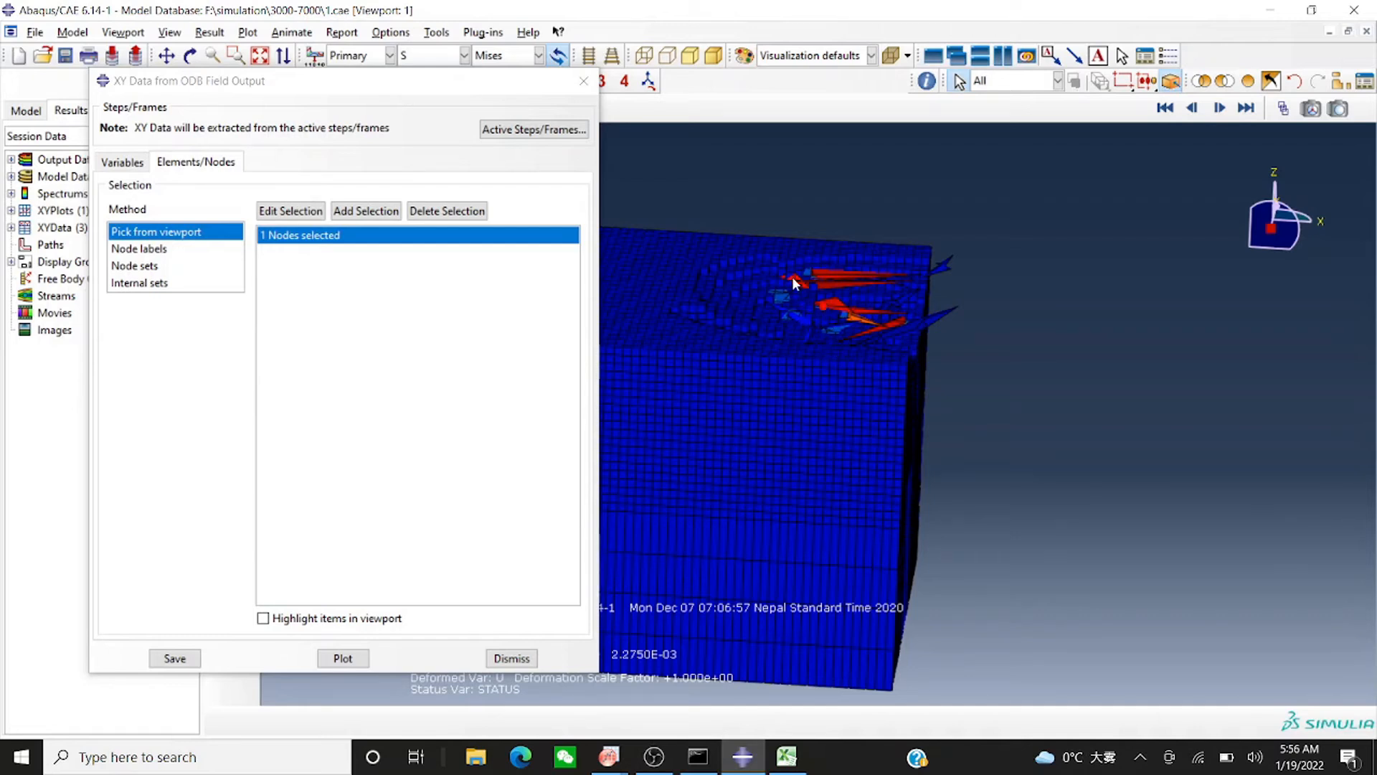
{"action": "left_click", "coordinate": [326, 666]}
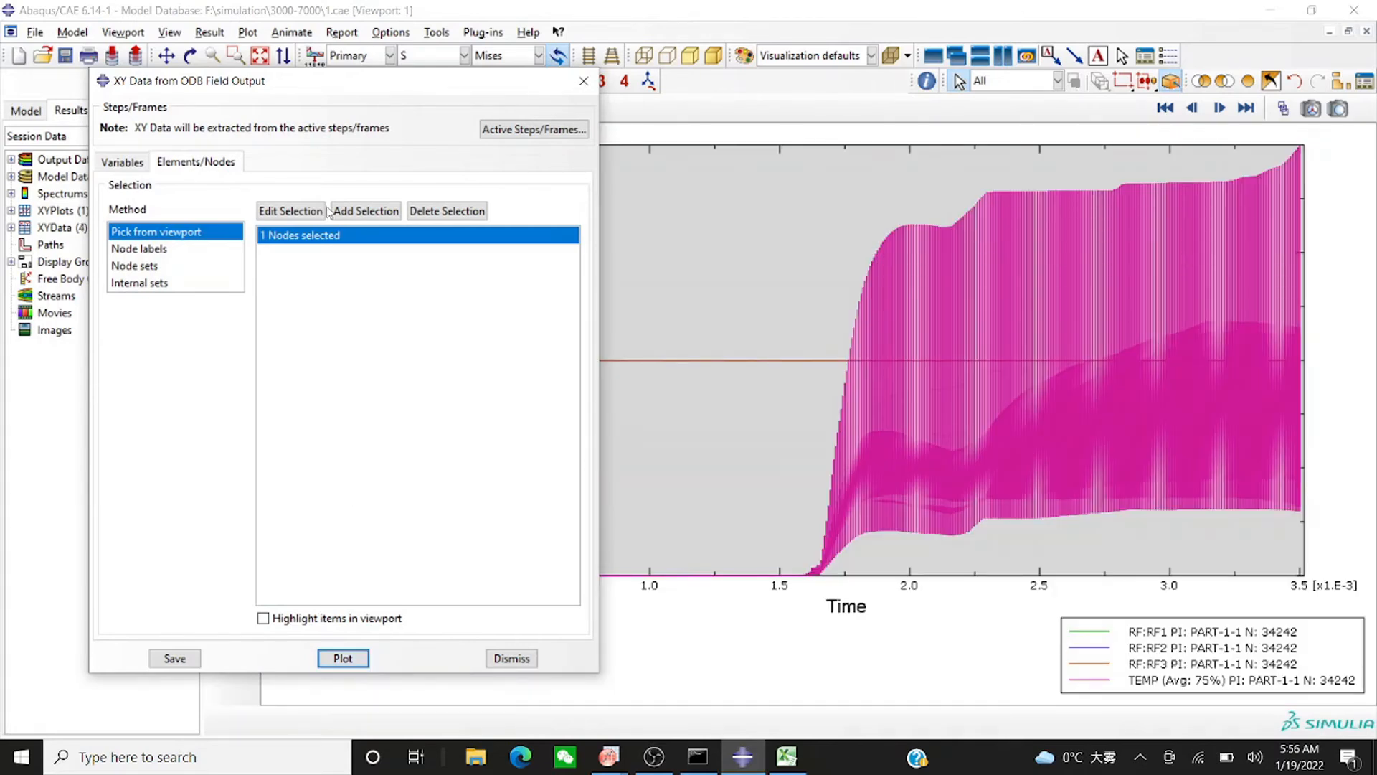
{"action": "left_click_drag", "start_coordinate": [363, 87], "coordinate": [337, 218]}
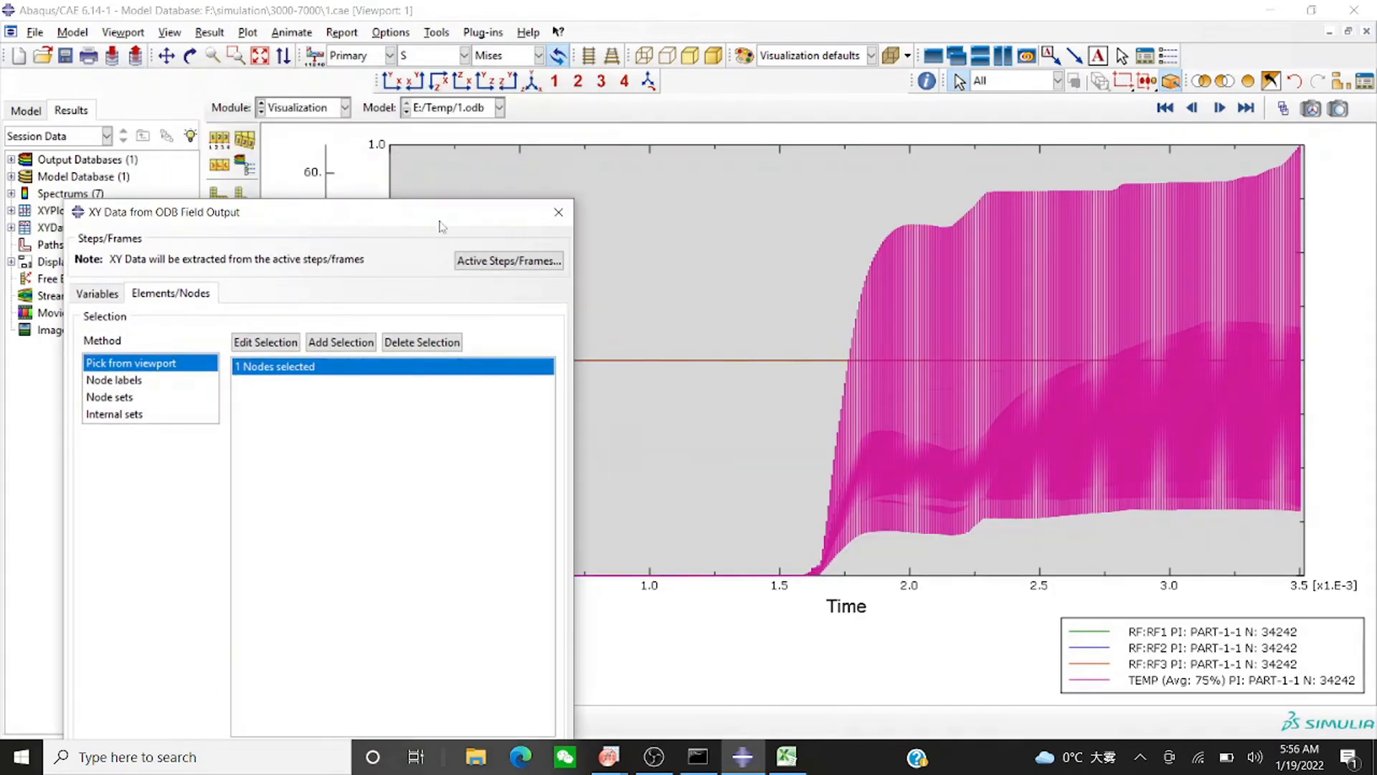
{"action": "left_click_drag", "start_coordinate": [400, 184], "coordinate": [406, 127]}
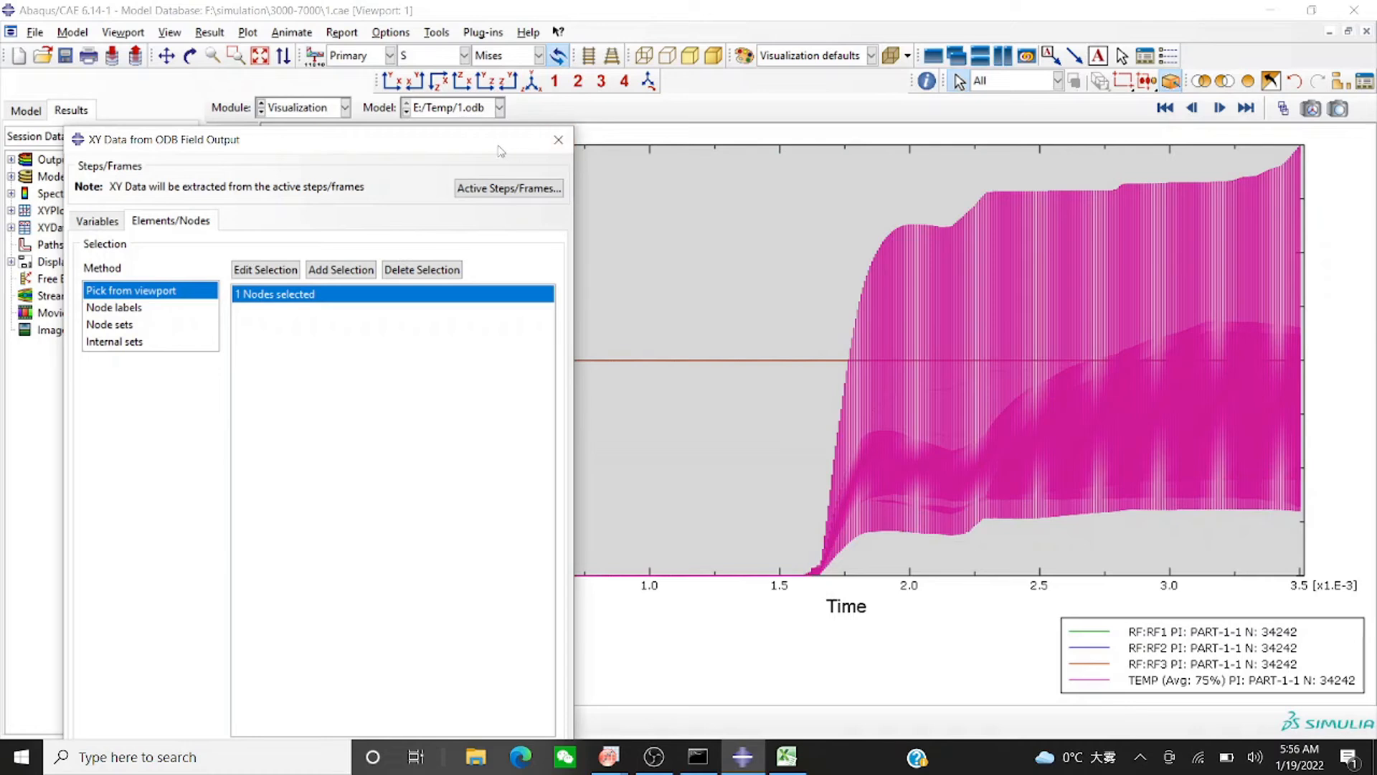
{"action": "left_click", "coordinate": [563, 140]}
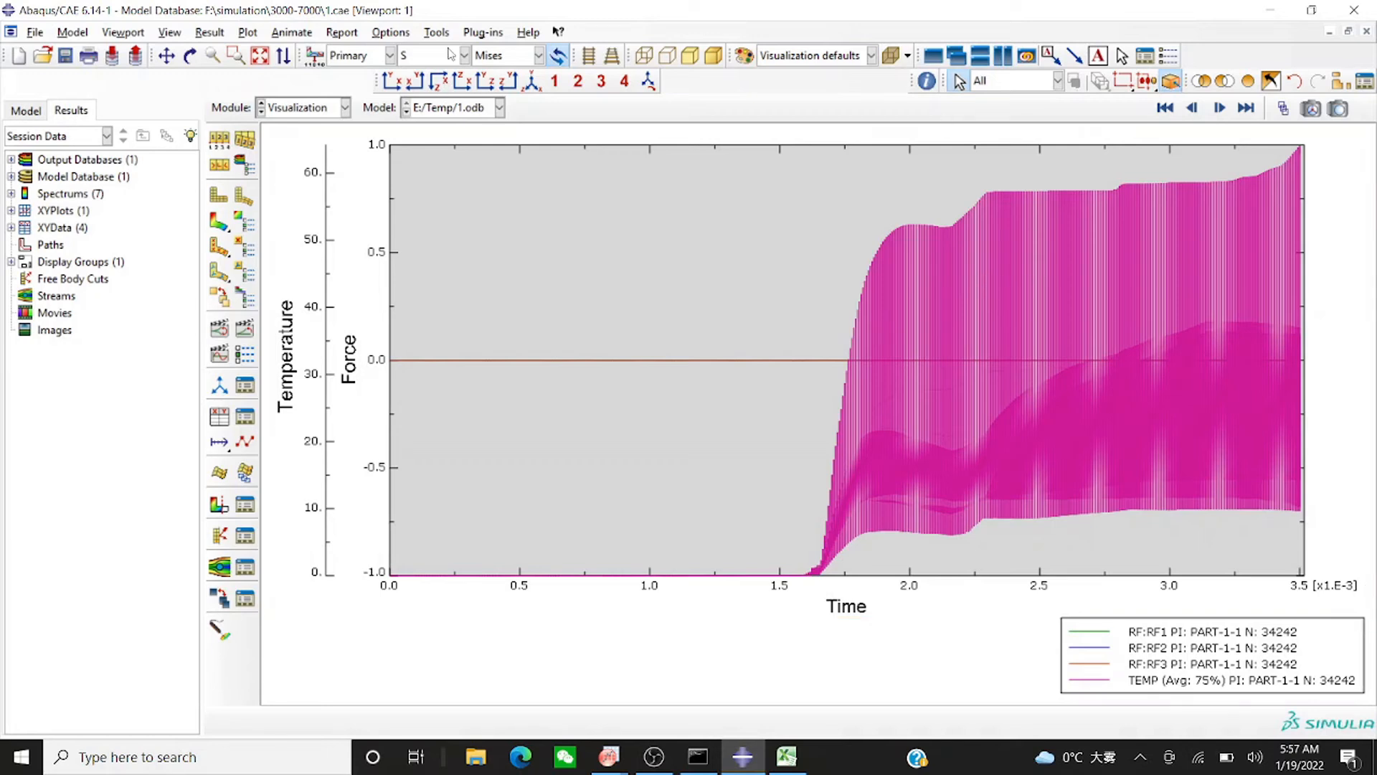
Export the node's RF1, RF2, RF3 and TEMP XY data from Abaqus/CAE to Excel with the Excel Utilities plug-in
{"action": "left_click", "coordinate": [475, 33]}
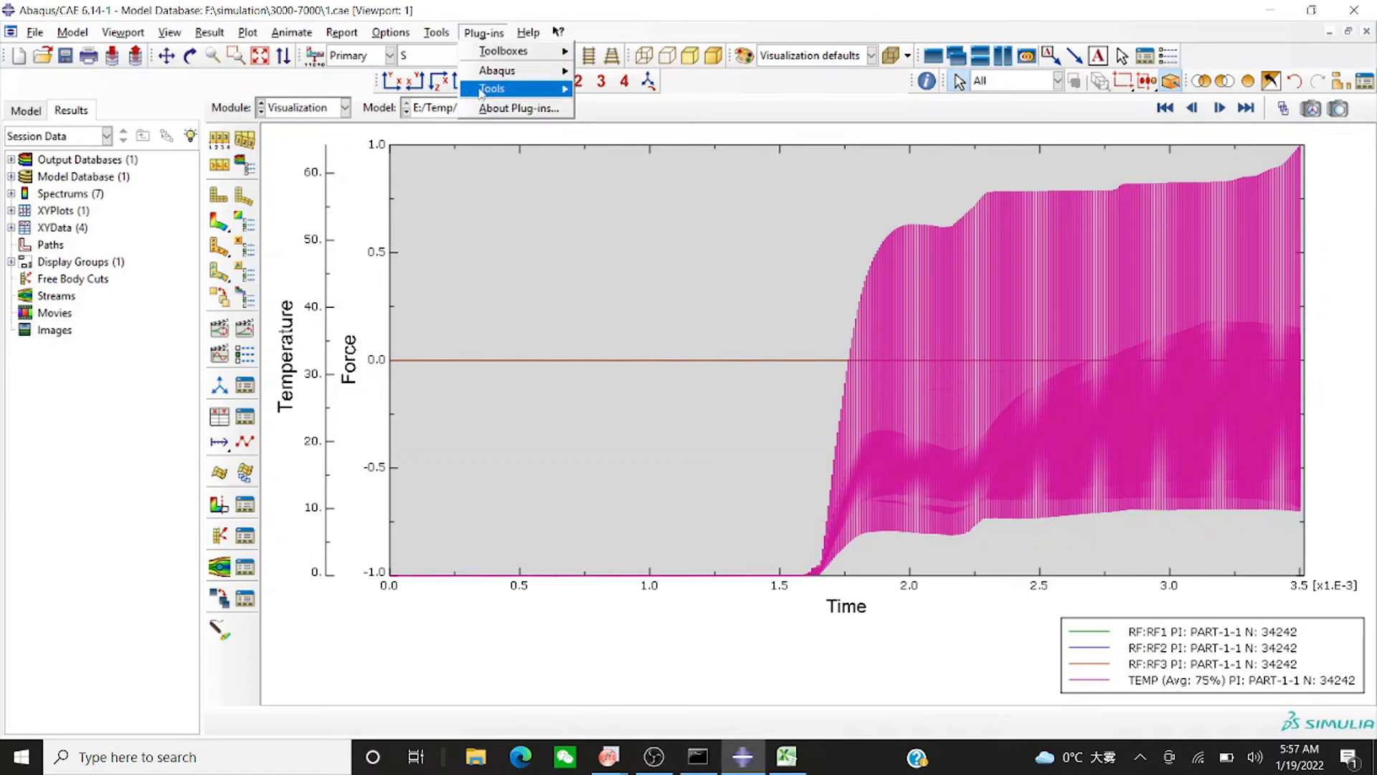
{"action": "mouse_move", "coordinate": [502, 88]}
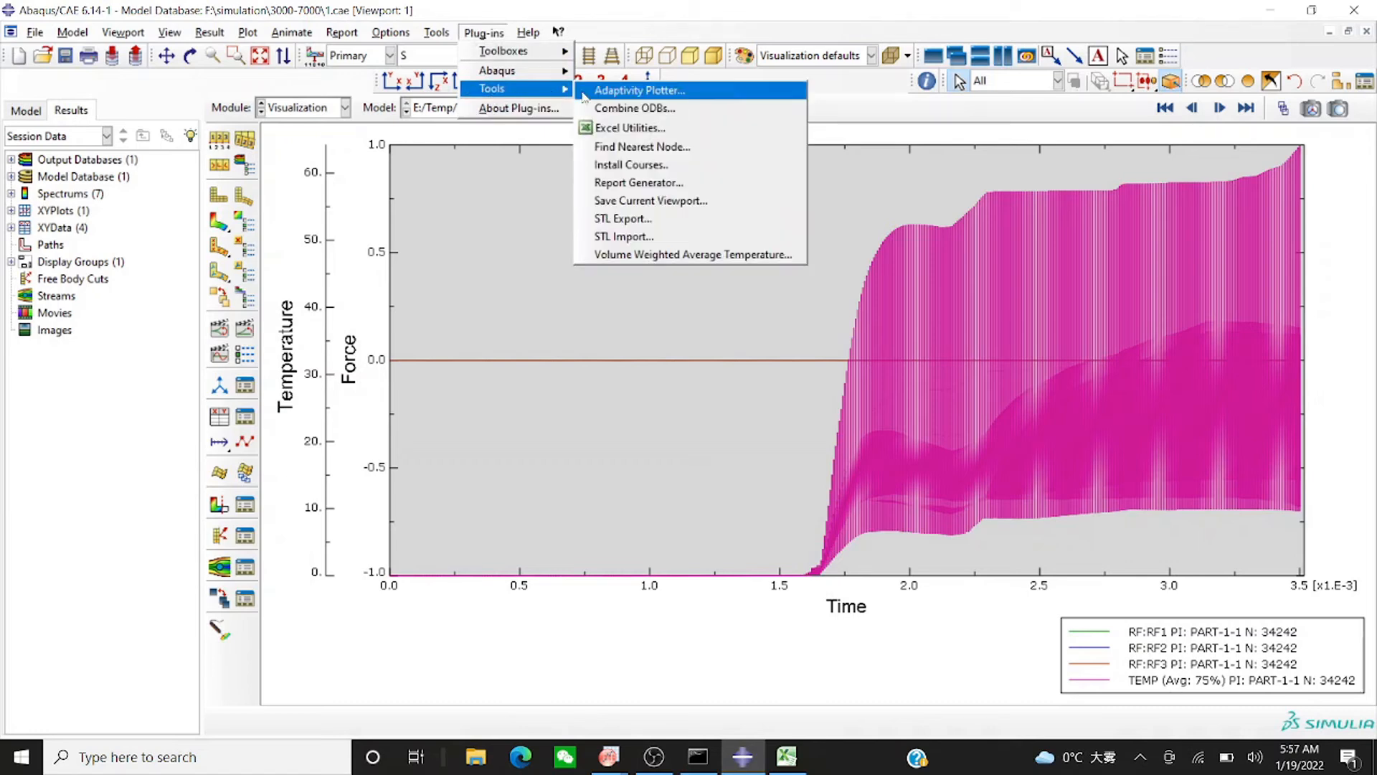
{"action": "left_click", "coordinate": [615, 128]}
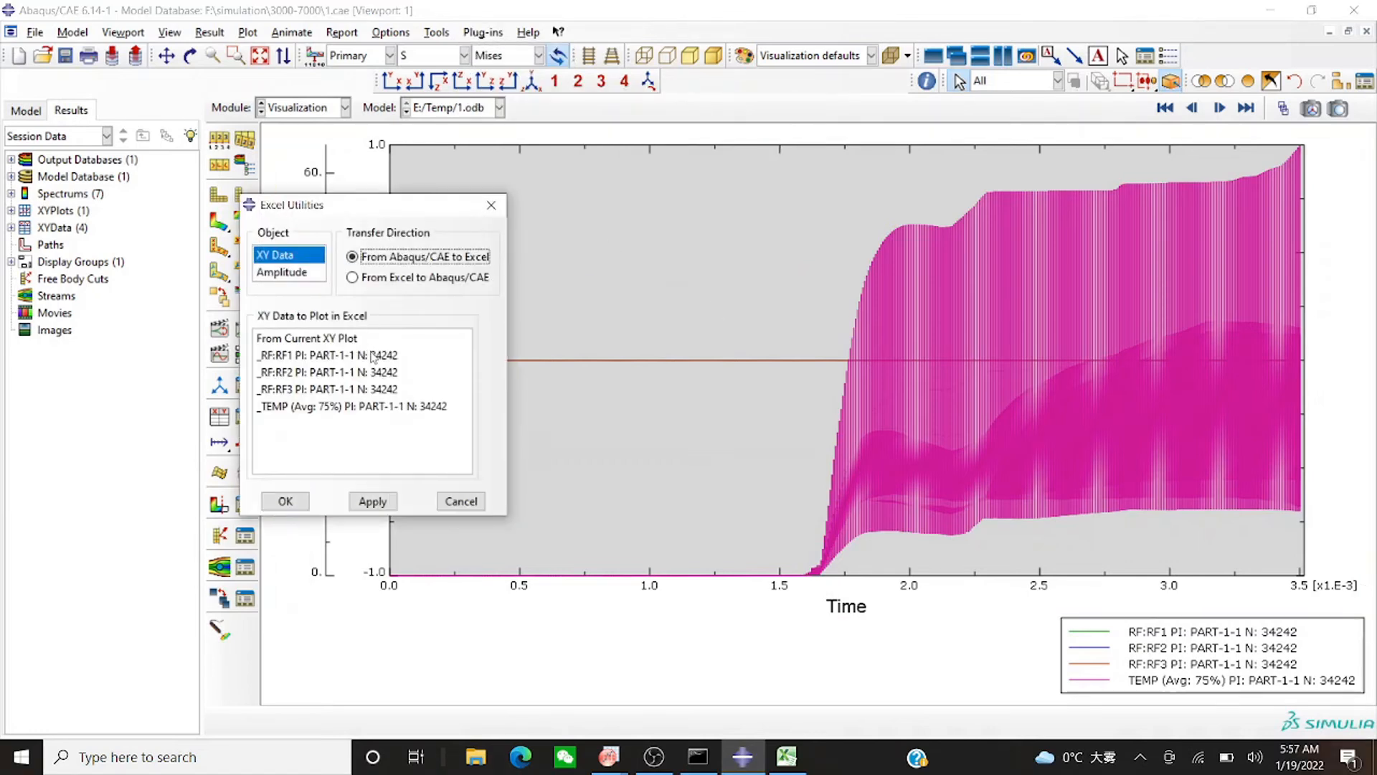
{"action": "left_click", "coordinate": [373, 355]}
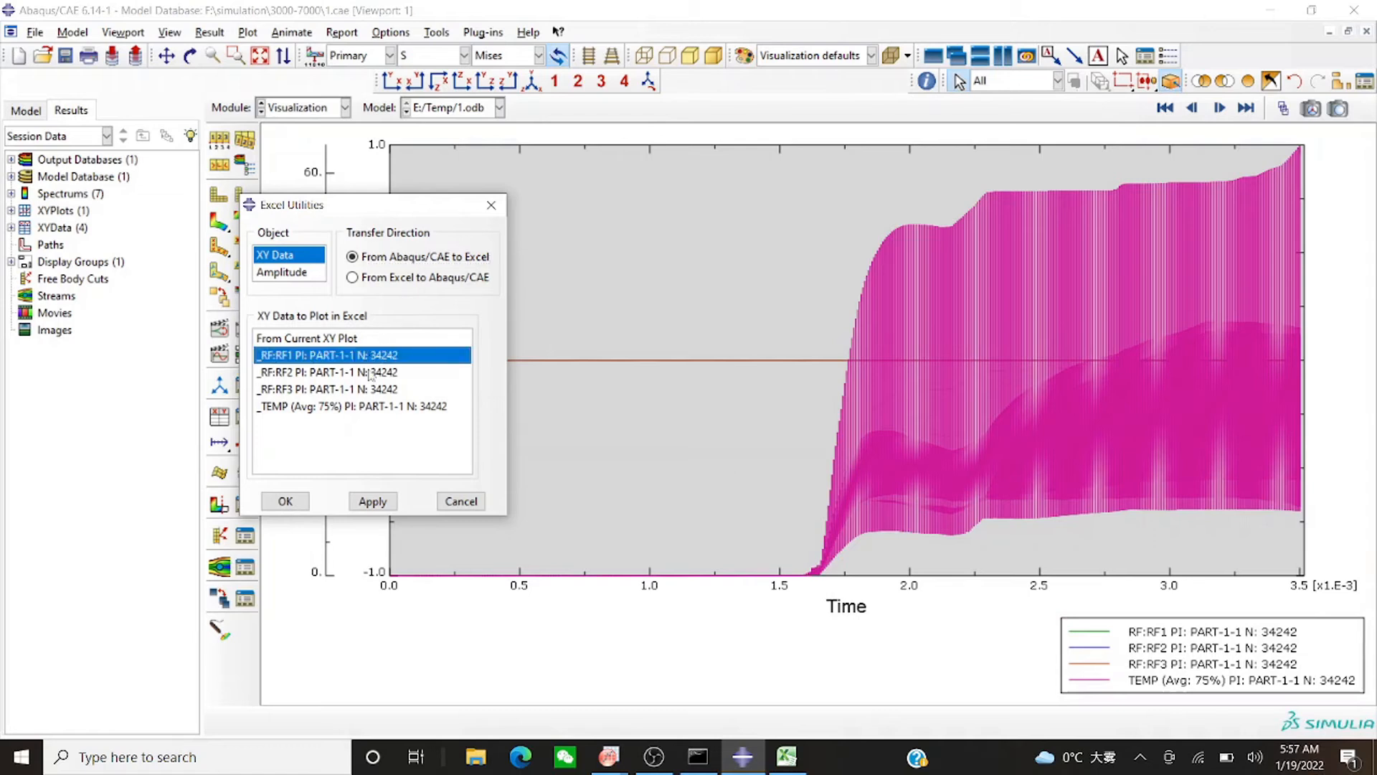
{"action": "left_click", "coordinate": [372, 371], "text": "ctrl"}
{"action": "left_click", "coordinate": [372, 389], "text": "ctrl"}
{"action": "left_click", "coordinate": [371, 406], "text": "ctrl"}
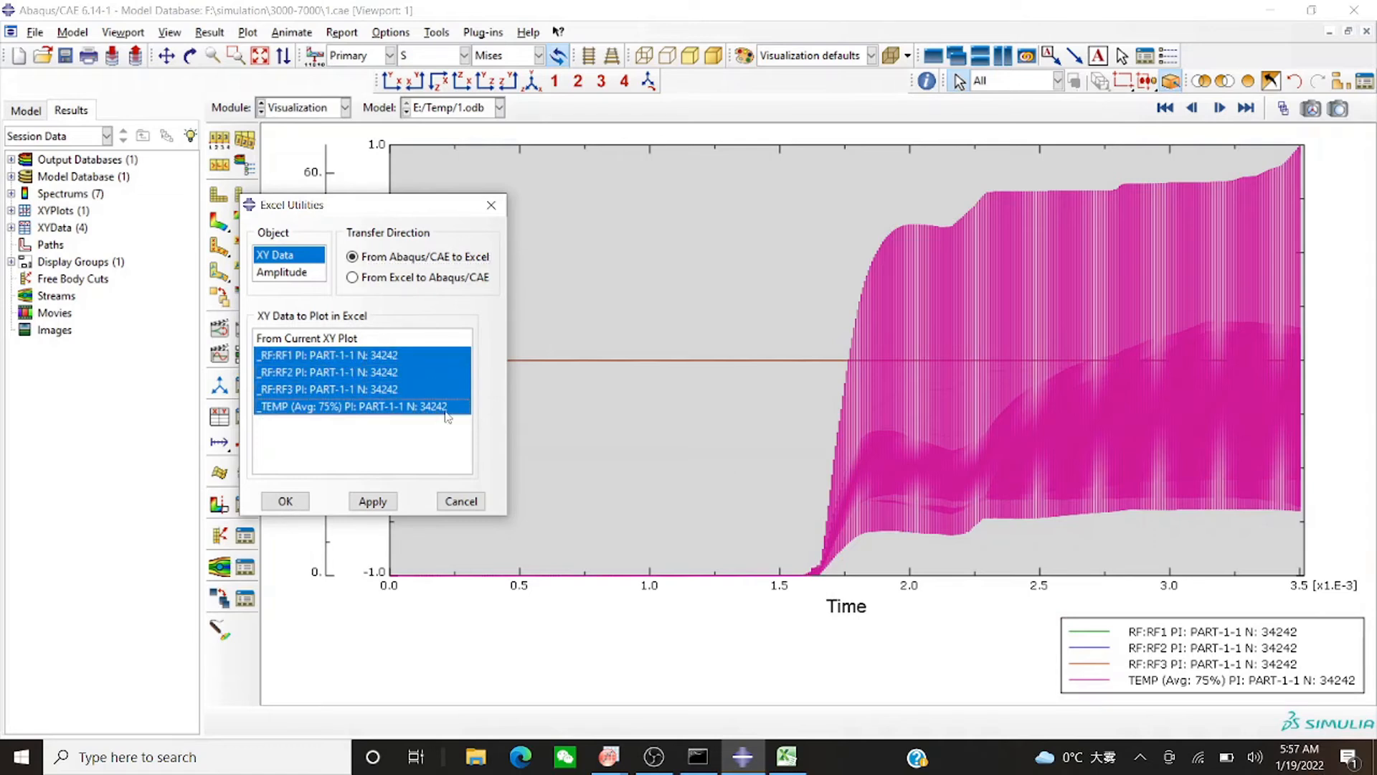
{"action": "left_click", "coordinate": [287, 505]}
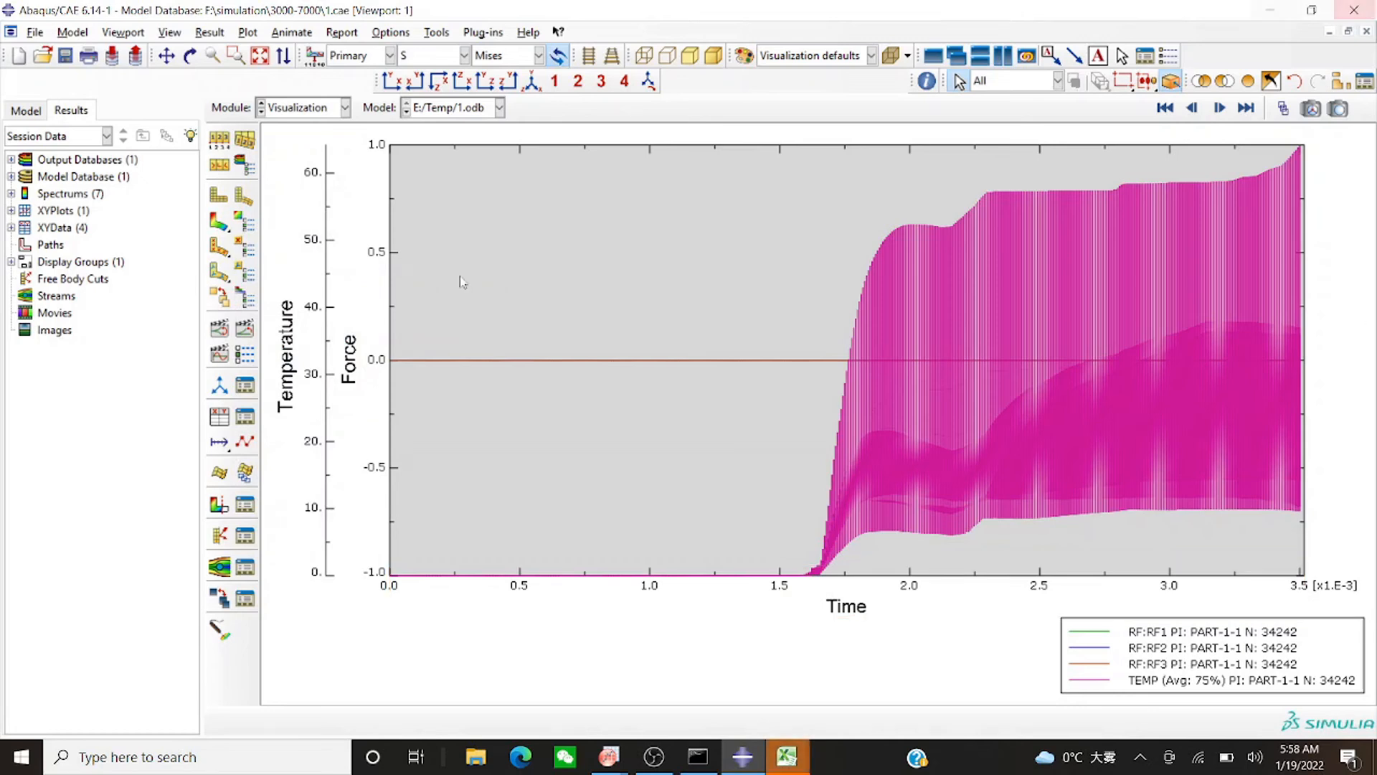
Switch to Excel and delete the three repeated time columns from the xyToExcel sheet, keeping the time values in column A
{"action": "left_click", "coordinate": [787, 757]}
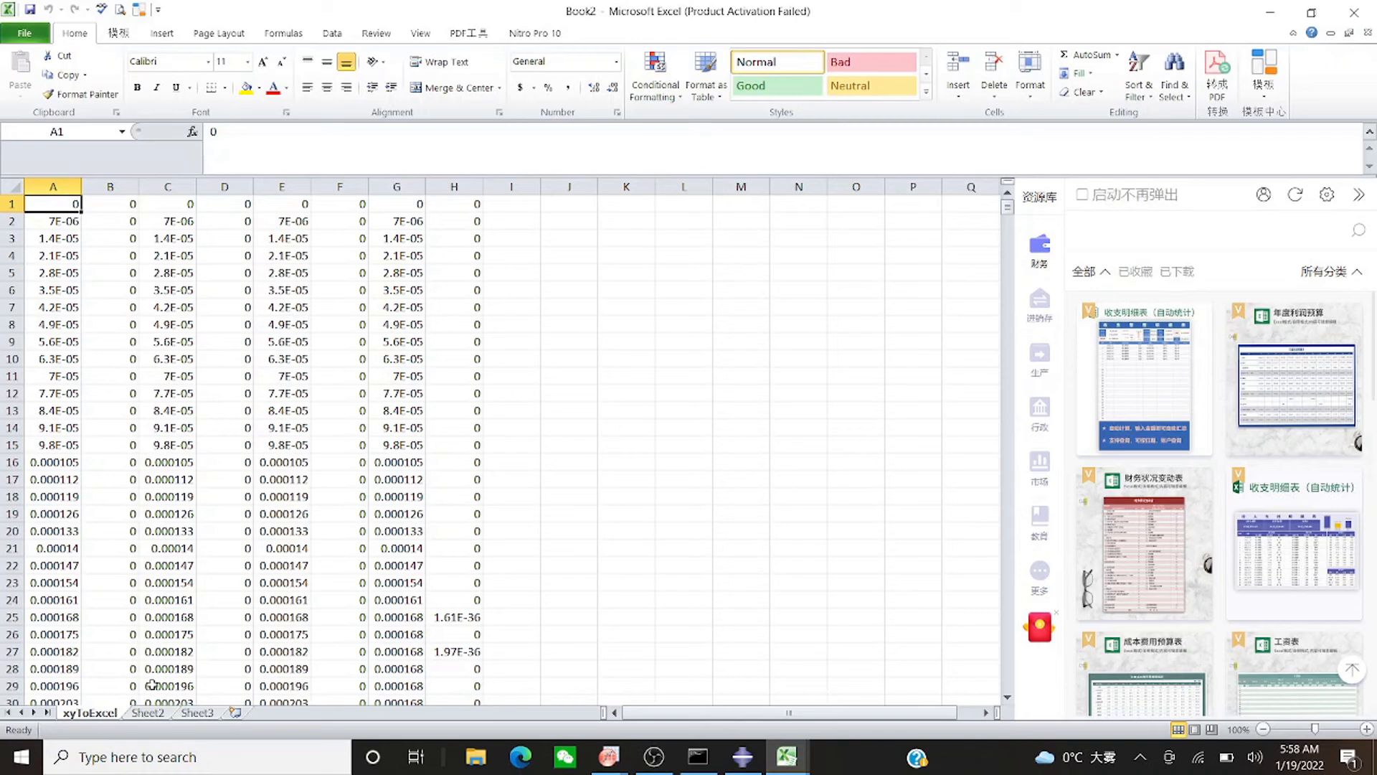
{"action": "left_click", "coordinate": [167, 188]}
{"action": "right_click", "coordinate": [175, 241]}
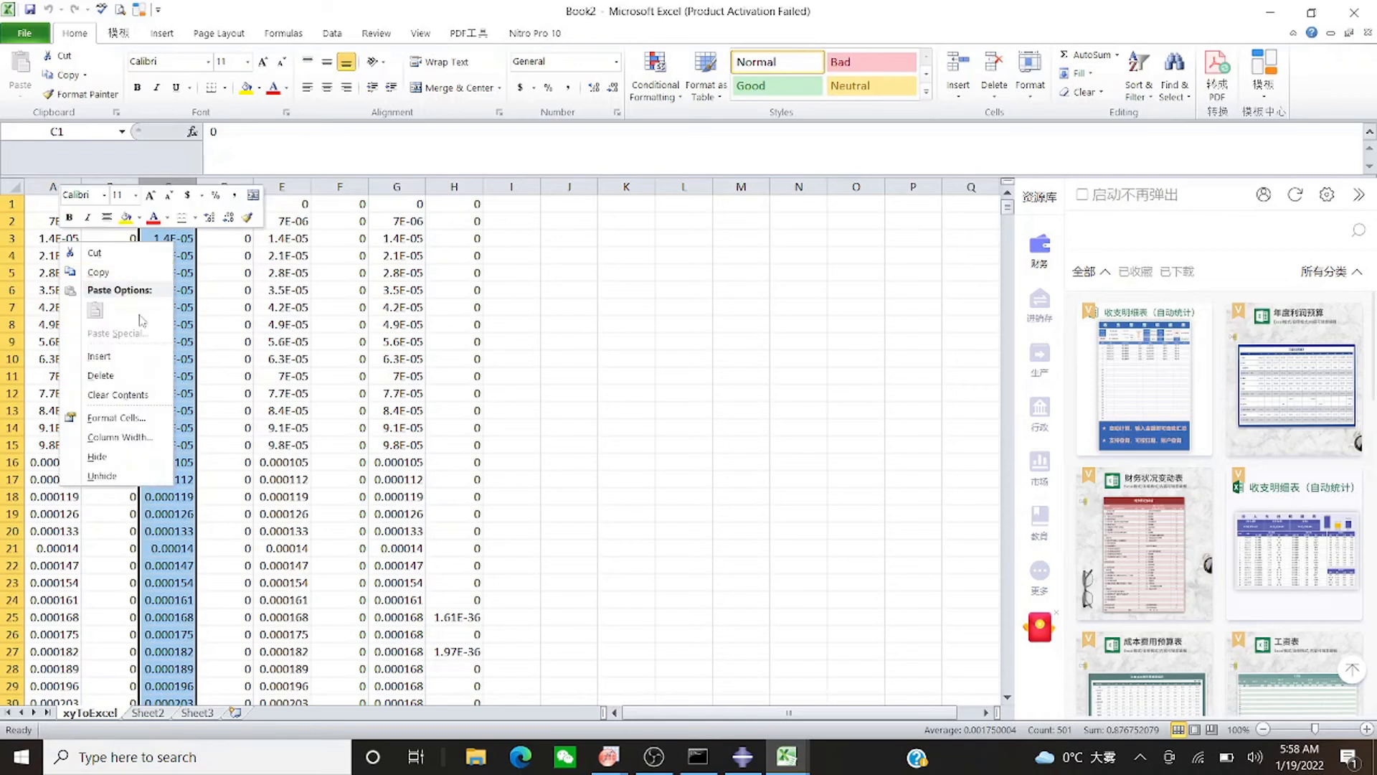
{"action": "left_click", "coordinate": [100, 375]}
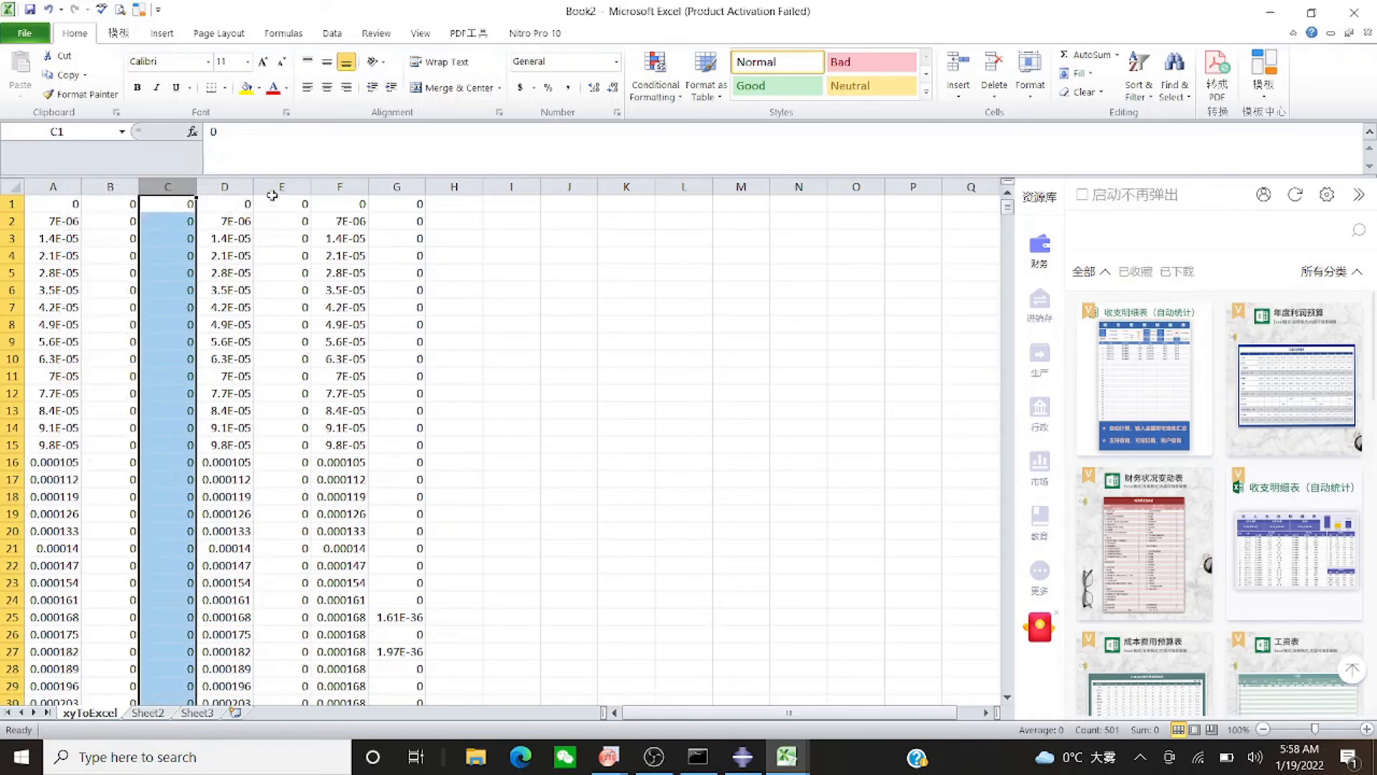
{"action": "left_click", "coordinate": [224, 186]}
{"action": "right_click", "coordinate": [224, 229]}
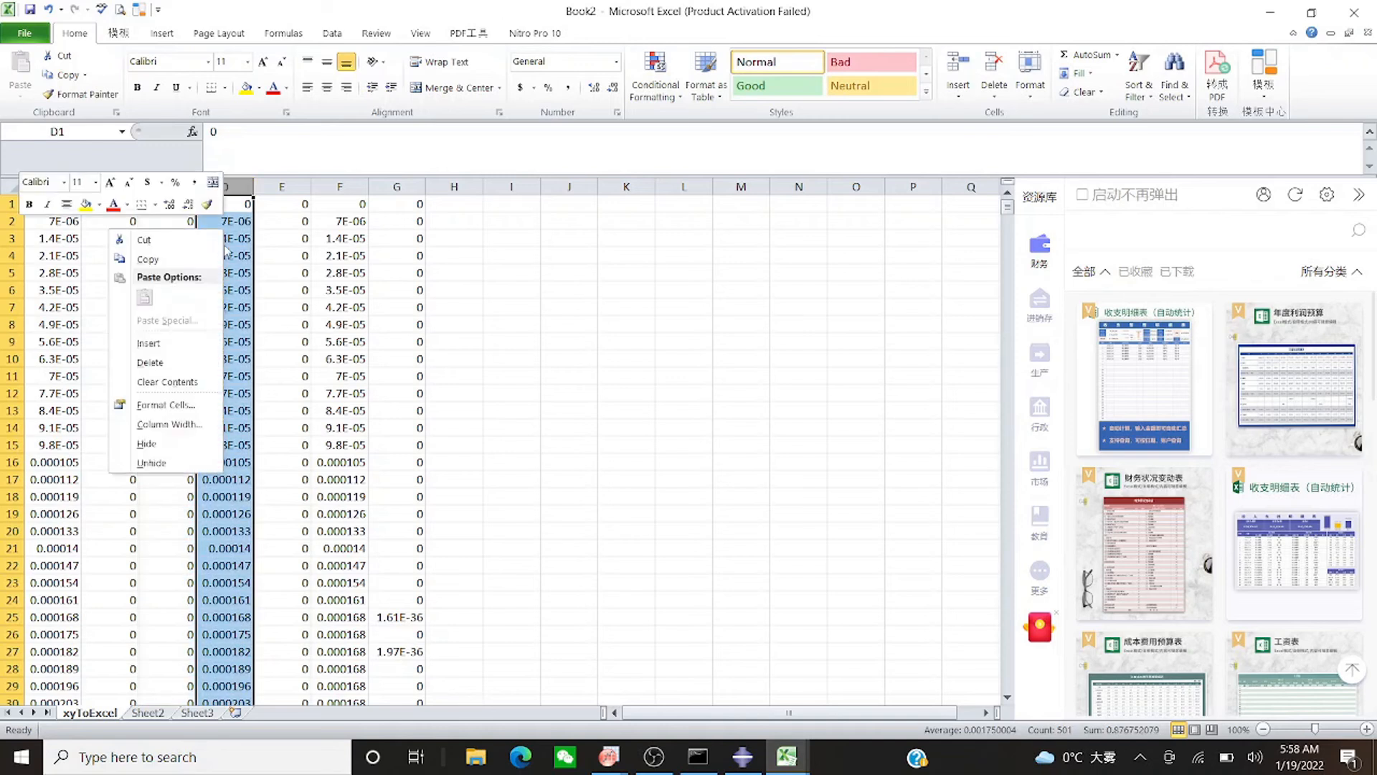
{"action": "left_click", "coordinate": [164, 362]}
{"action": "left_click", "coordinate": [287, 187]}
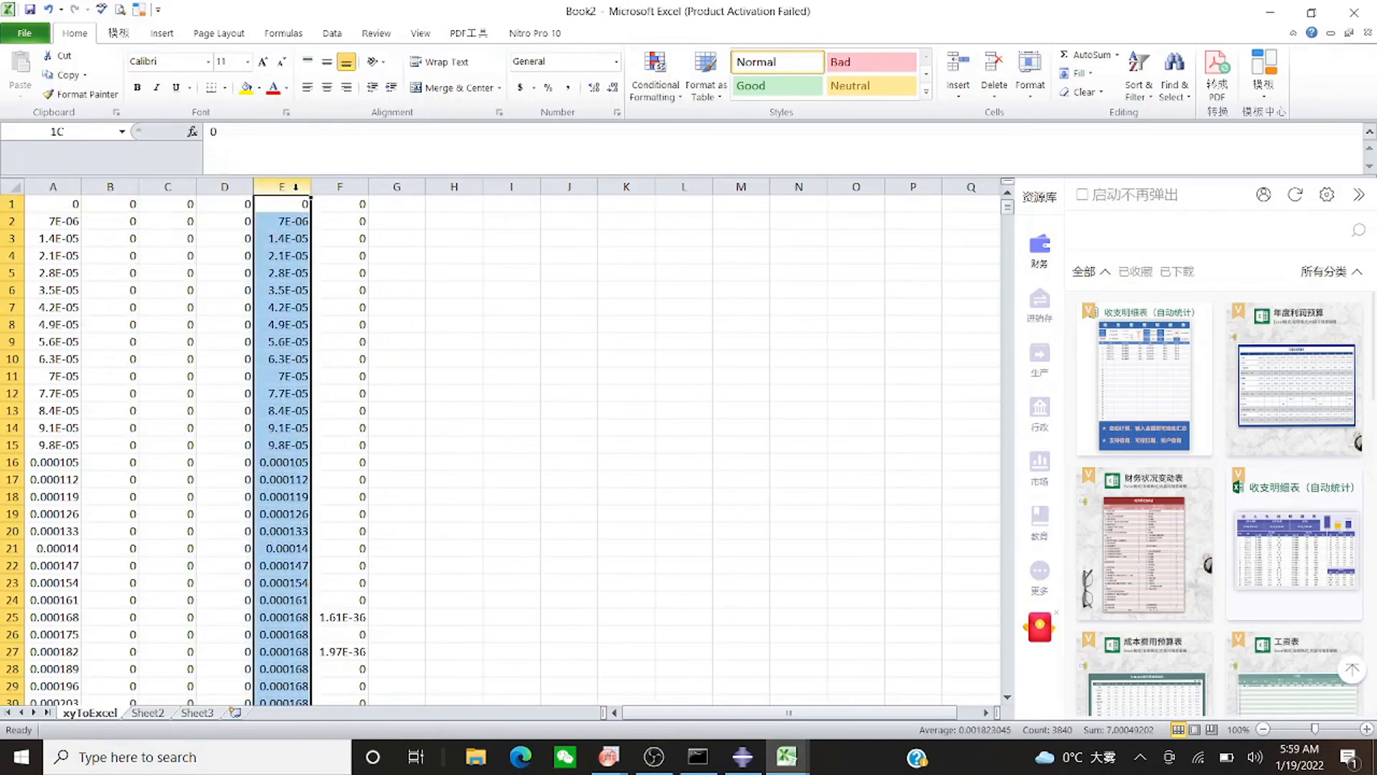
{"action": "right_click", "coordinate": [285, 277]}
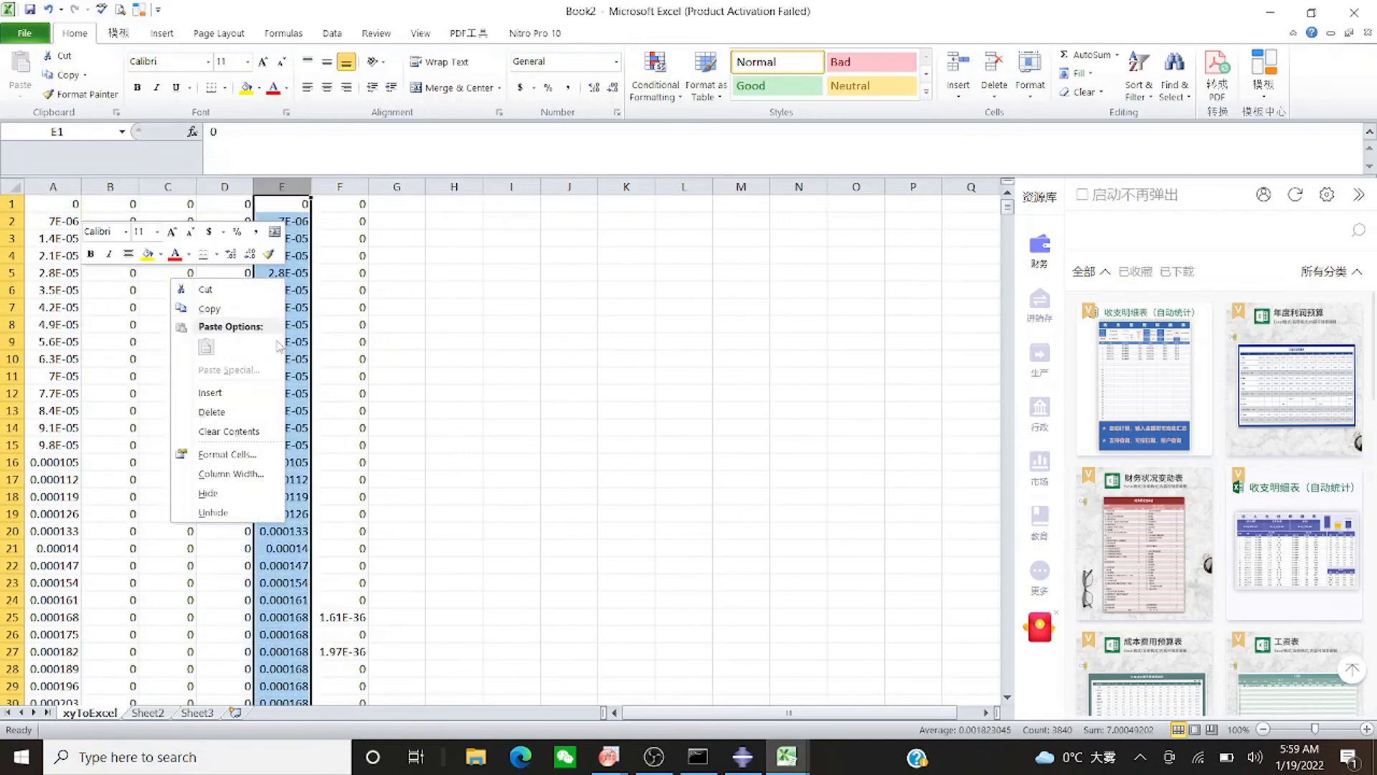
{"action": "left_click", "coordinate": [215, 411]}
{"action": "left_click", "coordinate": [478, 321]}
Chart columns A to E of the xyToExcel sheet as a basic 2-D line chart and place it clear of the data columns
{"action": "left_click_drag", "start_coordinate": [52, 187], "coordinate": [282, 210]}
{"action": "left_click", "coordinate": [162, 33]}
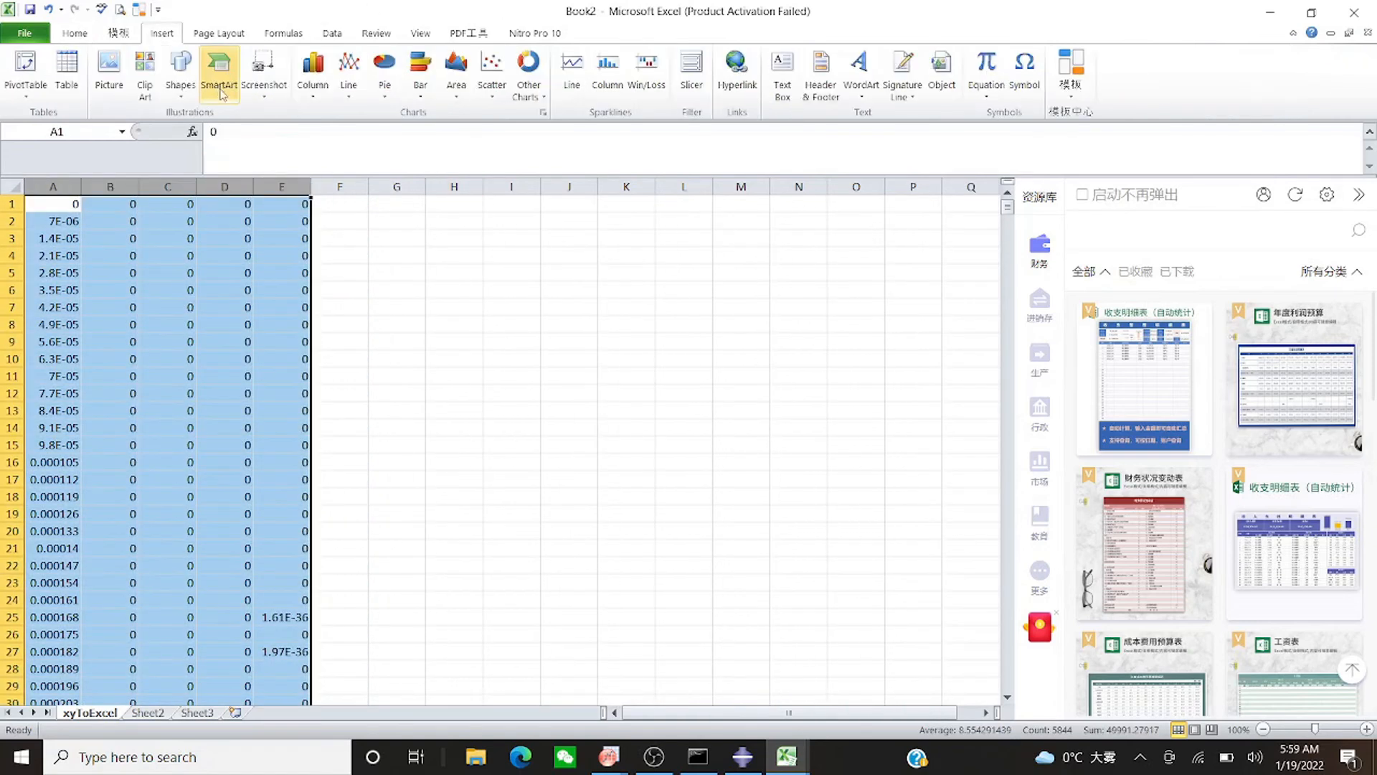
{"action": "left_click", "coordinate": [360, 75]}
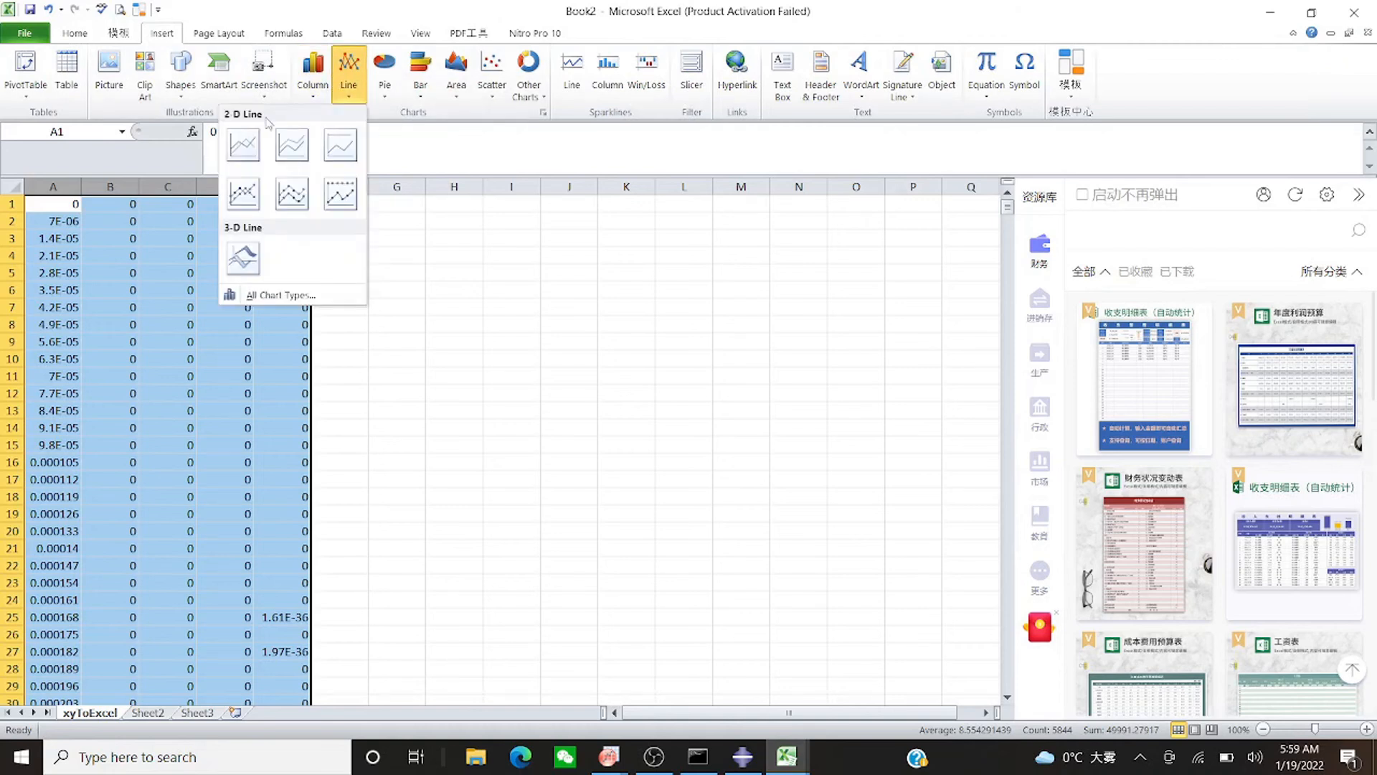
{"action": "left_click", "coordinate": [243, 144]}
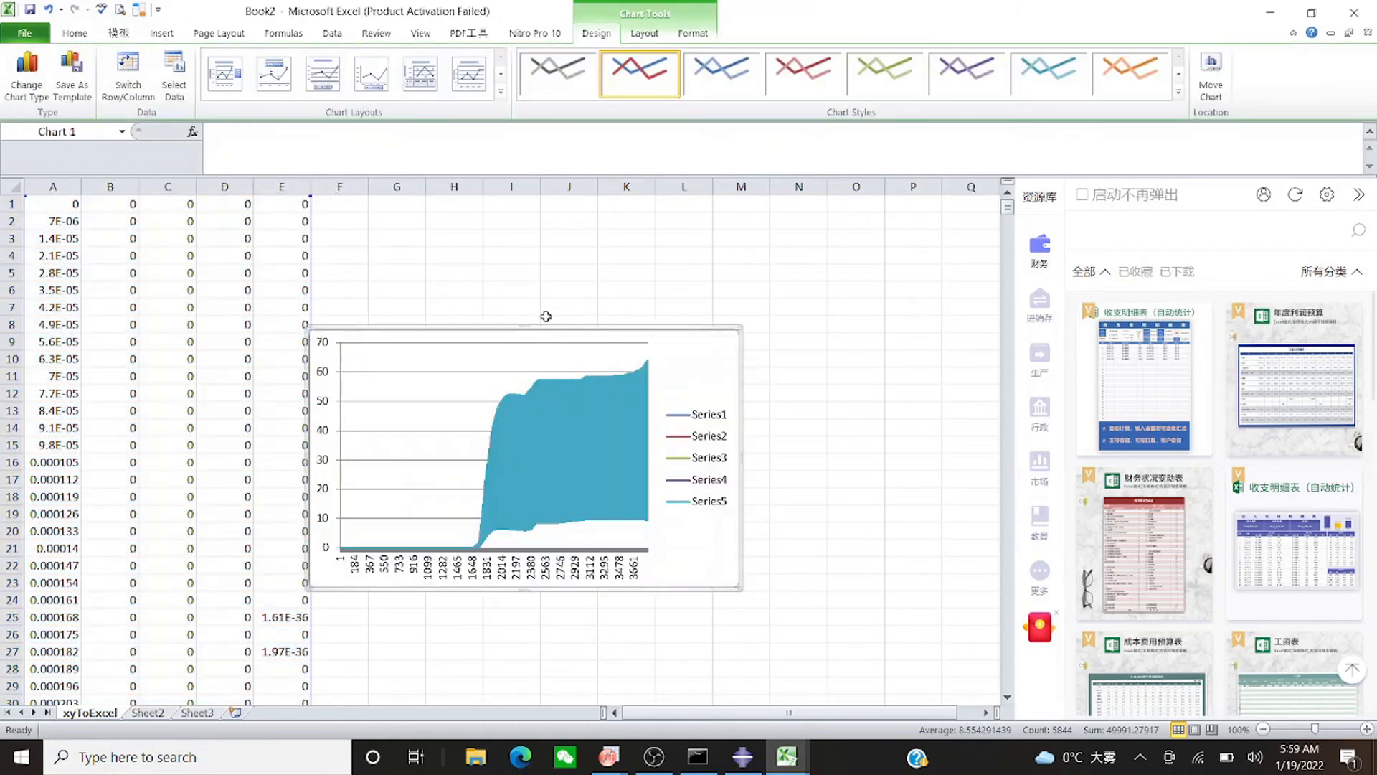
{"action": "left_click_drag", "start_coordinate": [673, 379], "coordinate": [778, 334]}
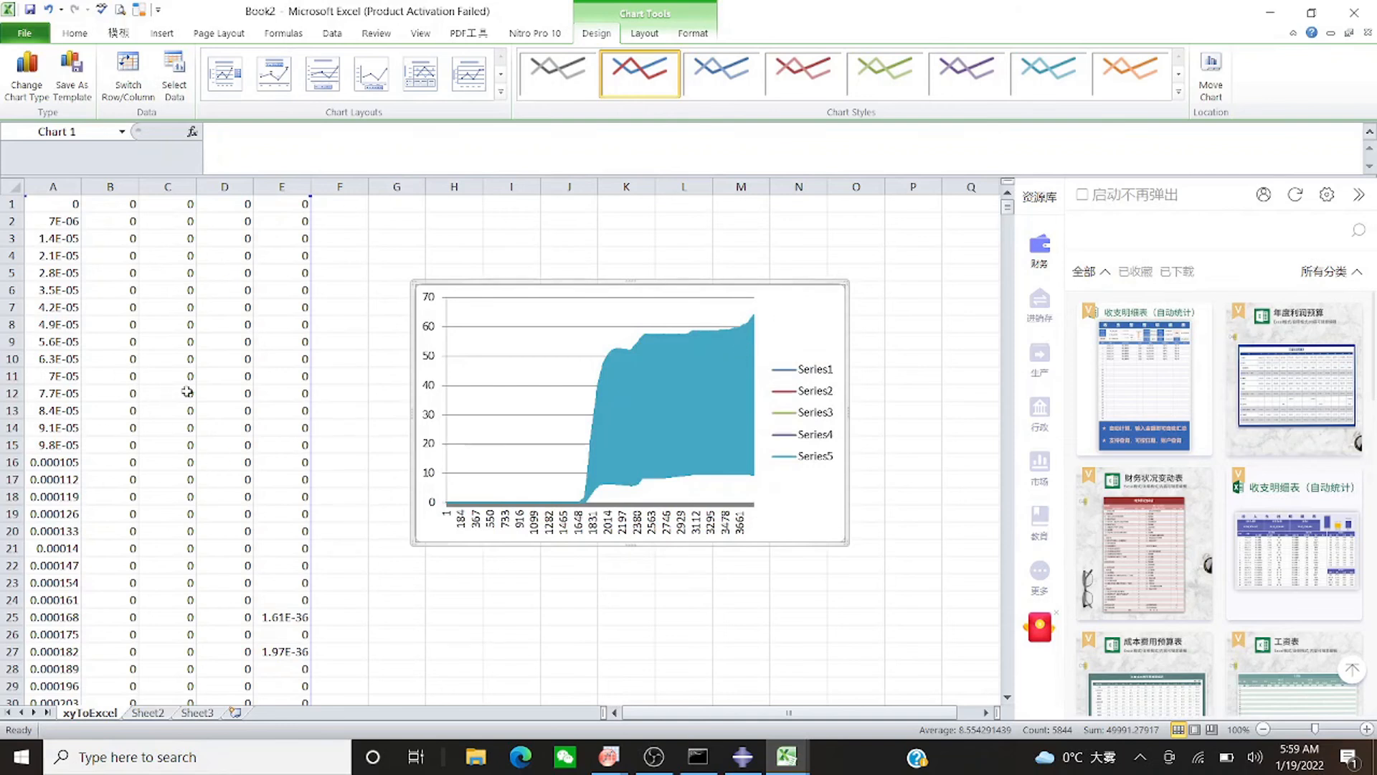
Examine the exported time, reaction force and temperature values down the rows of the xyToExcel sheet
{"action": "scroll", "coordinate": [186, 391], "scroll_direction": "down", "scroll_amount": 20}
{"action": "scroll", "coordinate": [193, 387], "scroll_direction": "down", "scroll_amount": 18}
{"action": "scroll", "coordinate": [219, 384], "scroll_direction": "up", "scroll_amount": 19}
{"action": "scroll", "coordinate": [218, 385], "scroll_direction": "up", "scroll_amount": 2}
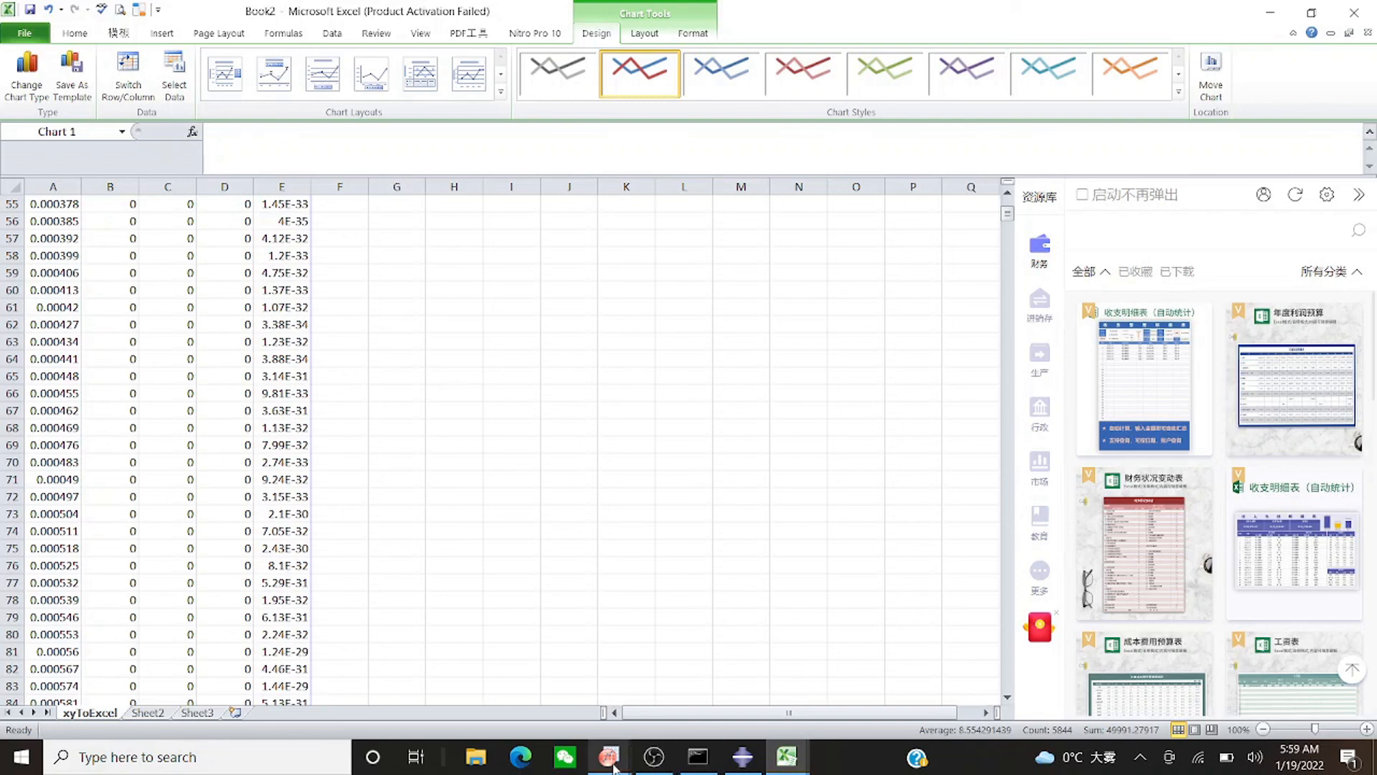
{"action": "mouse_move", "coordinate": [613, 767]}
{"action": "left_click", "coordinate": [707, 682]}
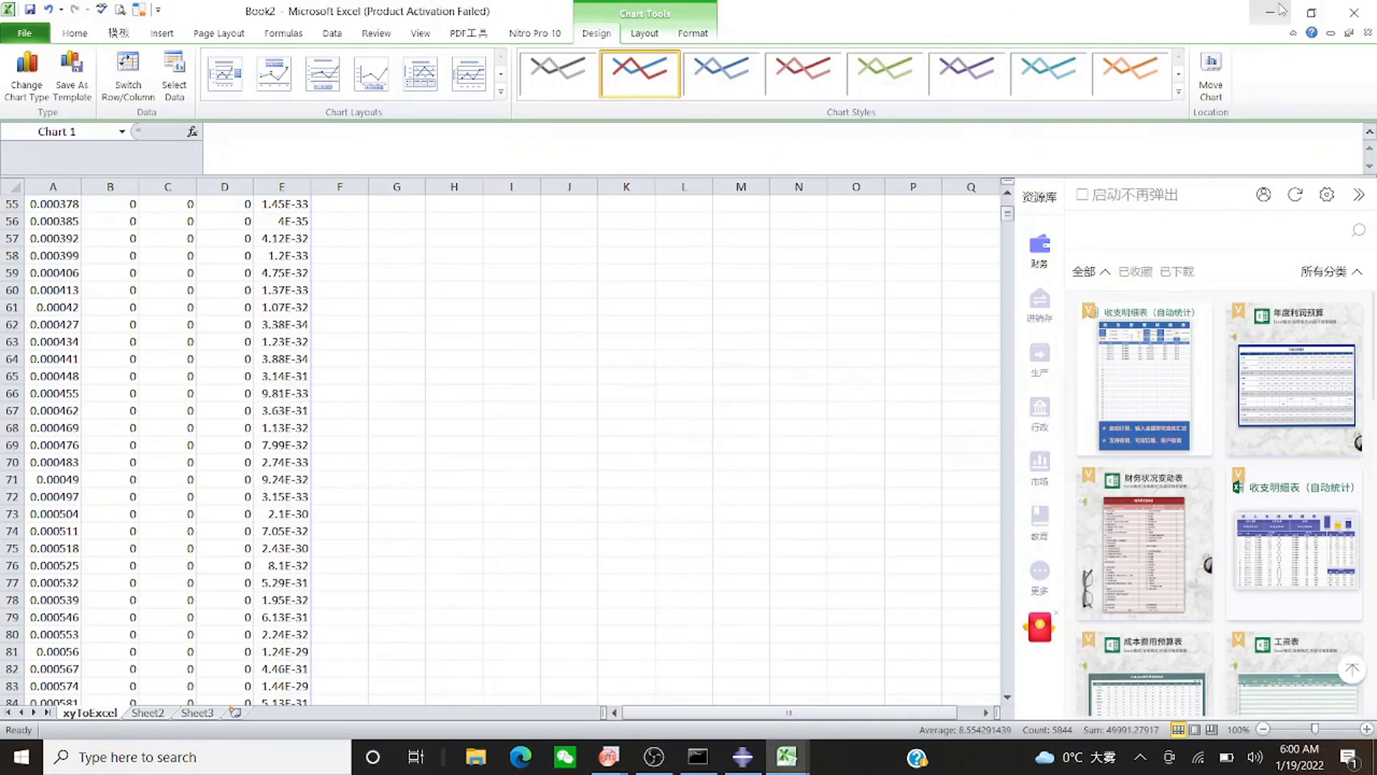
Switch back to Abaqus/CAE and display the Mises stress contours on the deformed workpiece instead of the XY plot
{"action": "left_click", "coordinate": [1269, 10]}
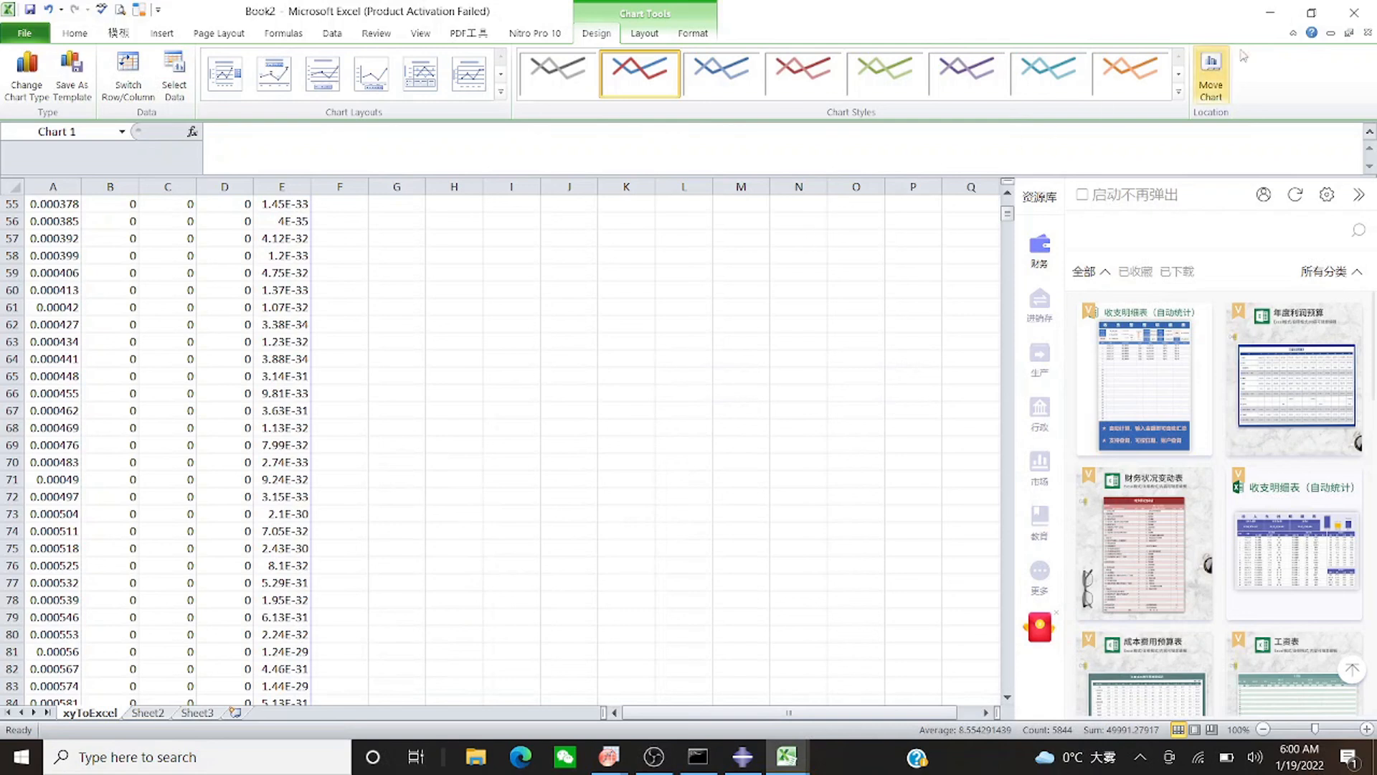
{"action": "left_click", "coordinate": [1272, 13]}
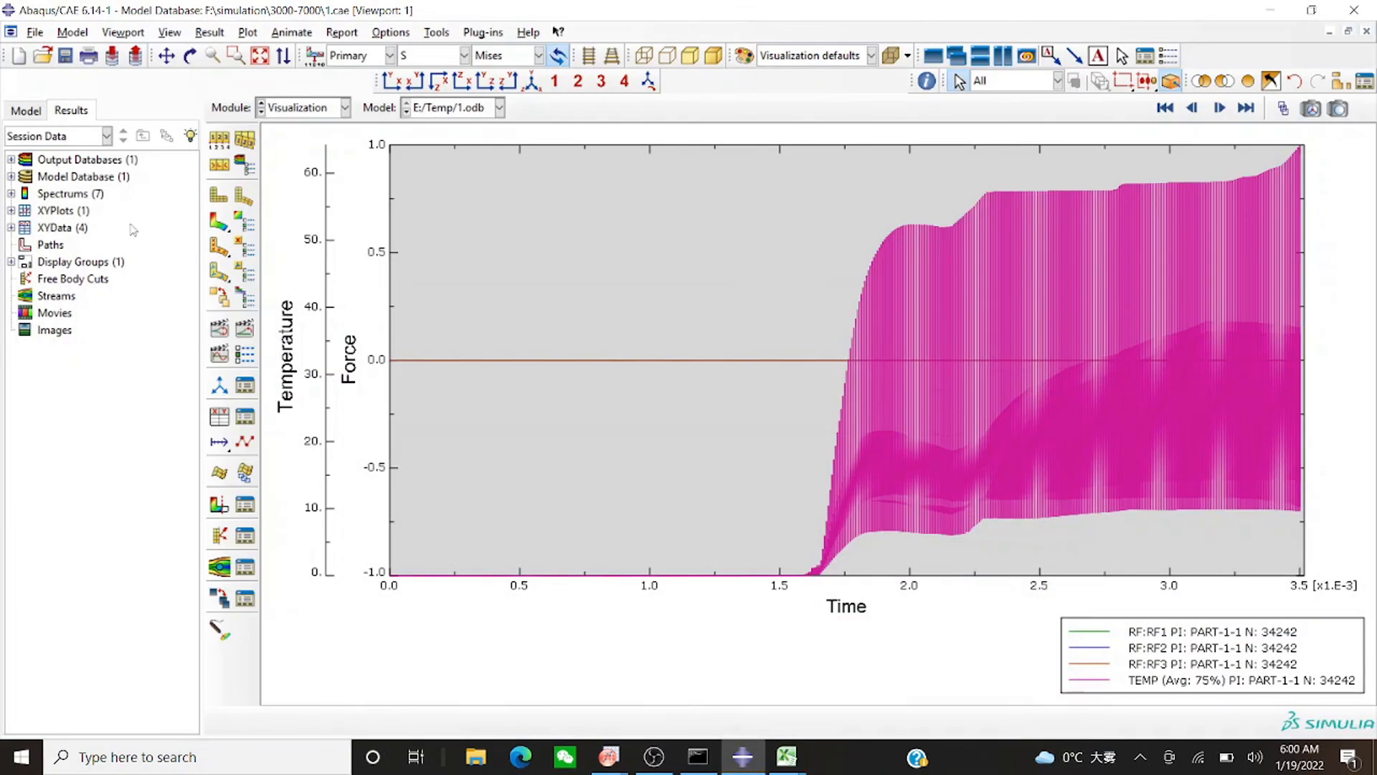
{"action": "left_click", "coordinate": [214, 226]}
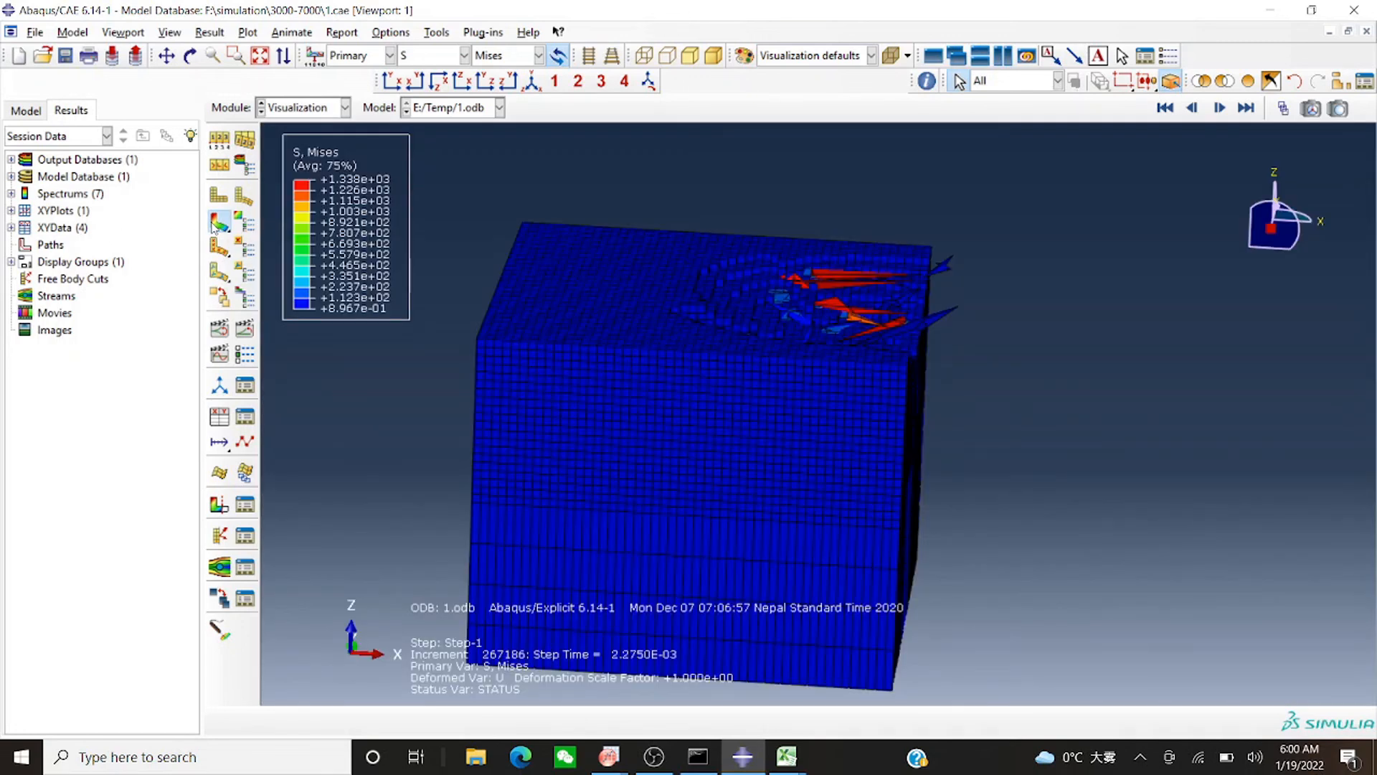
Play the time-history animation of the workpiece's Mises stress contours and stop it at an early frame
{"action": "left_click", "coordinate": [245, 330]}
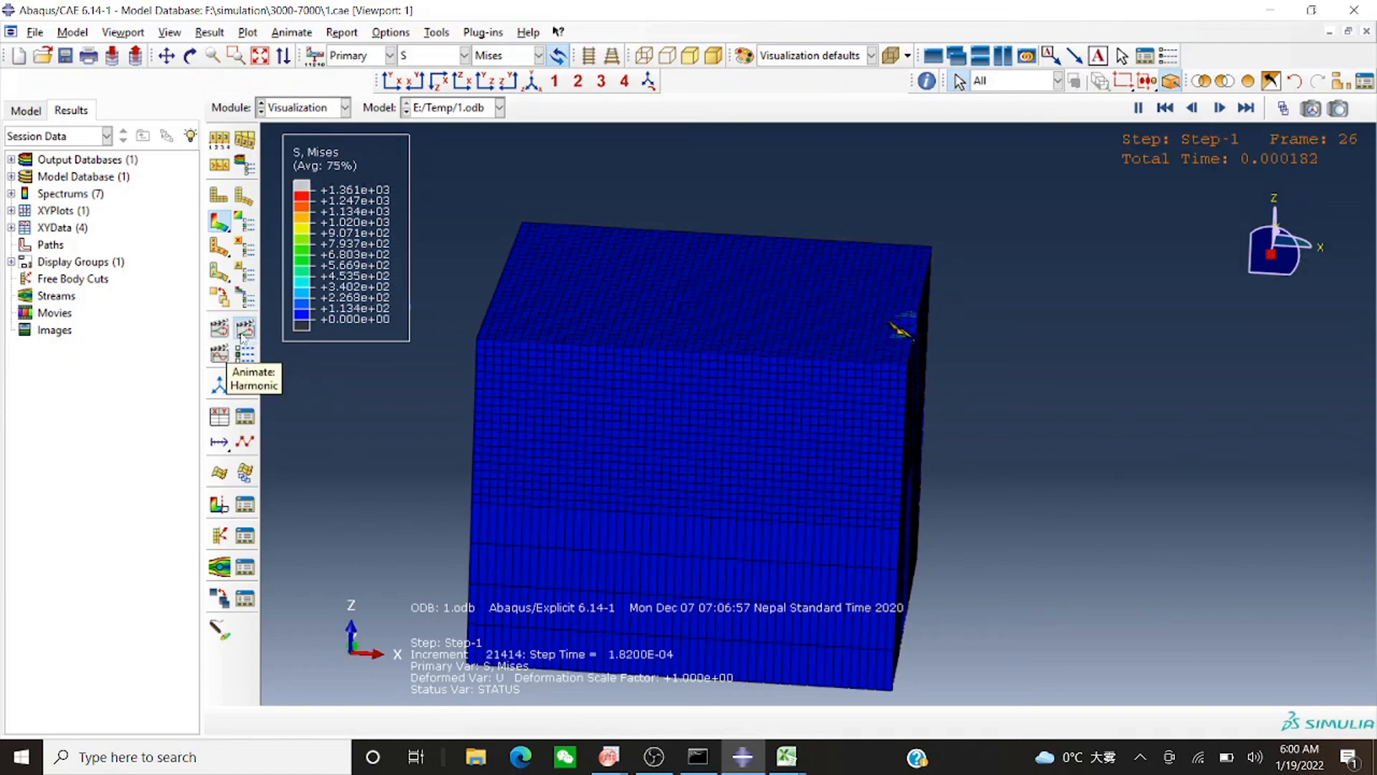
{"action": "left_click", "coordinate": [247, 330]}
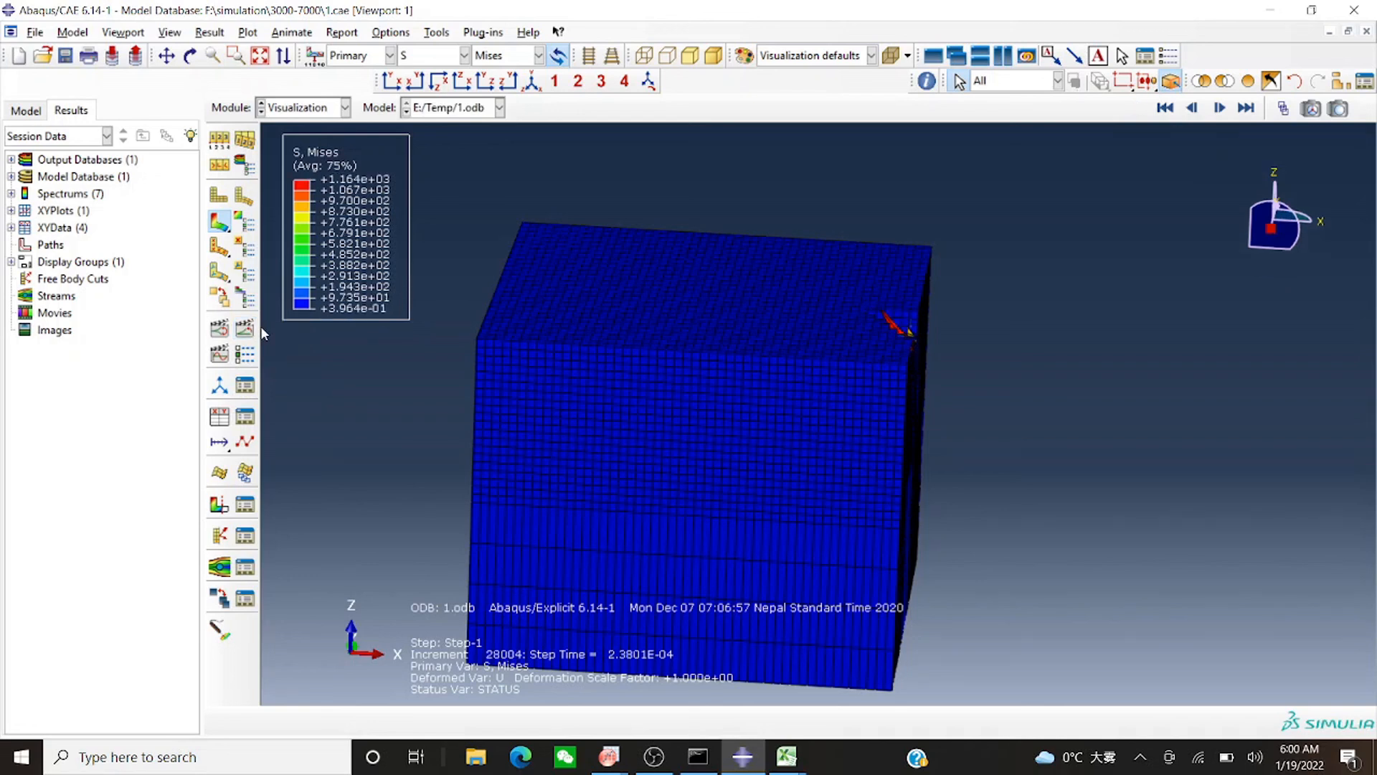
{"action": "left_click", "coordinate": [244, 328]}
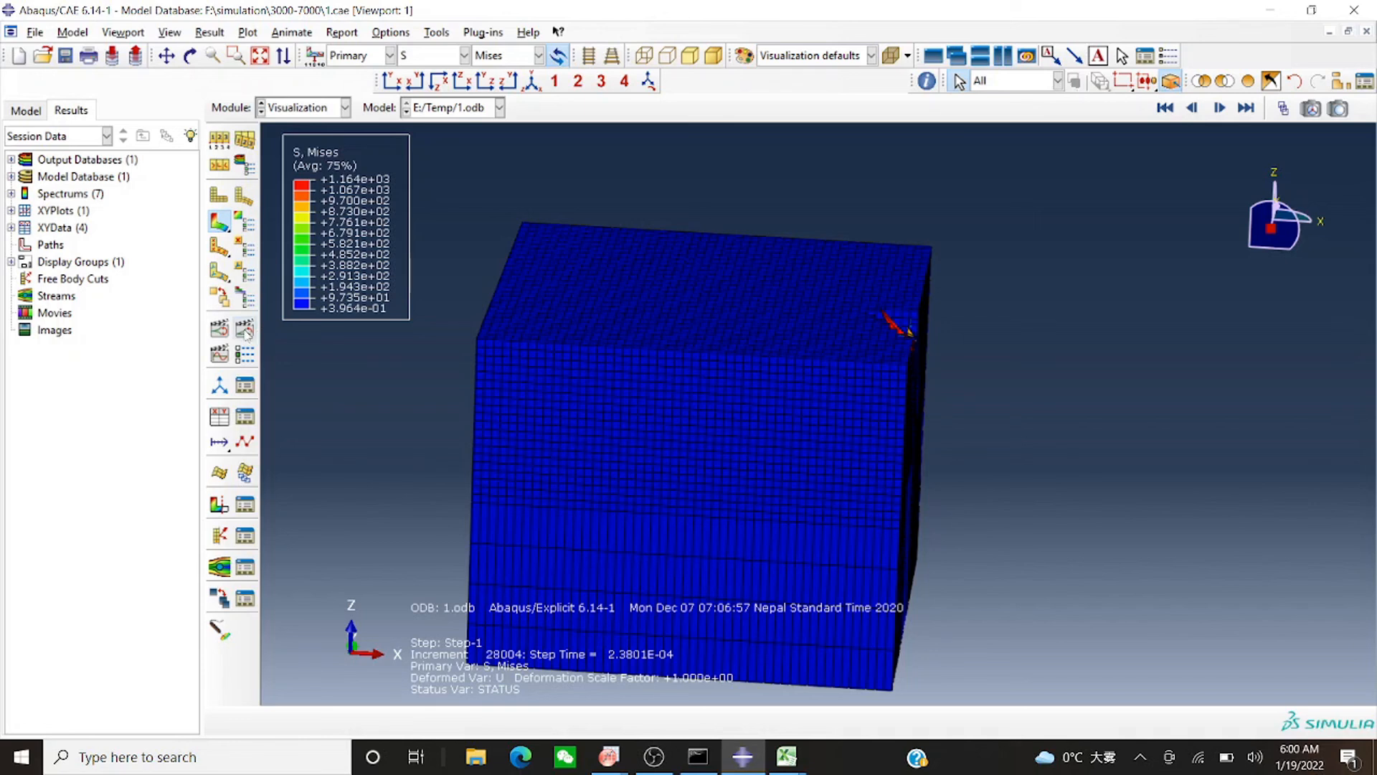